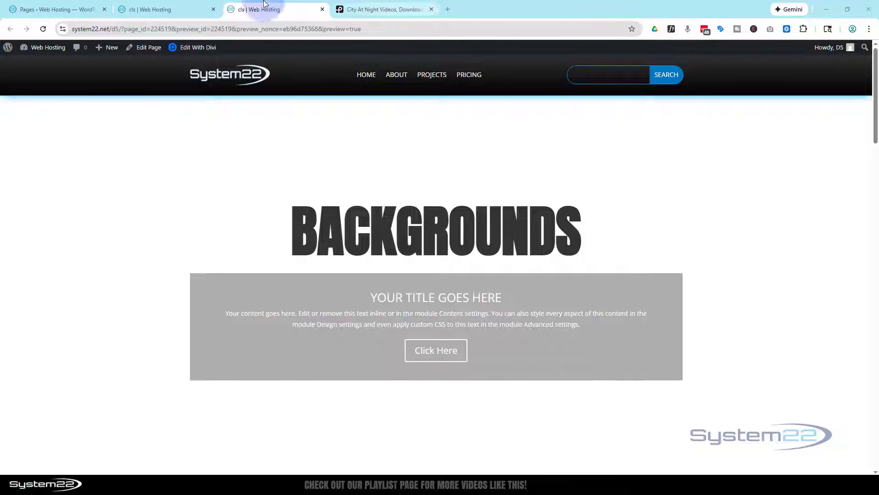
Set the background colour of the section containing the BACKGROUNDS heading to bright red F80000.
{"action": "left_click", "coordinate": [170, 11]}
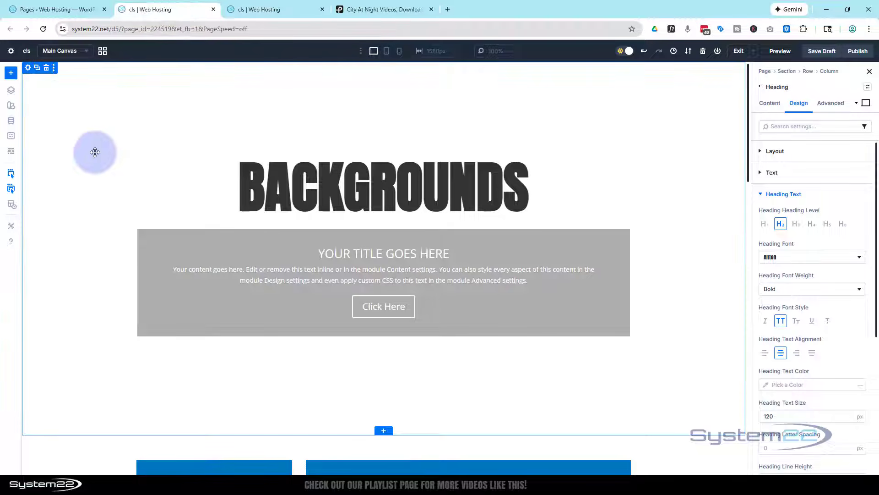
{"action": "left_click", "coordinate": [89, 149]}
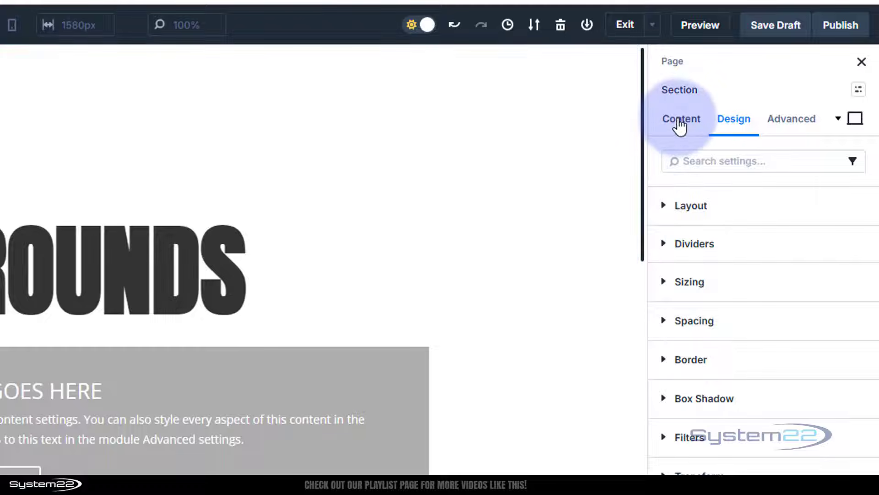
{"action": "left_click", "coordinate": [681, 120]}
{"action": "left_click", "coordinate": [751, 297]}
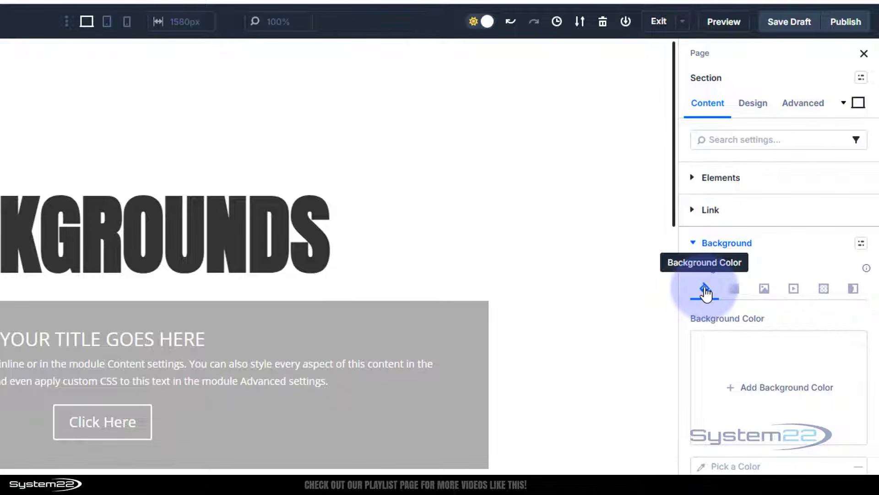
{"action": "left_click", "coordinate": [752, 389]}
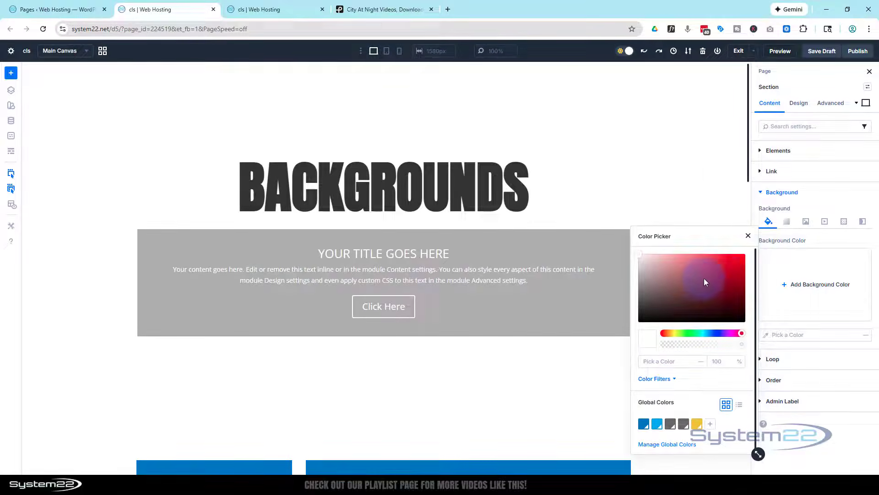
{"action": "left_click", "coordinate": [659, 349]}
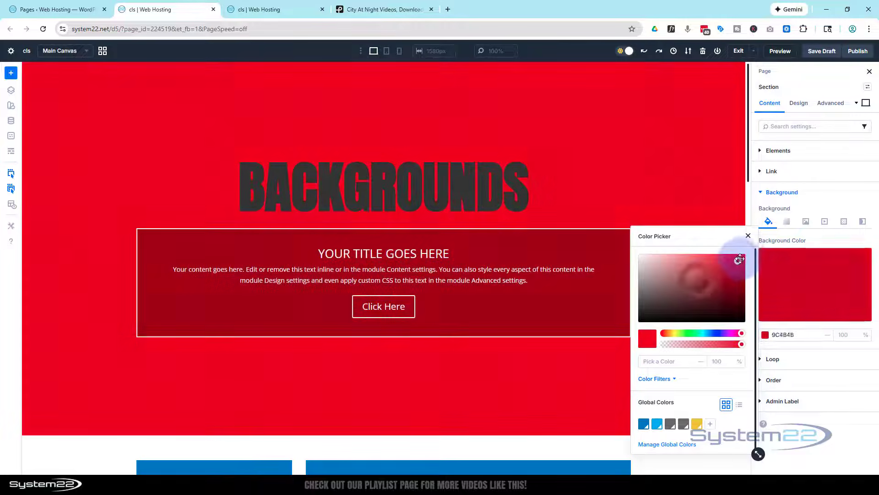
{"action": "left_click", "coordinate": [841, 240]}
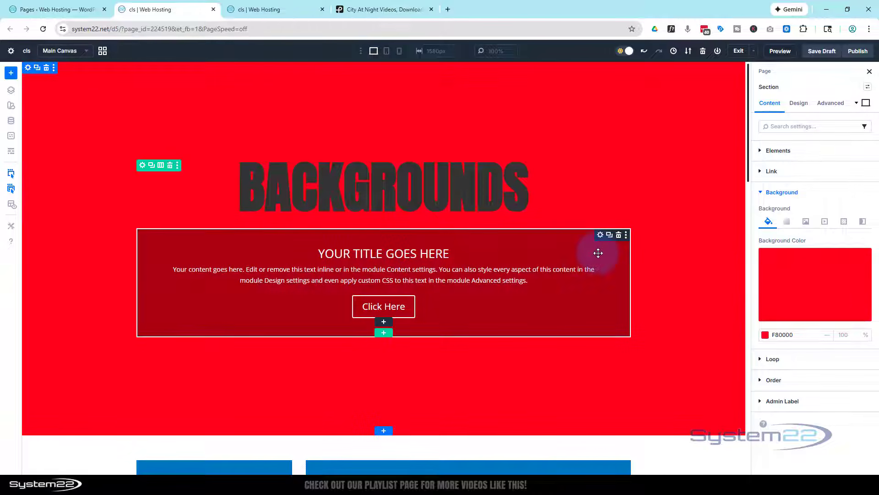
Replace the Call To Action module's background colour with black 000000 at 26% opacity.
{"action": "left_click", "coordinate": [601, 236]}
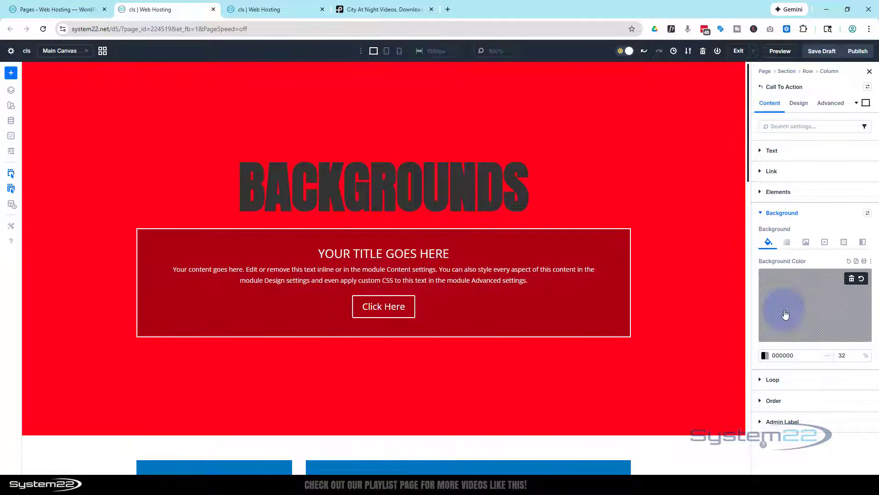
{"action": "left_click", "coordinate": [852, 279]}
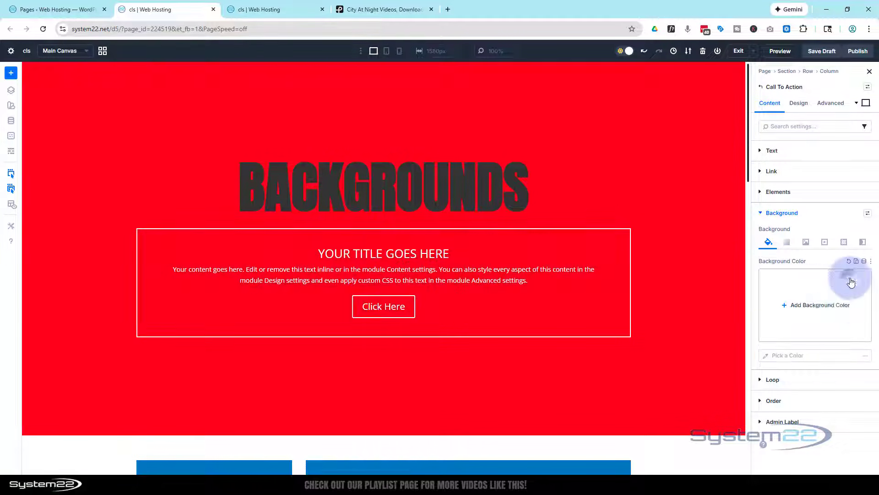
{"action": "left_click", "coordinate": [830, 325]}
{"action": "left_click_drag", "start_coordinate": [646, 313], "coordinate": [634, 323]}
{"action": "left_click", "coordinate": [740, 343]}
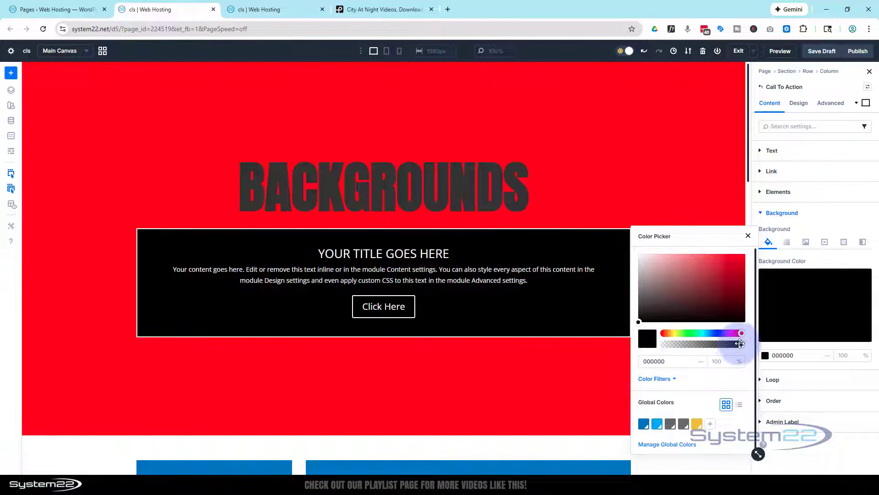
{"action": "left_click_drag", "start_coordinate": [742, 344], "coordinate": [685, 346]}
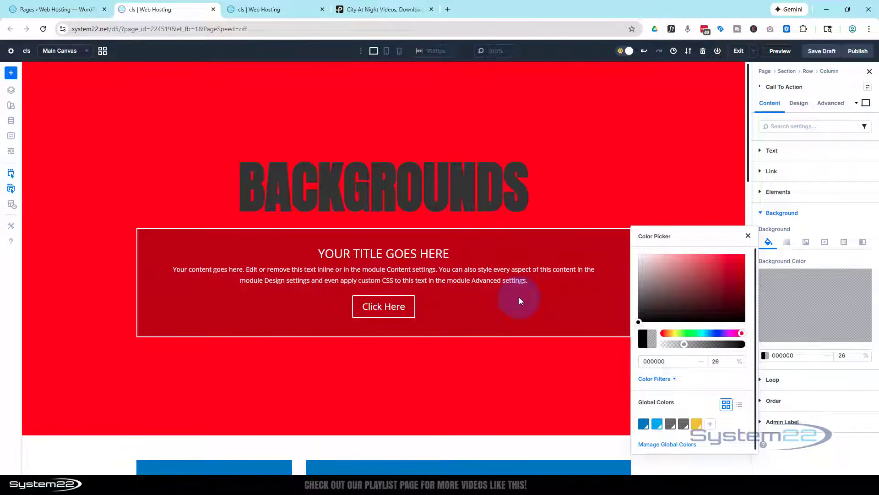
{"action": "left_click", "coordinate": [748, 236]}
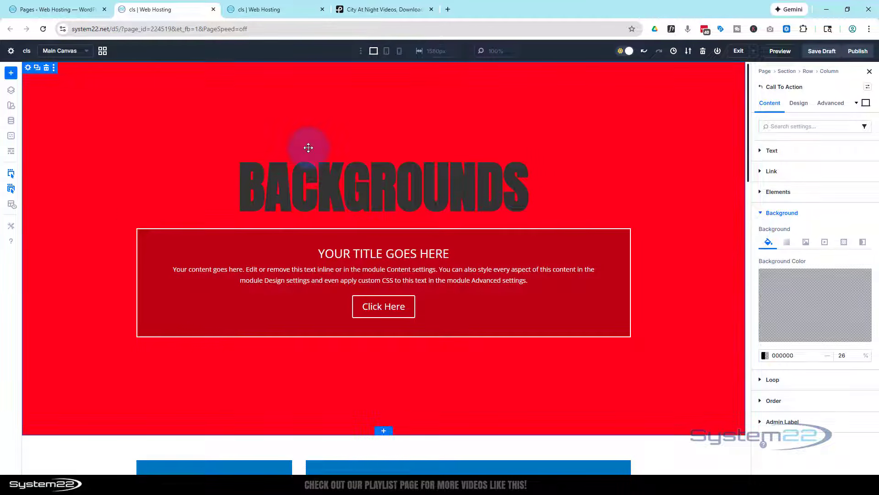
Add a background gradient with the default blue and teal stops to the section holding the BACKGROUNDS heading.
{"action": "left_click", "coordinate": [27, 67]}
{"action": "left_click", "coordinate": [778, 208]}
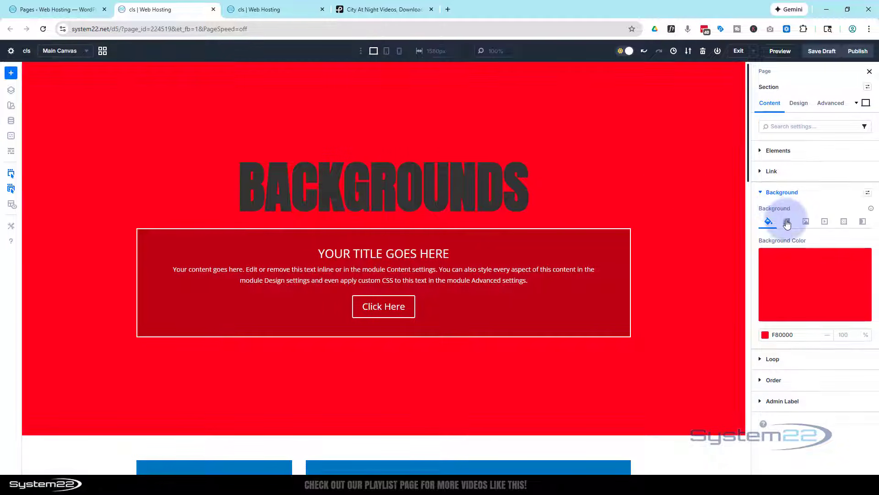
{"action": "left_click", "coordinate": [788, 224]}
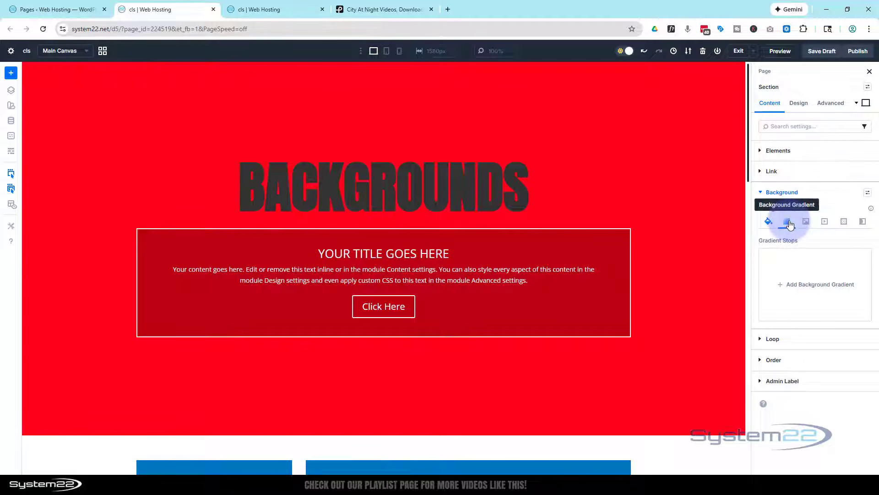
{"action": "left_click", "coordinate": [820, 278]}
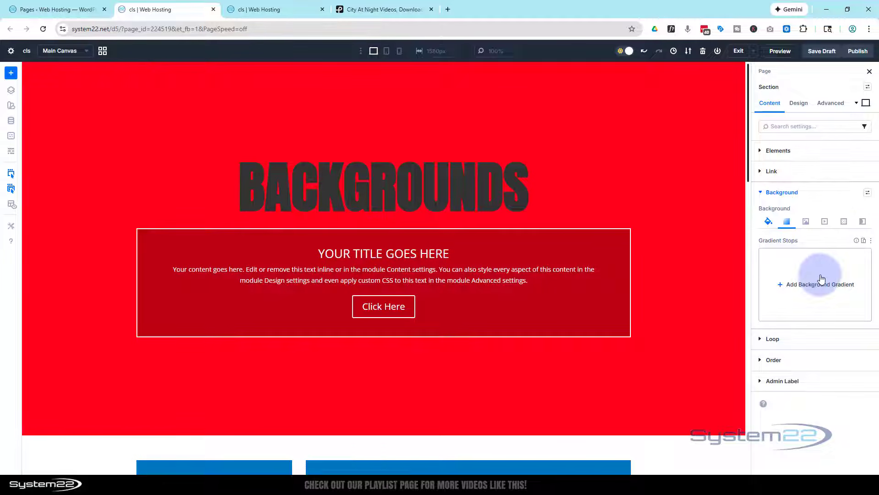
{"action": "left_click", "coordinate": [782, 288]}
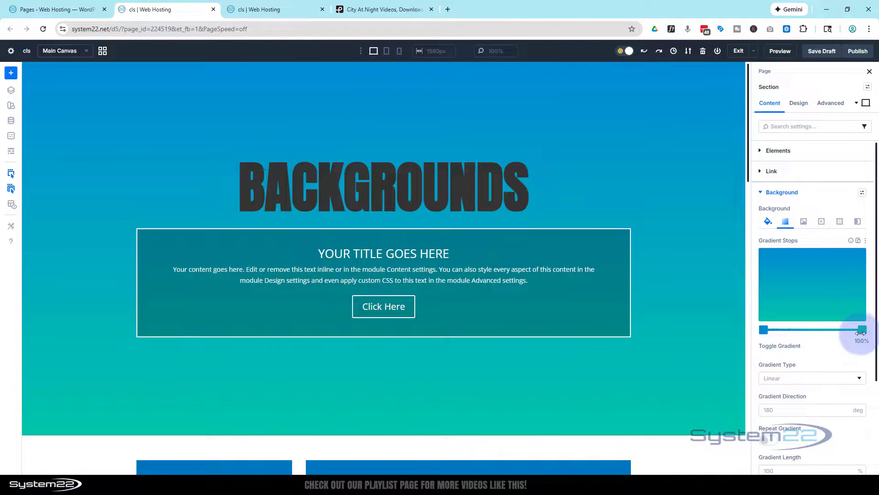
Add a gradient stop nearer the blue end of the section's gradient and colour it magenta BE2ACD.
{"action": "left_click", "coordinate": [788, 330]}
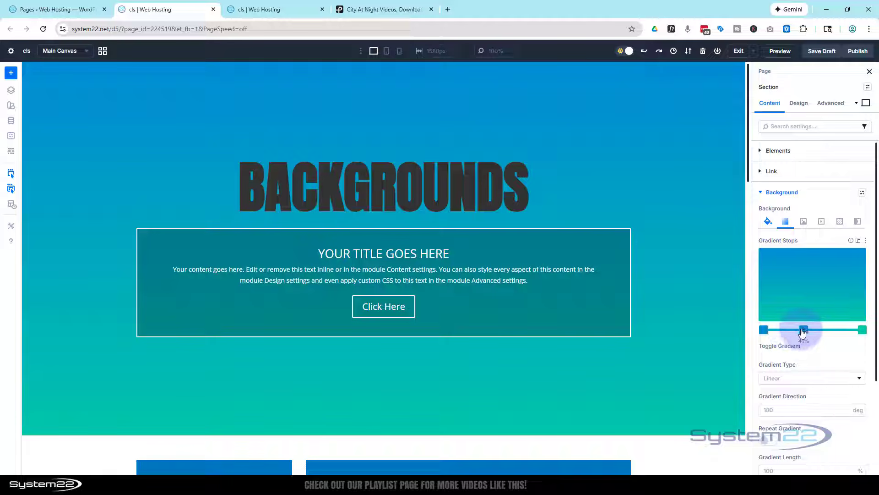
{"action": "left_click", "coordinate": [791, 330]}
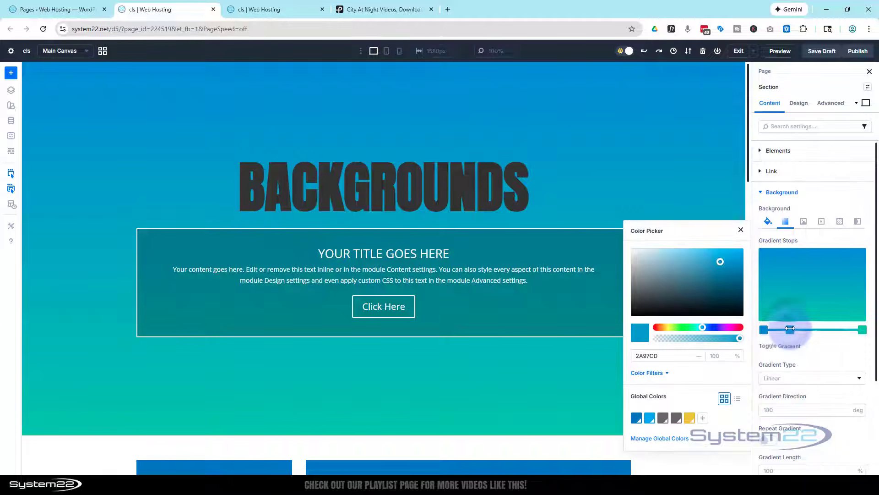
{"action": "left_click", "coordinate": [725, 327]}
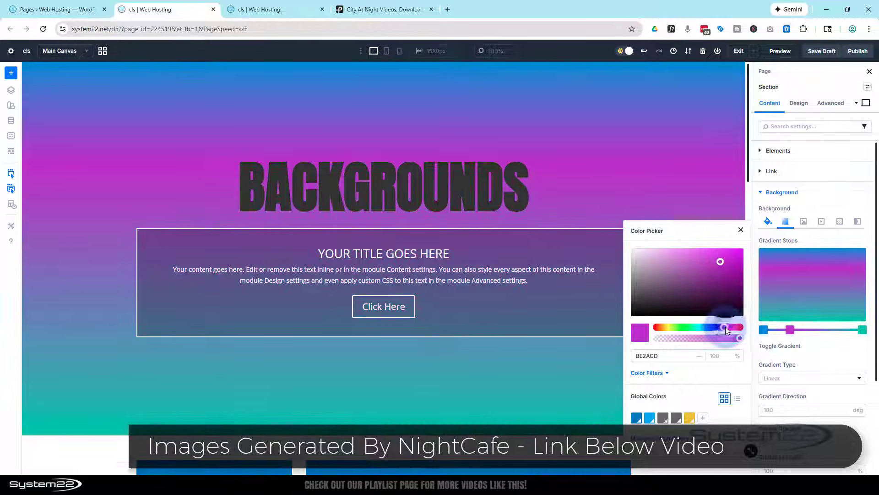
Add another gradient stop between the magenta and teal stops and colour it green 64B773.
{"action": "left_click", "coordinate": [834, 329]}
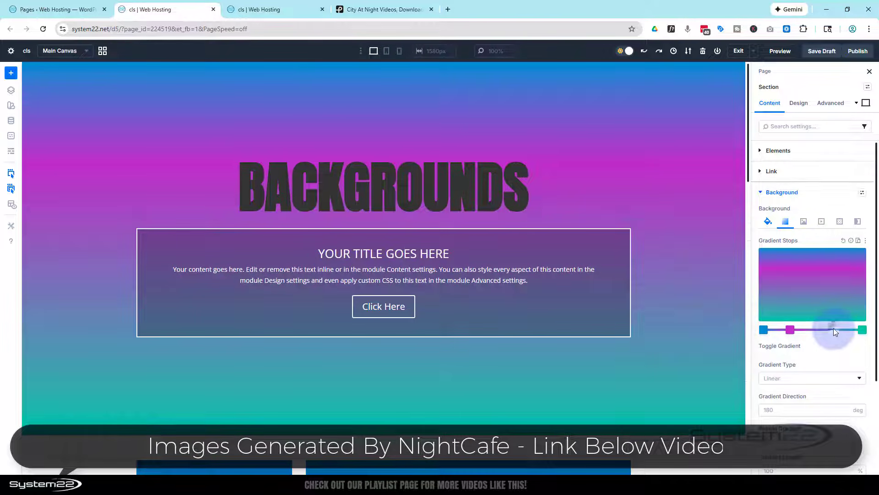
{"action": "left_click", "coordinate": [834, 330]}
{"action": "left_click", "coordinate": [833, 330]}
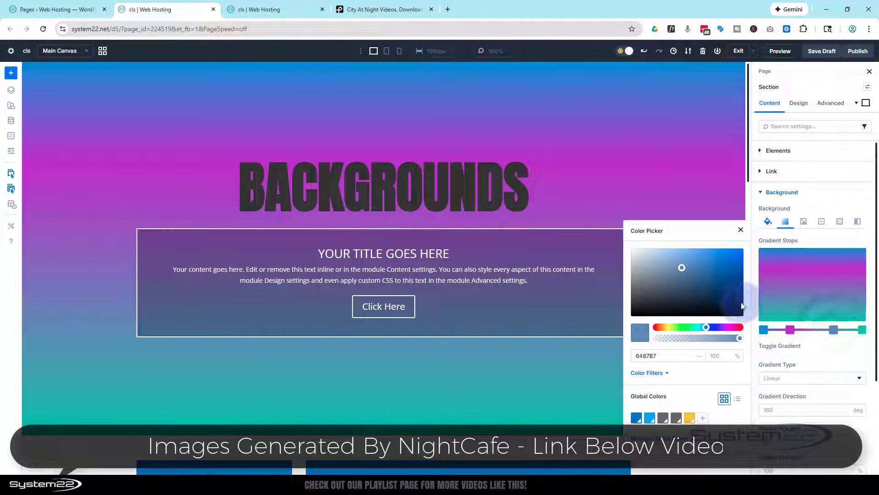
{"action": "left_click", "coordinate": [686, 326]}
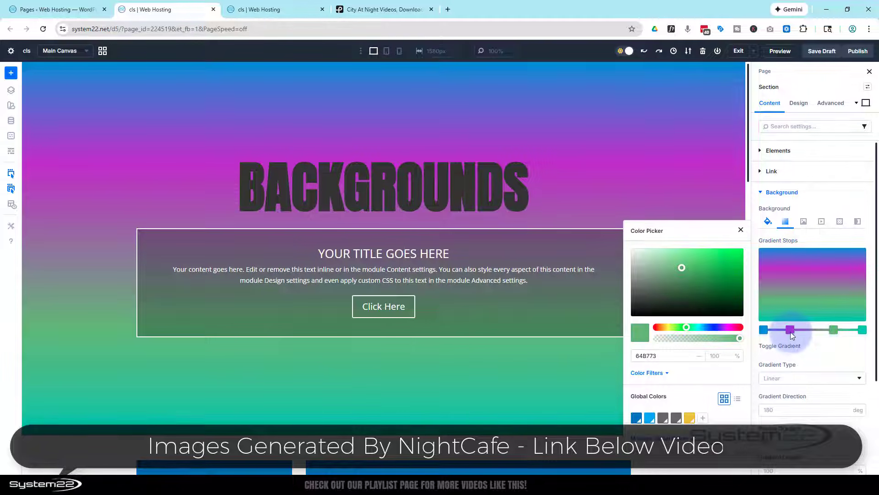
Move the magenta gradient stop to about 21% and reposition the green stop slightly closer to the teal end.
{"action": "mouse_move", "coordinate": [790, 330]}
{"action": "left_mouse_down"}
{"action": "mouse_move", "coordinate": [817, 330]}
{"action": "mouse_move", "coordinate": [785, 330]}
{"action": "left_mouse_up"}
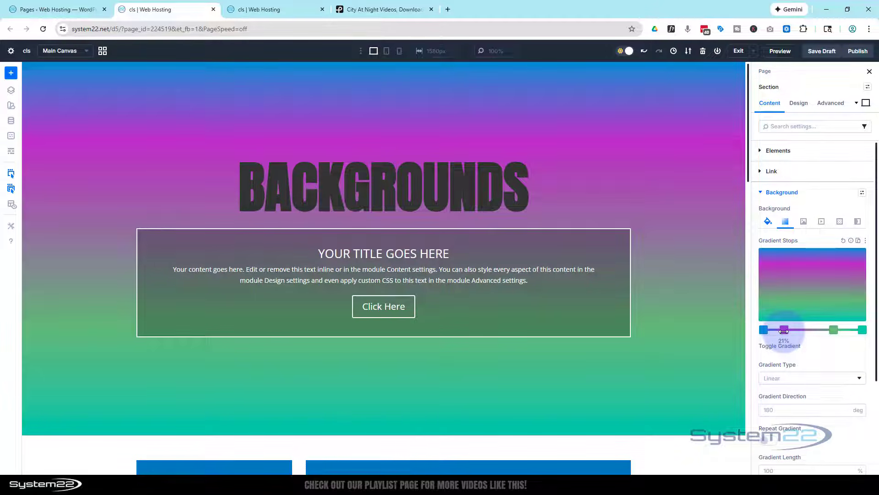
{"action": "left_click", "coordinate": [833, 330]}
{"action": "left_click_drag", "start_coordinate": [832, 331], "coordinate": [843, 331]}
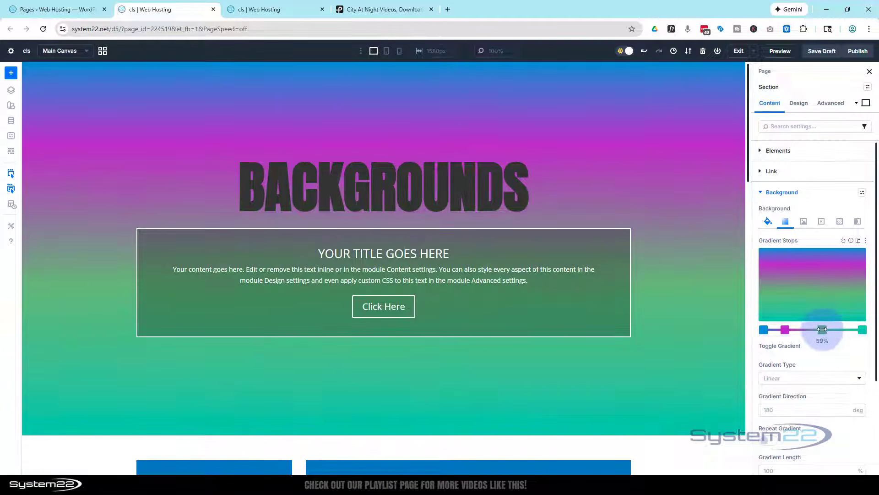
{"action": "left_click_drag", "start_coordinate": [838, 329], "coordinate": [818, 329]}
Change the section's gradient type to Circular and move the magenta stop farther from the blue stop.
{"action": "scroll", "coordinate": [815, 326], "scroll_direction": "down", "scroll_amount": 3}
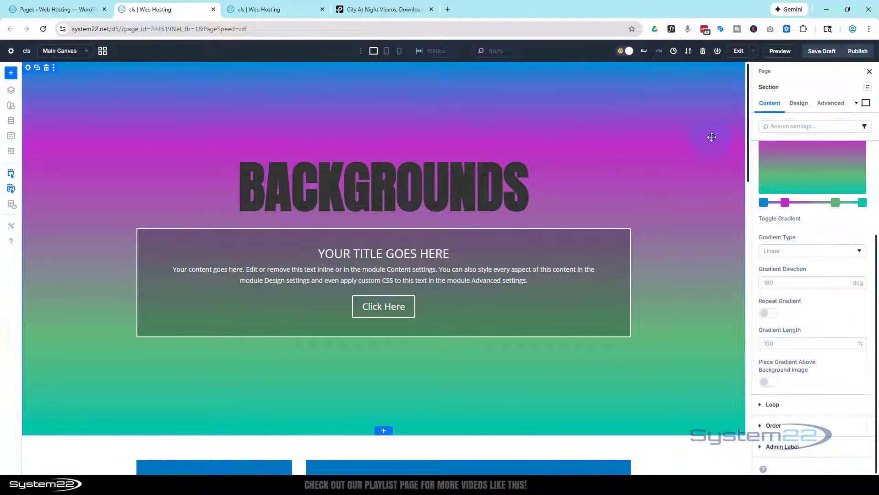
{"action": "left_click", "coordinate": [806, 251]}
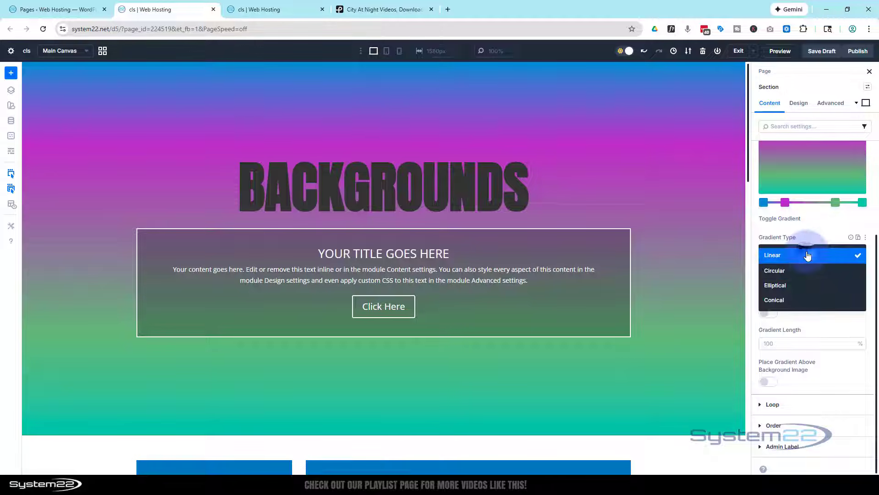
{"action": "left_click", "coordinate": [801, 272]}
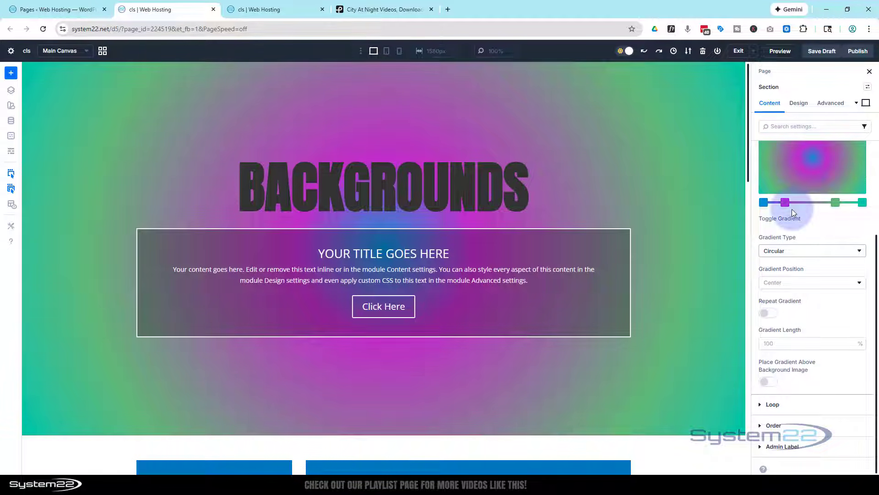
{"action": "mouse_move", "coordinate": [783, 204]}
{"action": "left_mouse_down"}
{"action": "mouse_move", "coordinate": [807, 204]}
{"action": "mouse_move", "coordinate": [790, 204]}
{"action": "left_mouse_up"}
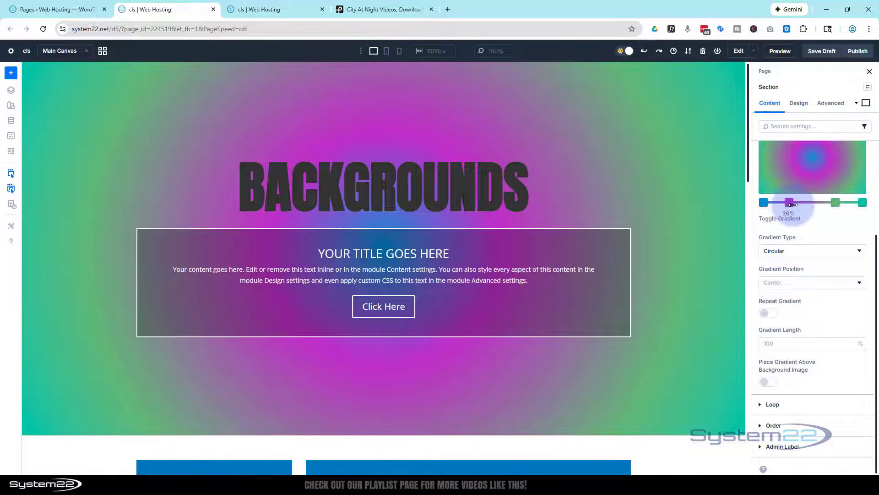
Try the Elliptical gradient type on the section and switch the gradient to Conical.
{"action": "left_click", "coordinate": [805, 251]}
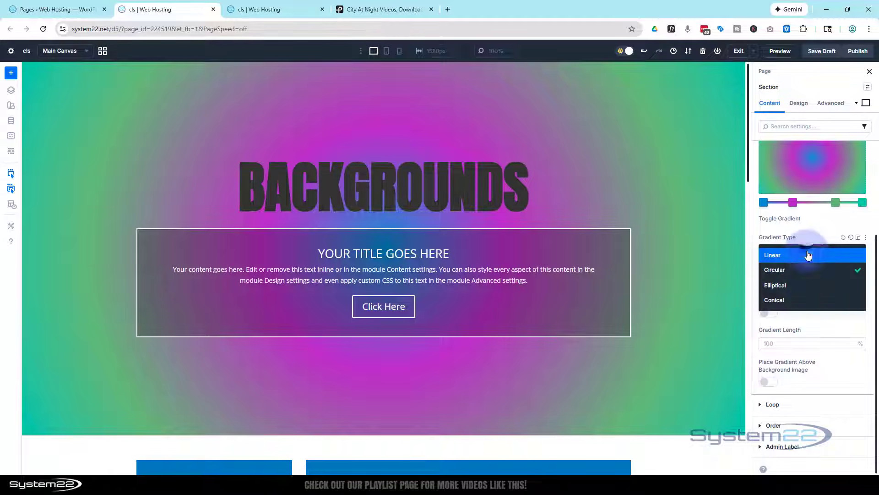
{"action": "left_click", "coordinate": [810, 293]}
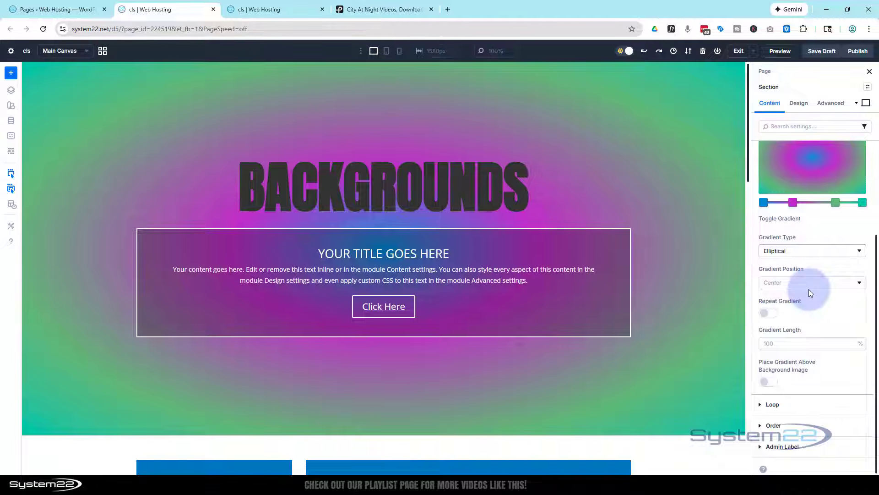
{"action": "left_click", "coordinate": [808, 253]}
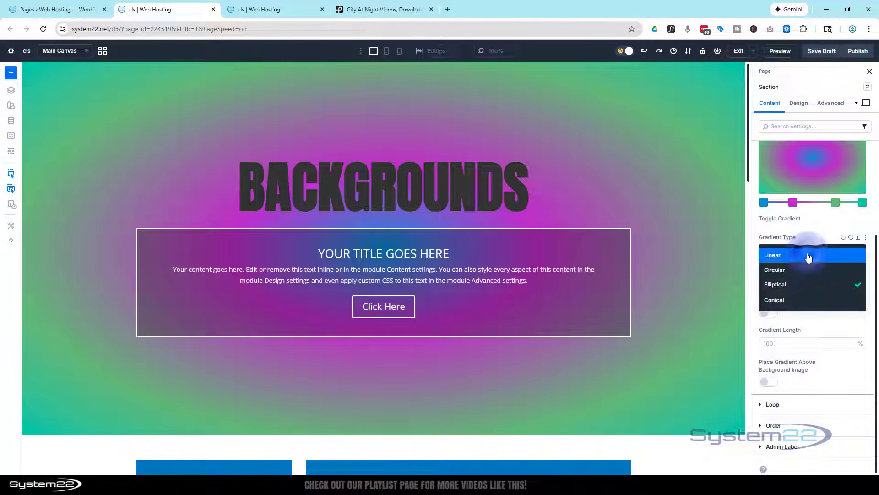
{"action": "left_click", "coordinate": [797, 299]}
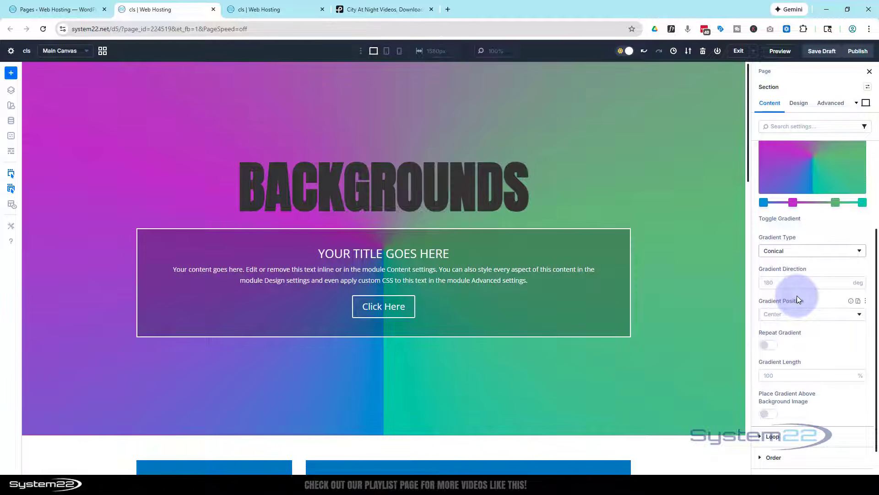
Set the conical gradient's direction to 90 degrees.
{"action": "left_click", "coordinate": [780, 284]}
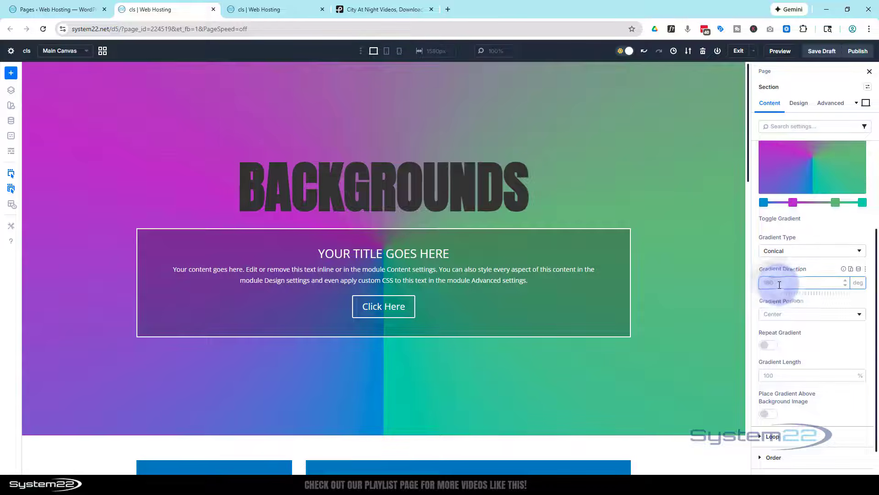
{"action": "left_click", "coordinate": [782, 284]}
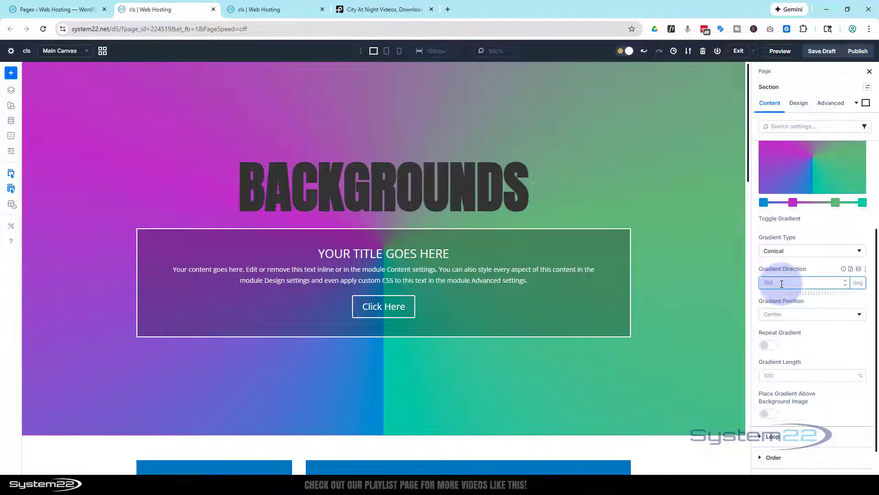
{"action": "type", "text": "90"}
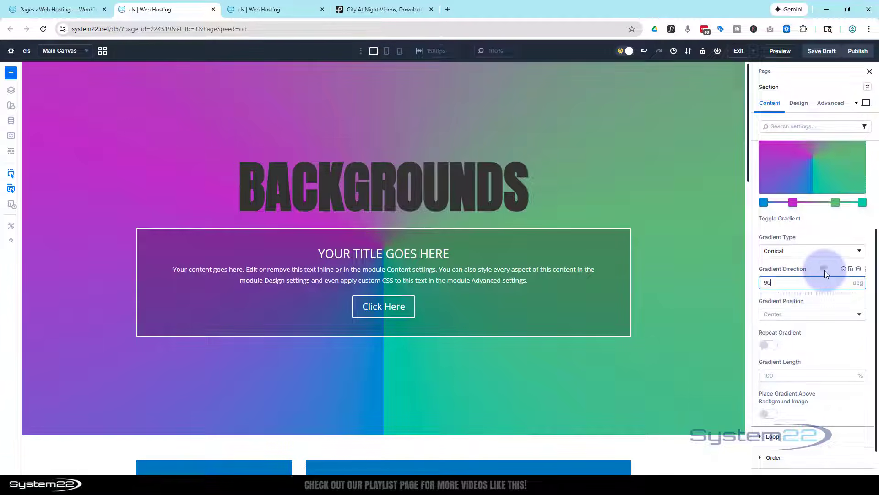
{"action": "left_click", "coordinate": [824, 271]}
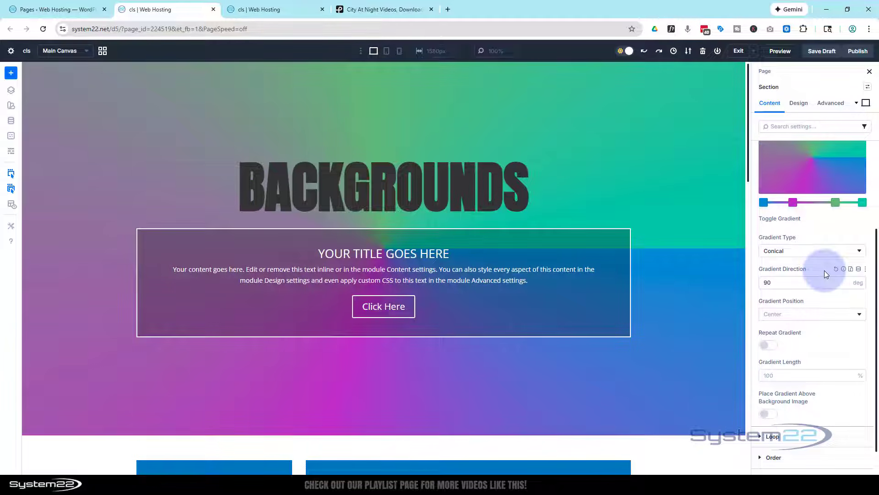
Try the Top Left, Bottom Right and Left positions for the section's conical gradient, and return it to Center.
{"action": "left_click", "coordinate": [785, 315]}
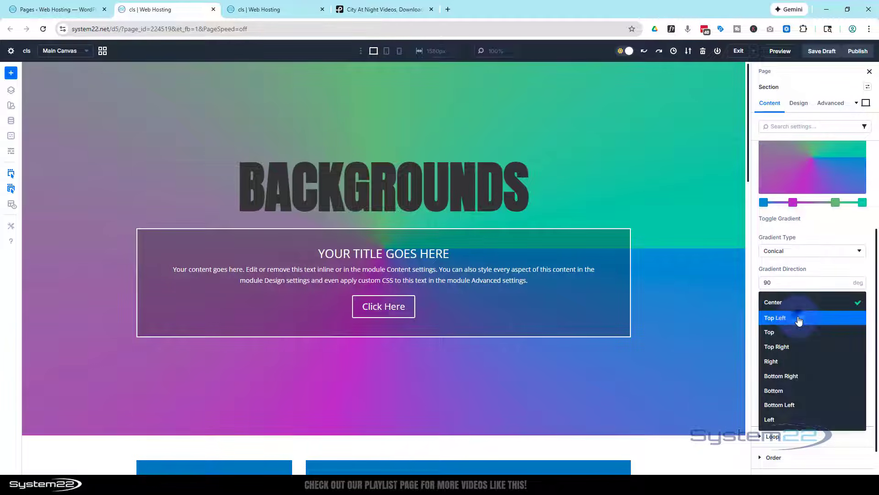
{"action": "left_click", "coordinate": [799, 320]}
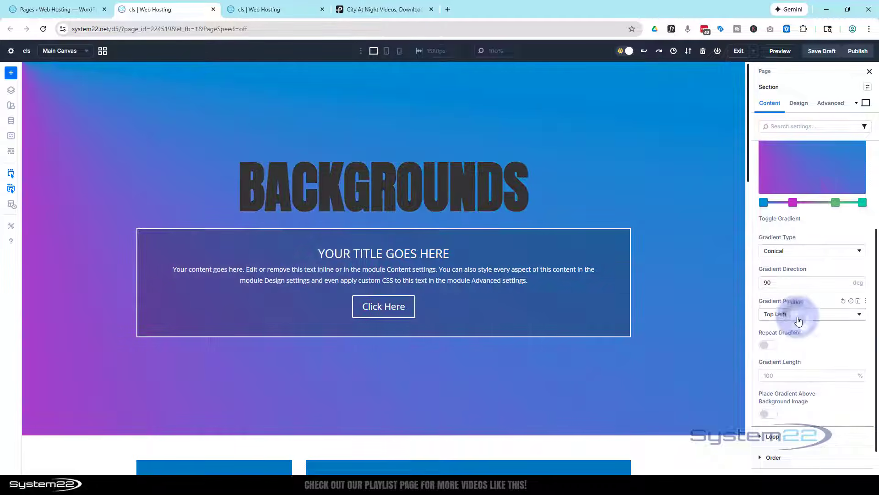
{"action": "left_click", "coordinate": [798, 319]}
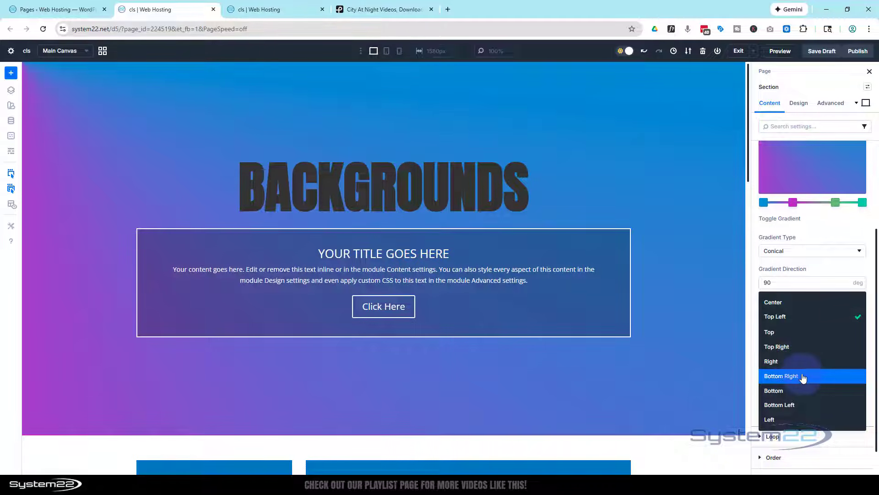
{"action": "left_click", "coordinate": [800, 376]}
{"action": "left_click", "coordinate": [804, 314]}
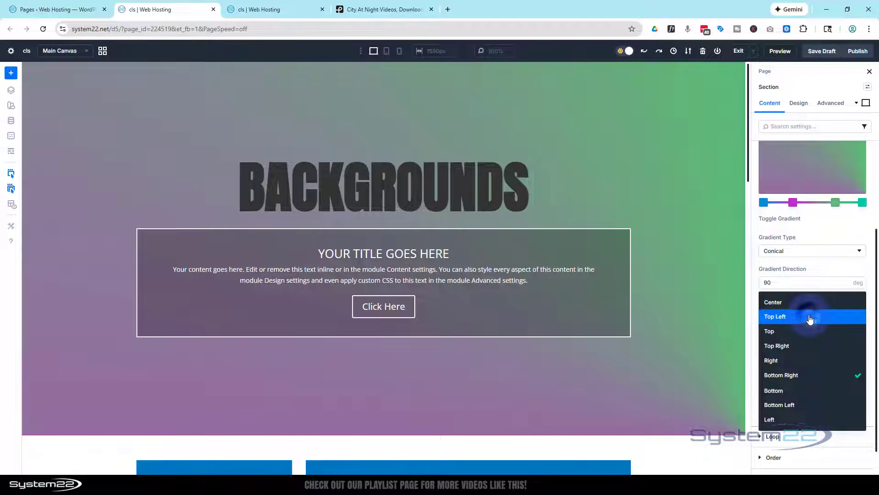
{"action": "left_click", "coordinate": [801, 415]}
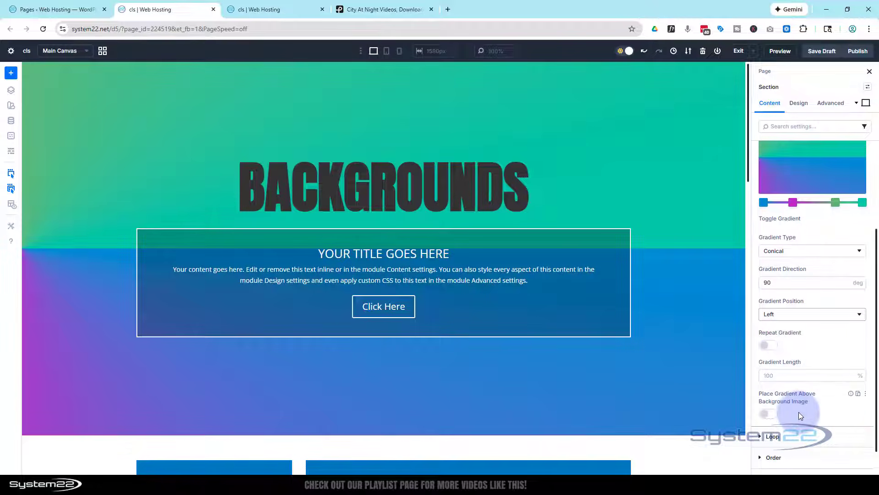
{"action": "left_click", "coordinate": [799, 313]}
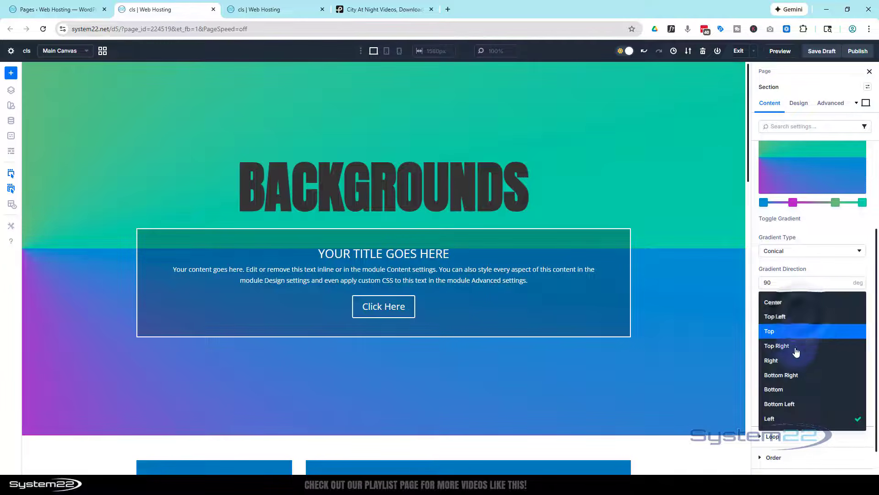
{"action": "left_click", "coordinate": [788, 306]}
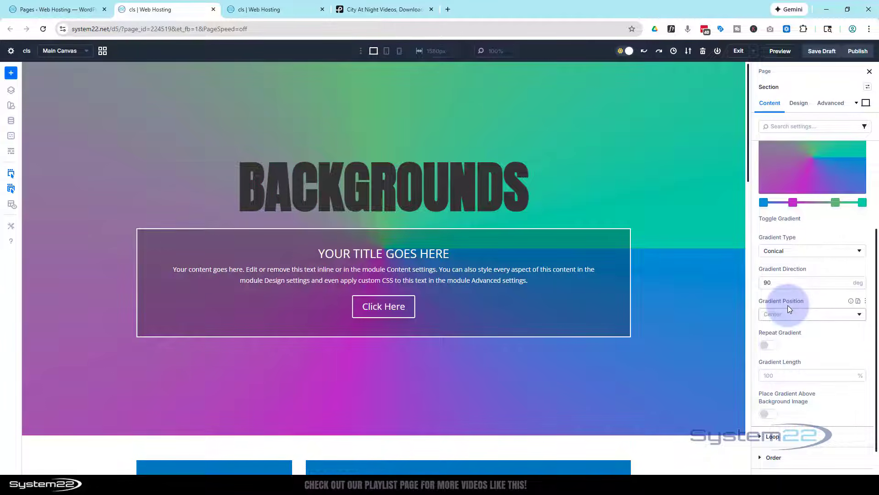
Change the section's gradient type to Linear and reset the gradient direction to its default.
{"action": "left_click", "coordinate": [795, 250]}
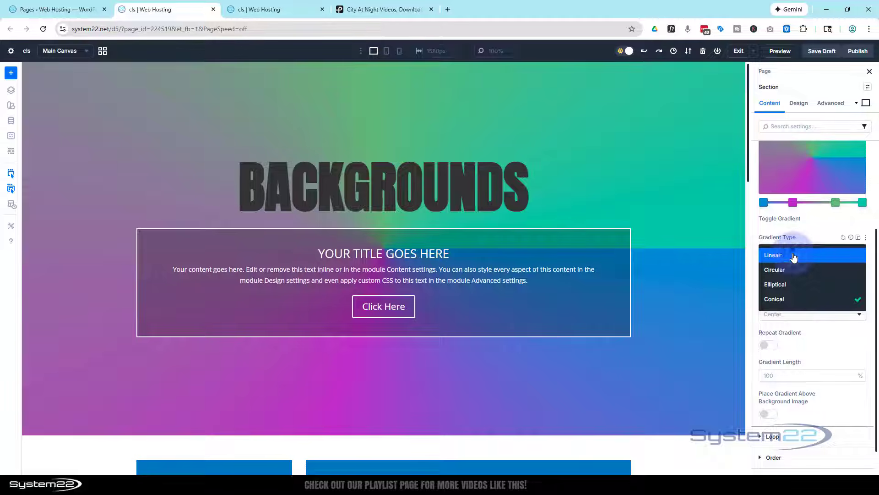
{"action": "left_click", "coordinate": [795, 256]}
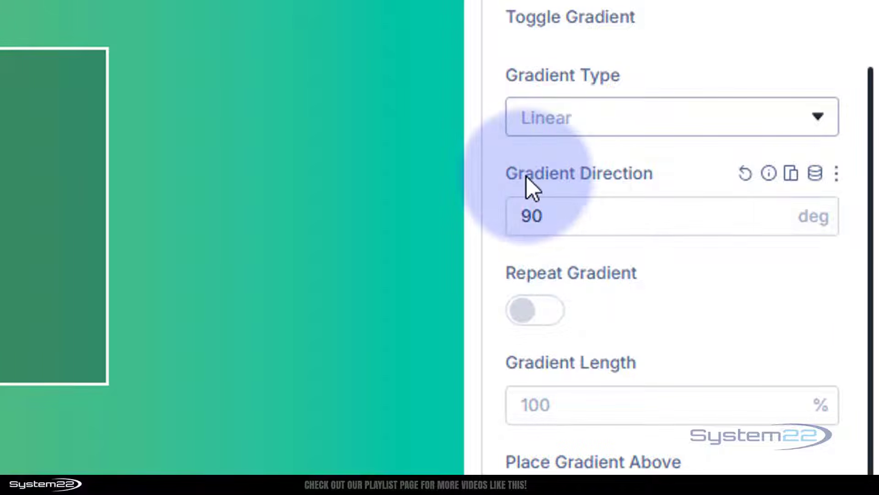
{"action": "left_click", "coordinate": [751, 170]}
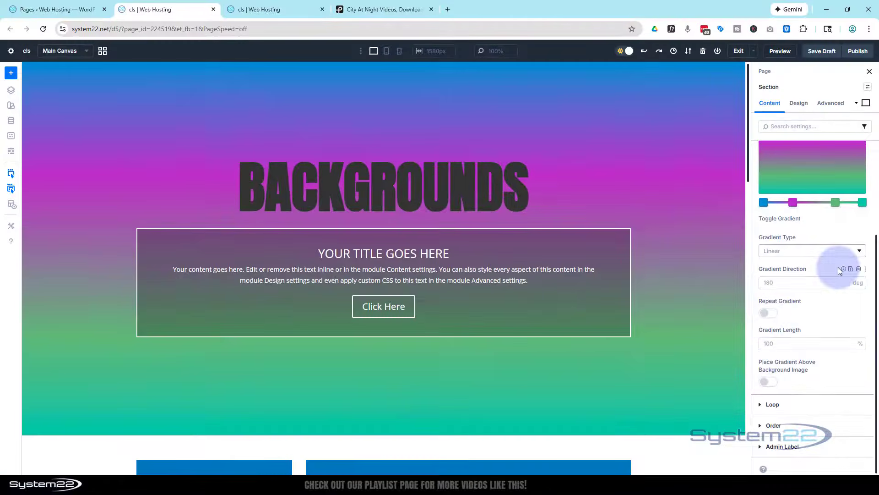
Enable gradient repetition on the section, try gradient lengths of 50% and 25%, and reset the length to its default.
{"action": "left_click", "coordinate": [769, 314]}
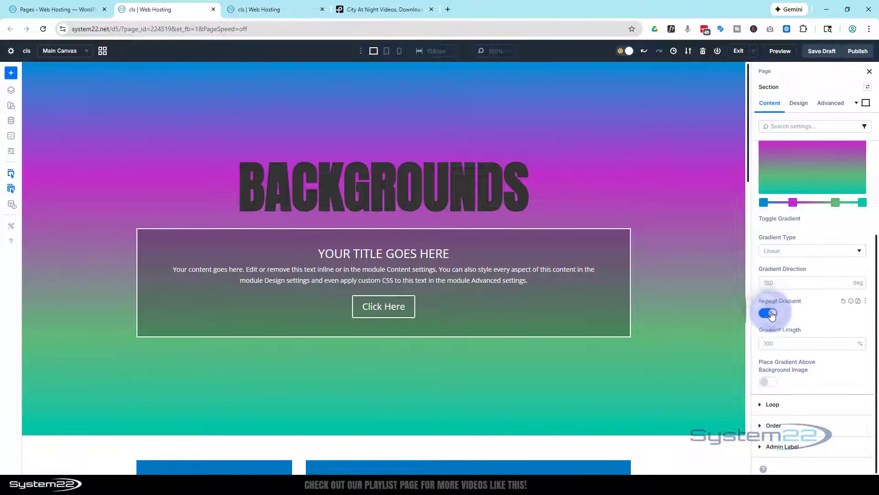
{"action": "left_click", "coordinate": [782, 343]}
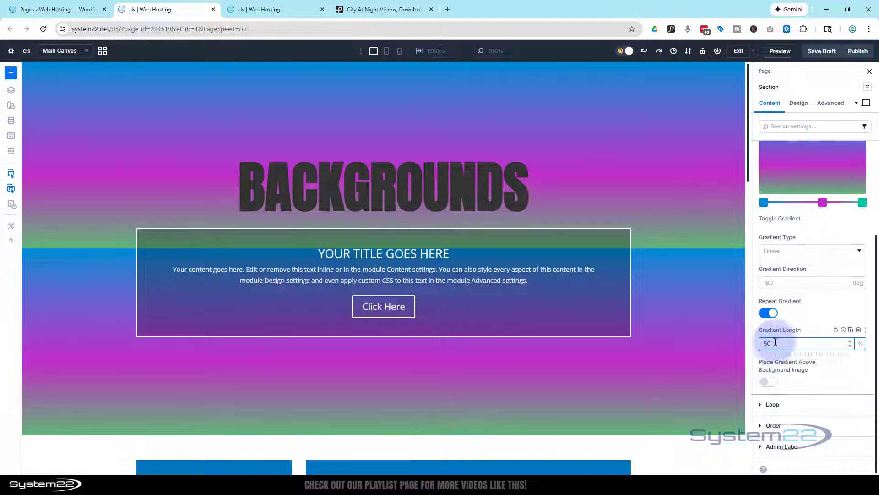
{"action": "double_click", "coordinate": [761, 346]}
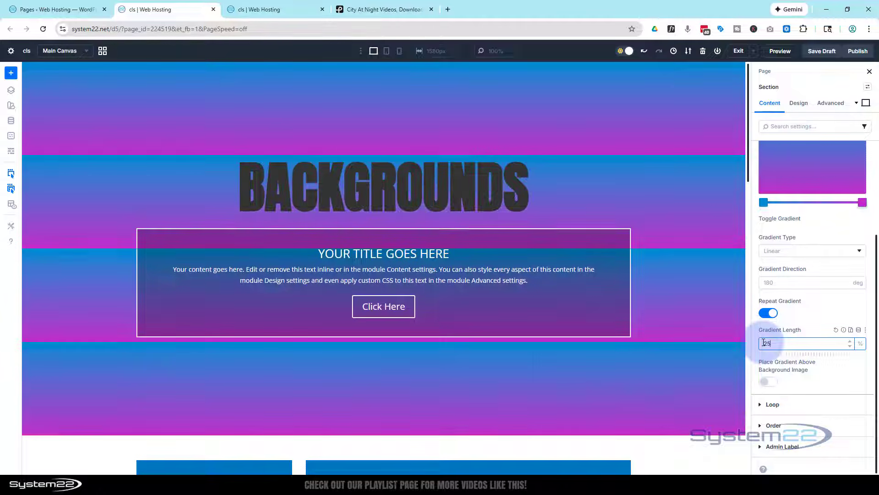
{"action": "left_click", "coordinate": [836, 330]}
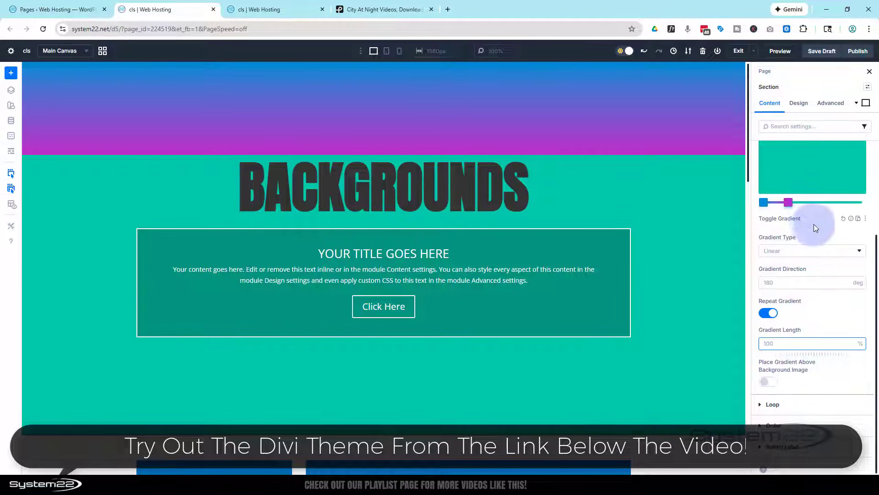
Reset the section's gradient stops and add a fresh default background gradient.
{"action": "scroll", "coordinate": [814, 224], "scroll_direction": "up", "scroll_amount": 3}
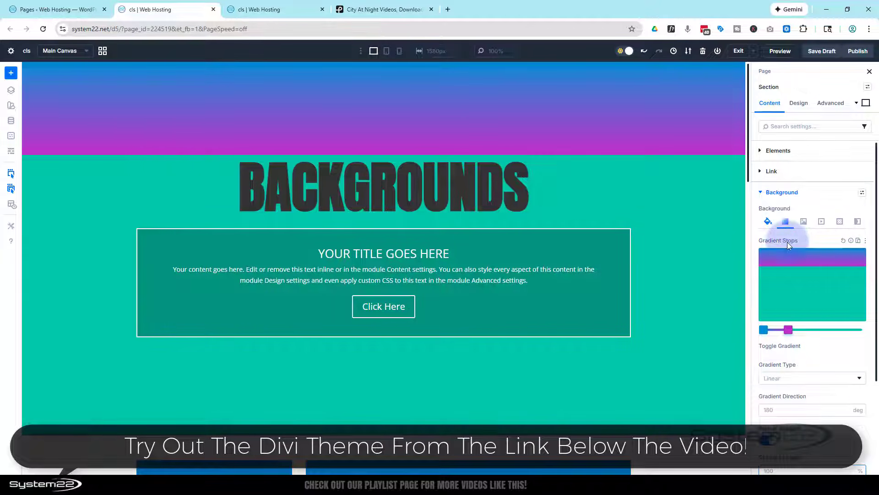
{"action": "left_click", "coordinate": [845, 241]}
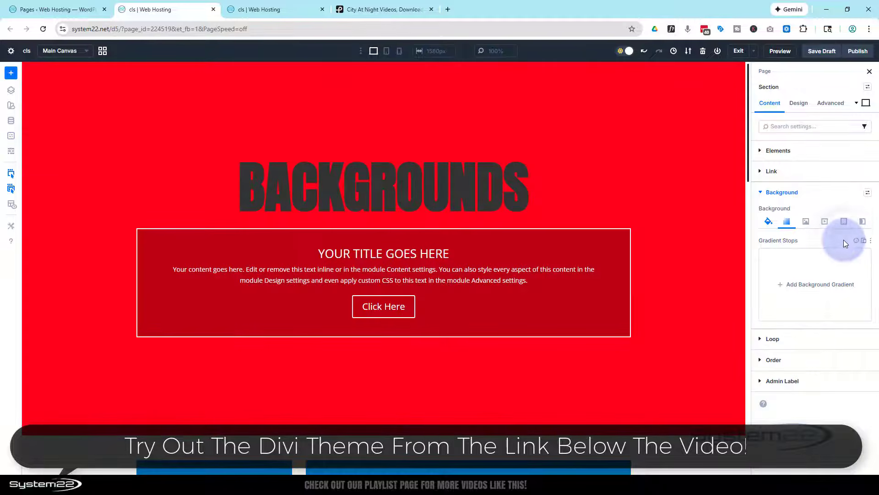
{"action": "left_click", "coordinate": [813, 283]}
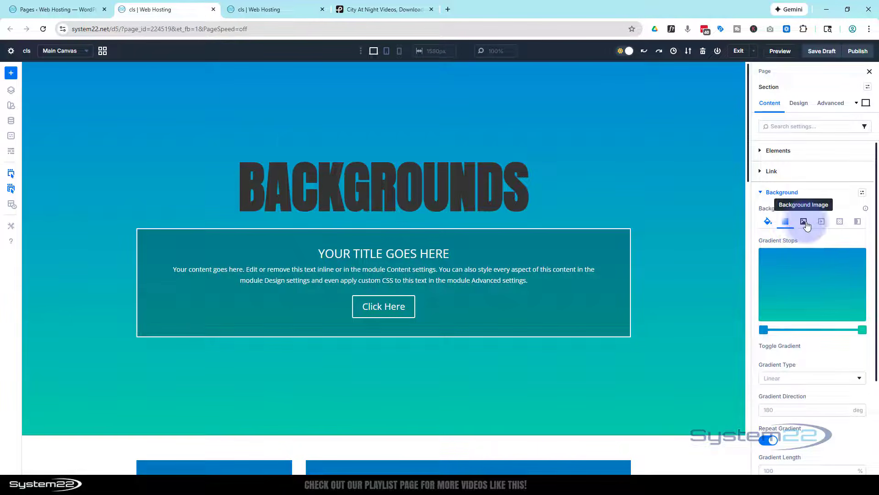
Set the dark sports car on a red backdrop from the media library as the section's background image.
{"action": "left_click", "coordinate": [804, 223]}
{"action": "left_click", "coordinate": [806, 285]}
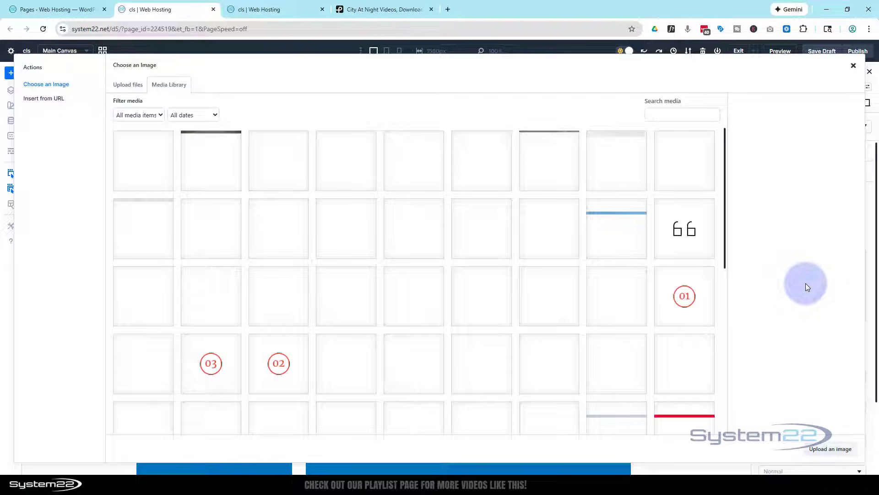
{"action": "scroll", "coordinate": [581, 254], "scroll_direction": "down", "scroll_amount": 3}
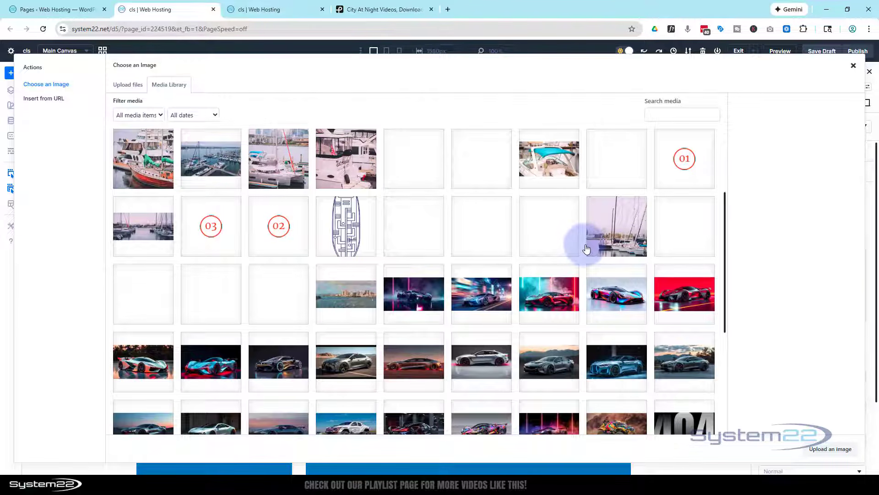
{"action": "left_click", "coordinate": [692, 309]}
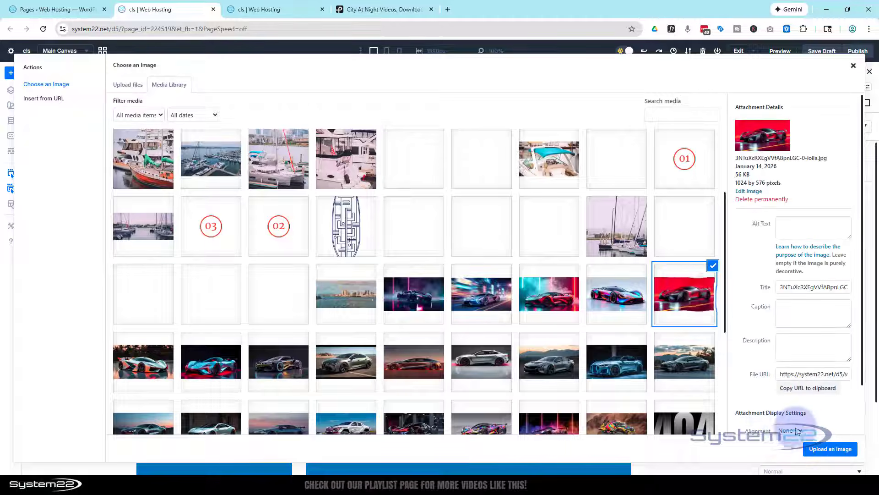
{"action": "left_click", "coordinate": [830, 450]}
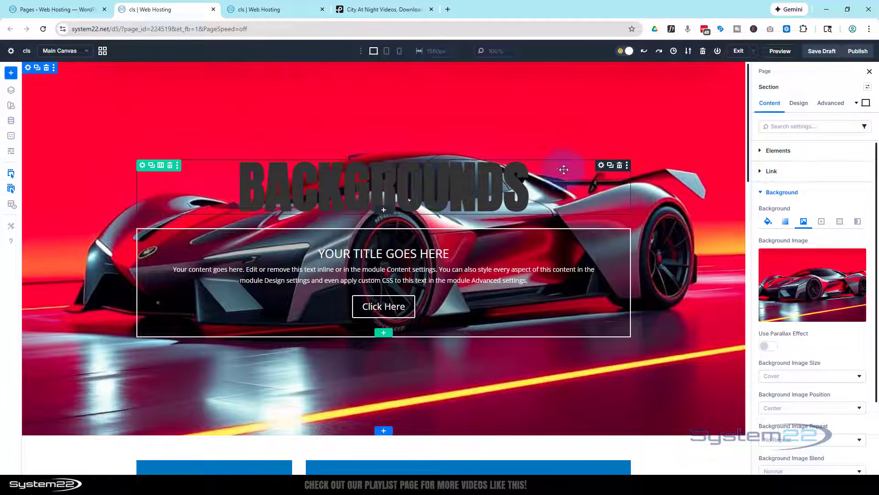
Set the text colour of the BACKGROUNDS heading module to white (FFFFFF).
{"action": "left_click", "coordinate": [601, 166]}
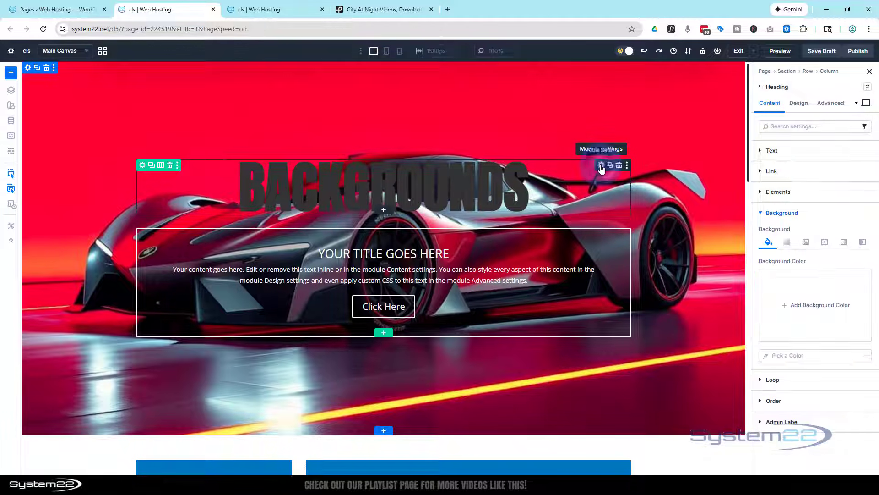
{"action": "left_click", "coordinate": [798, 102]}
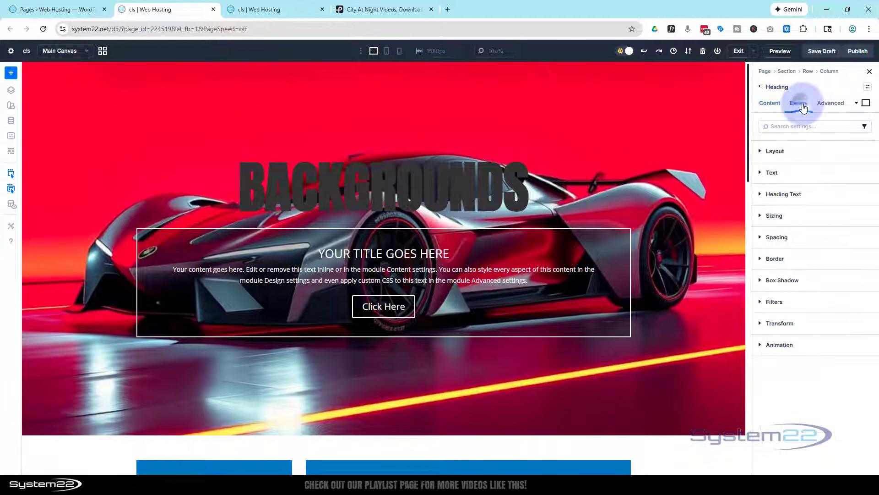
{"action": "left_click", "coordinate": [797, 197]}
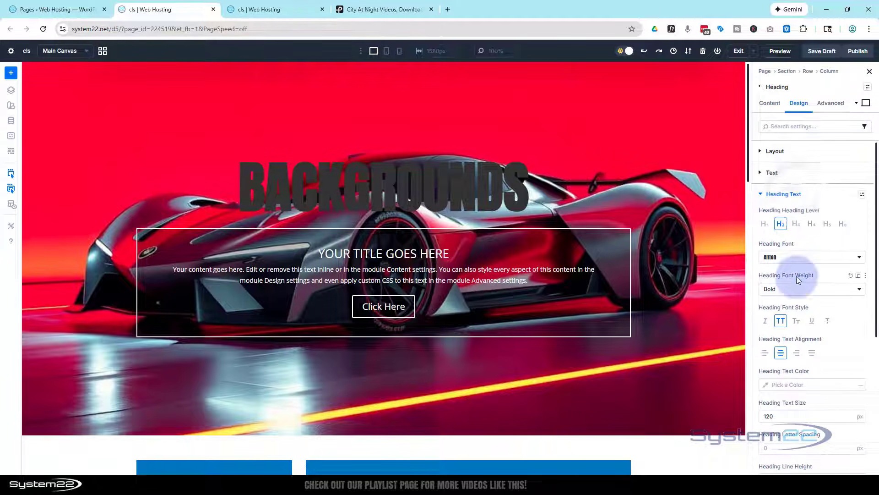
{"action": "left_click", "coordinate": [766, 384]}
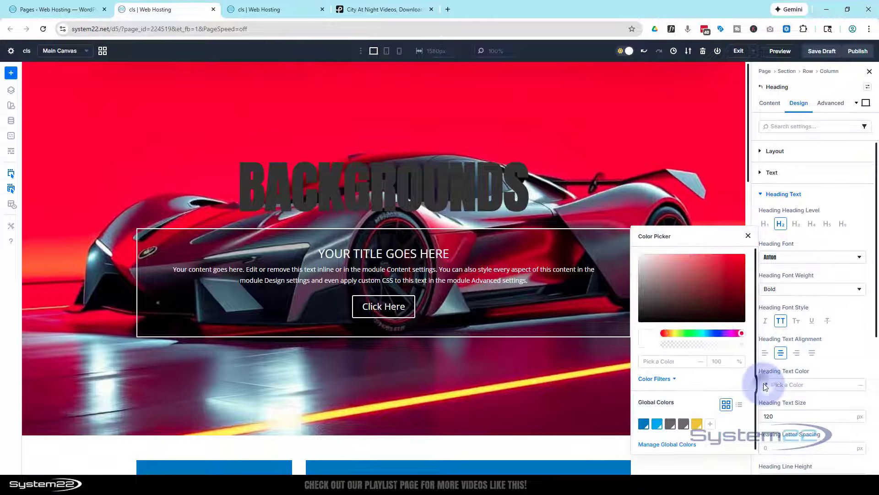
{"action": "left_click", "coordinate": [699, 299]}
{"action": "left_click_drag", "start_coordinate": [634, 255], "coordinate": [621, 251]}
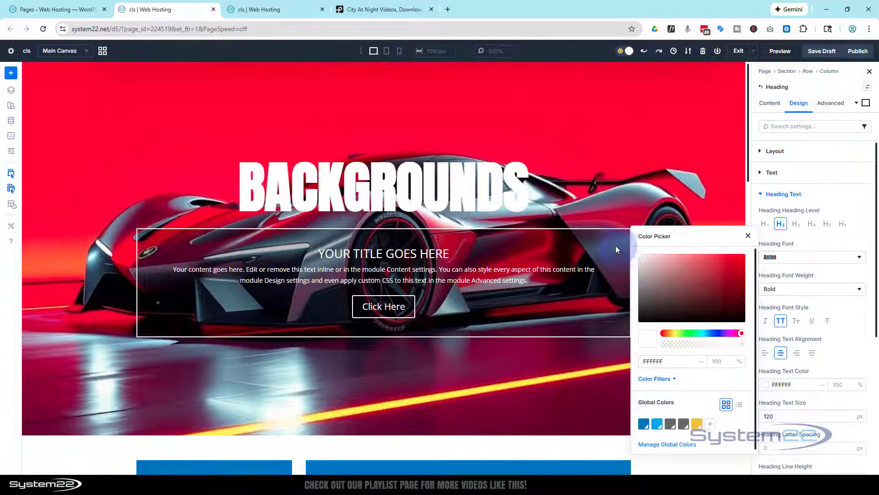
{"action": "left_click", "coordinate": [793, 156]}
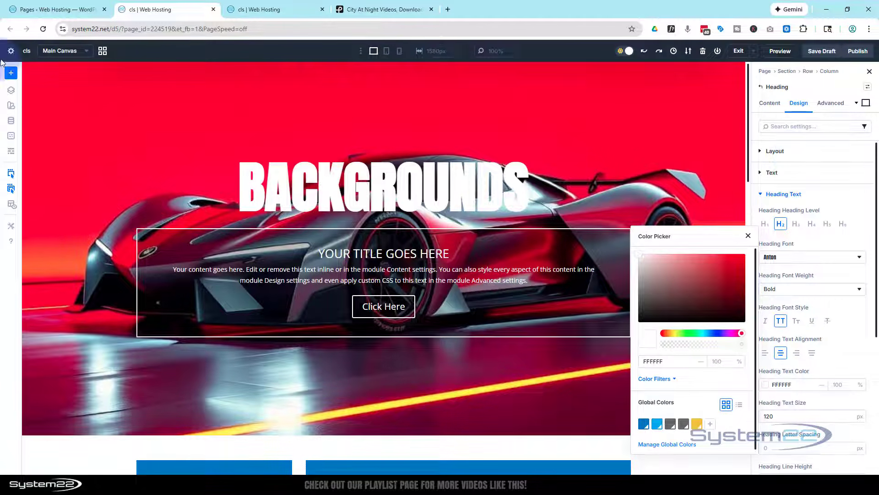
In the section's background gradient settings, enable placing the gradient above the background image.
{"action": "left_click", "coordinate": [46, 87]}
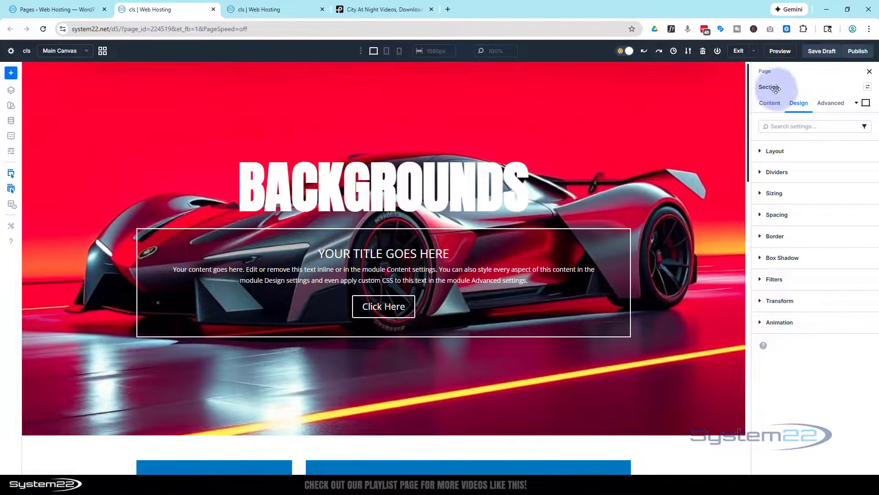
{"action": "left_click", "coordinate": [770, 102]}
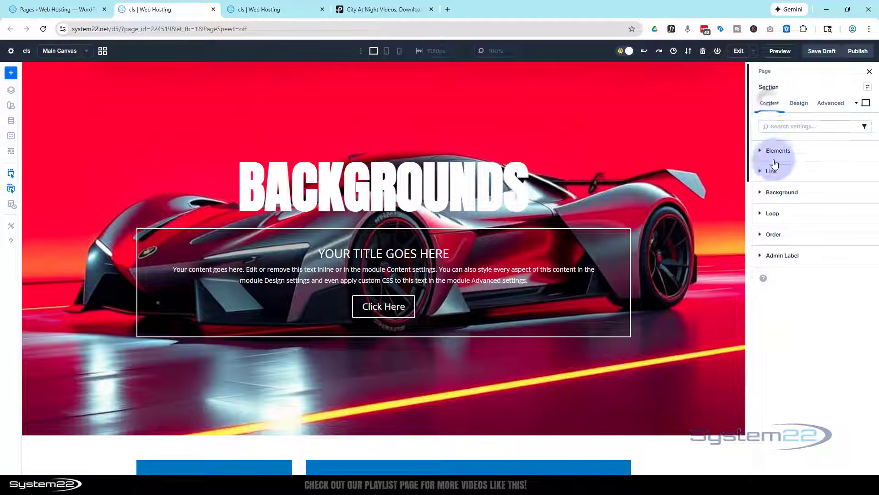
{"action": "left_click", "coordinate": [784, 192]}
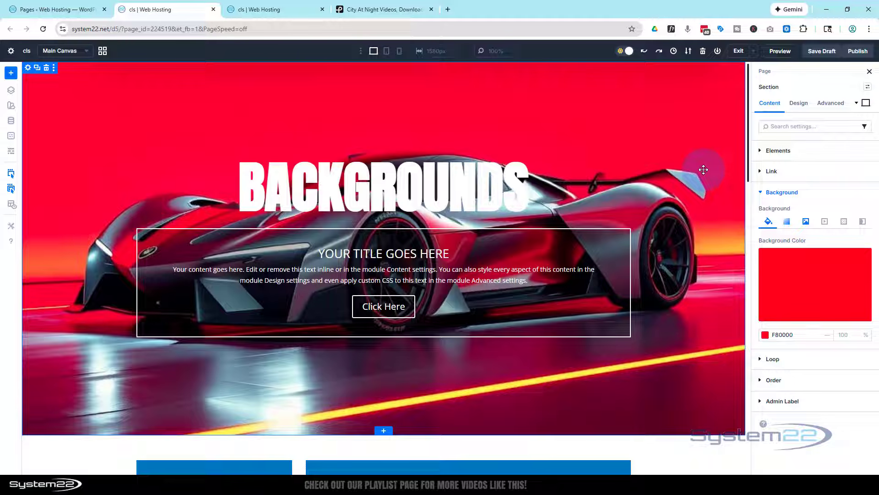
{"action": "left_click", "coordinate": [787, 222]}
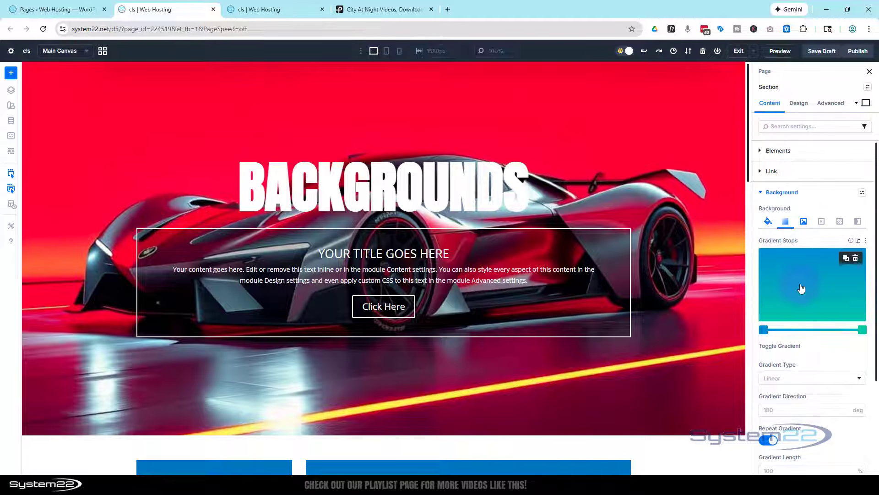
{"action": "scroll", "coordinate": [802, 280], "scroll_direction": "down", "scroll_amount": 3}
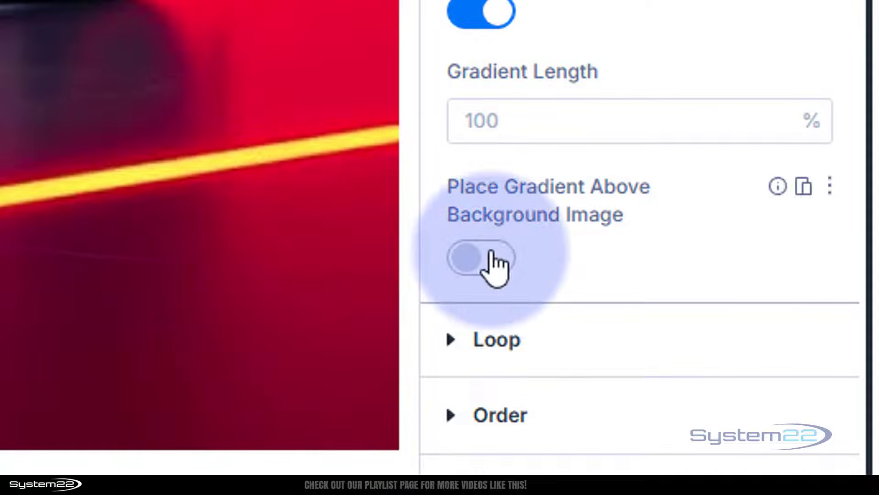
{"action": "left_click", "coordinate": [499, 259]}
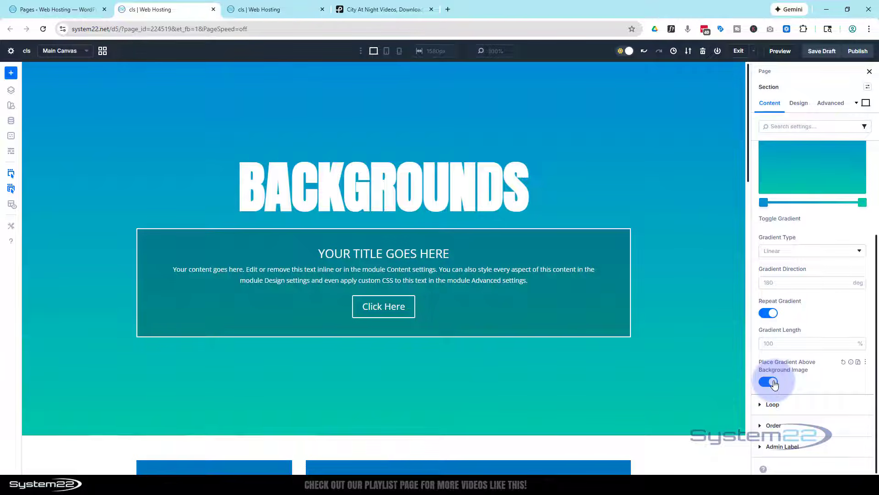
Set the section's overlay gradient to 52% opacity on the blue start stop and 48% on the green end stop.
{"action": "left_click", "coordinate": [763, 201]}
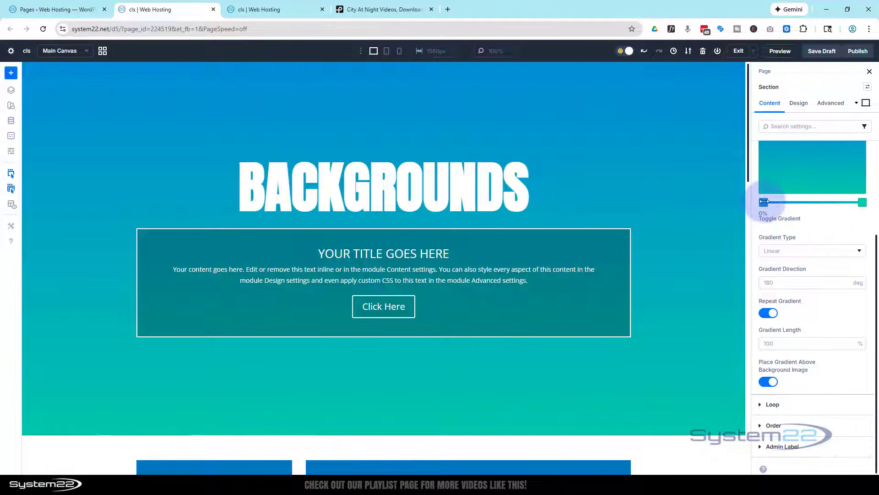
{"action": "left_click", "coordinate": [764, 202]}
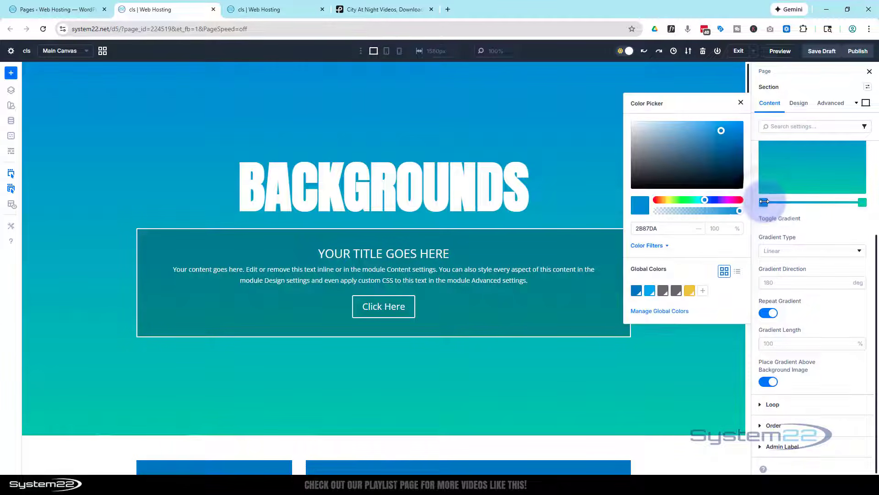
{"action": "left_click", "coordinate": [739, 211]}
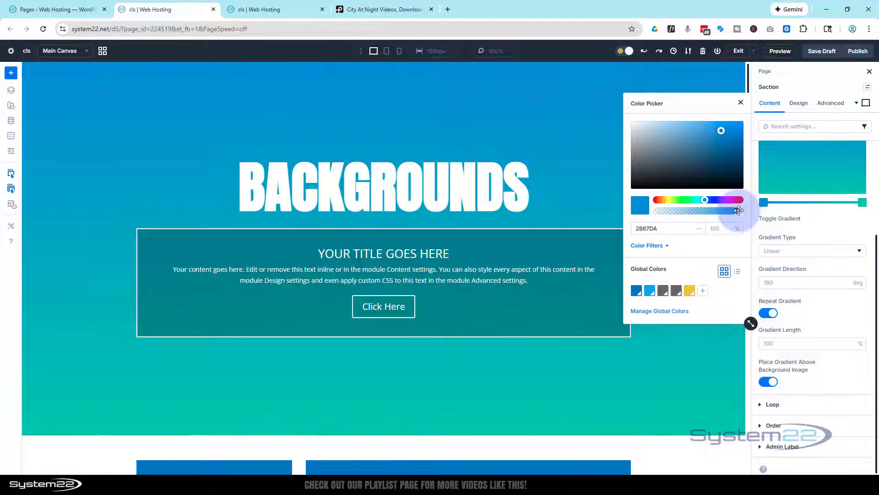
{"action": "left_click_drag", "start_coordinate": [740, 210], "coordinate": [700, 210]}
{"action": "left_click", "coordinate": [864, 203]}
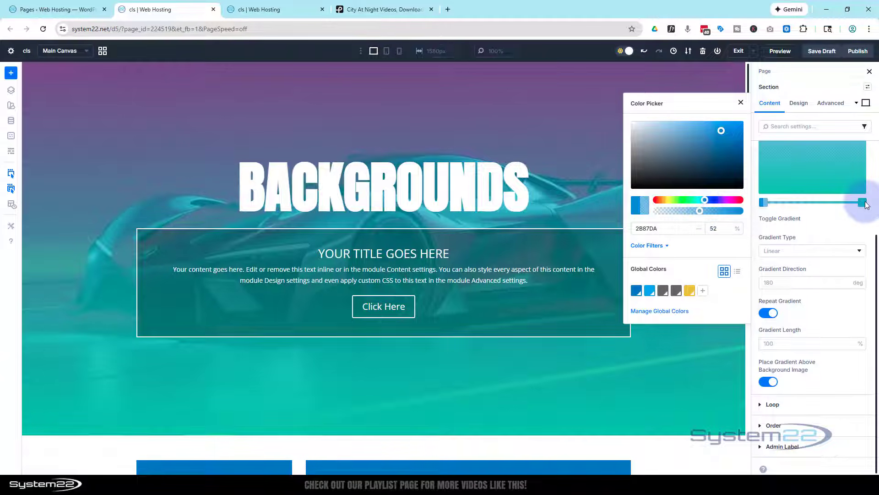
{"action": "left_click", "coordinate": [863, 203]}
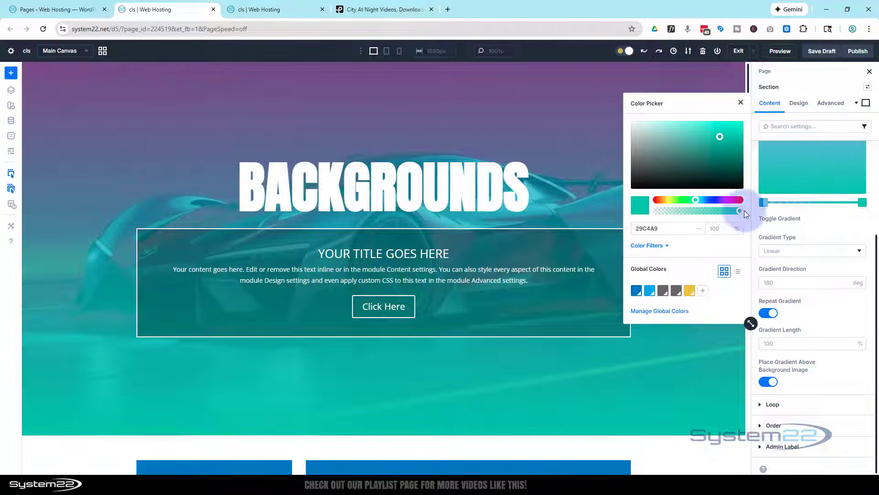
{"action": "left_click_drag", "start_coordinate": [740, 211], "coordinate": [697, 211]}
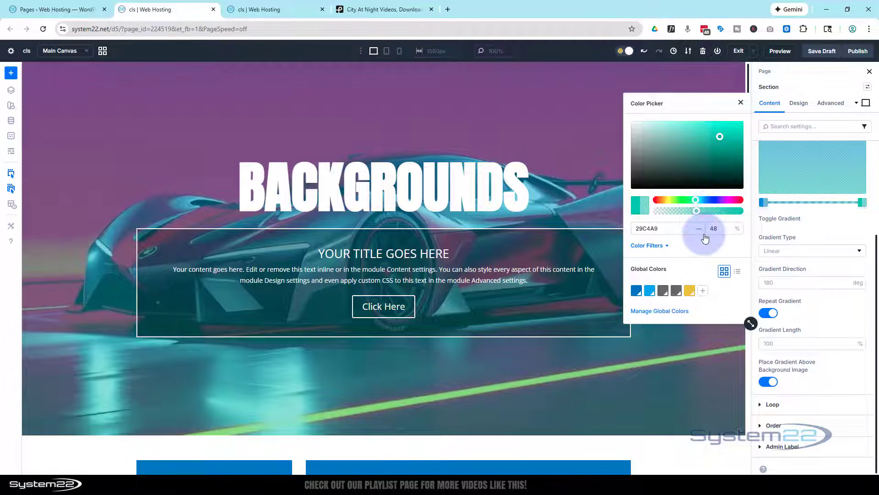
{"action": "left_click", "coordinate": [741, 102]}
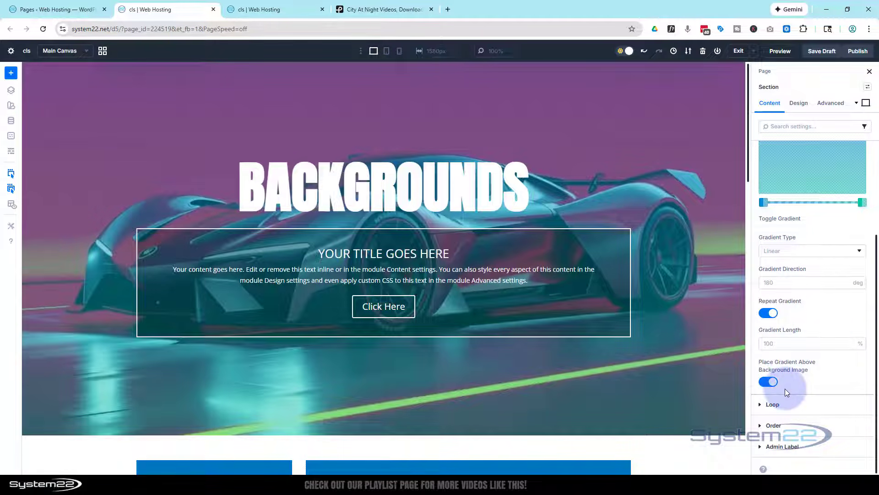
Make the blue start stop of the section's overlay gradient fully transparent at 0% opacity.
{"action": "left_click", "coordinate": [764, 203]}
{"action": "left_click", "coordinate": [699, 209]}
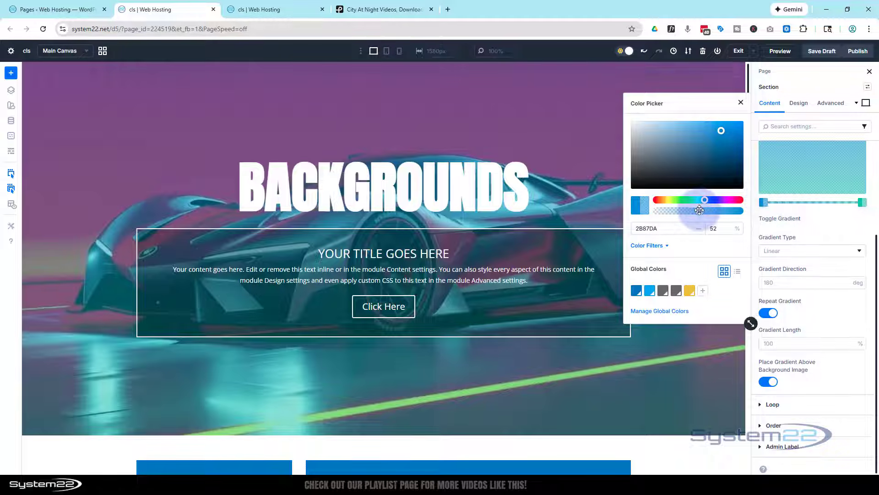
{"action": "left_click_drag", "start_coordinate": [699, 209], "coordinate": [657, 211]}
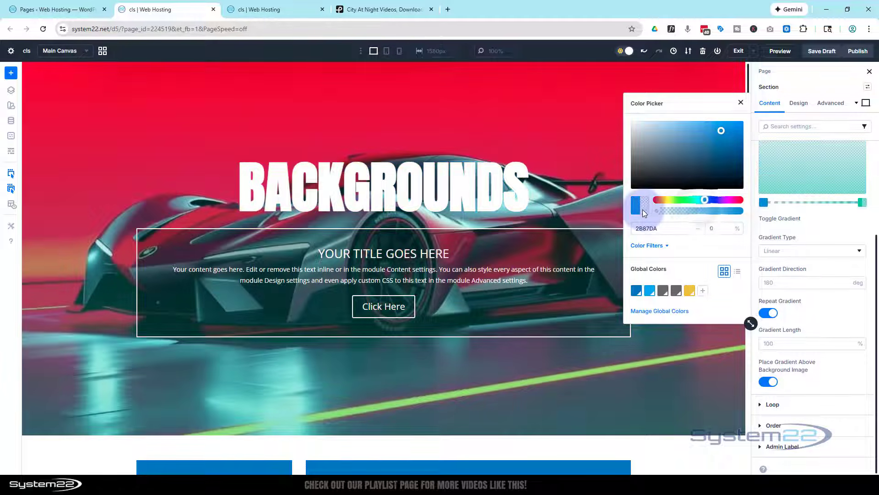
Change the green end stop of the section's overlay gradient to black (000000) at 85% opacity.
{"action": "left_click", "coordinate": [862, 203]}
{"action": "left_click", "coordinate": [861, 203]}
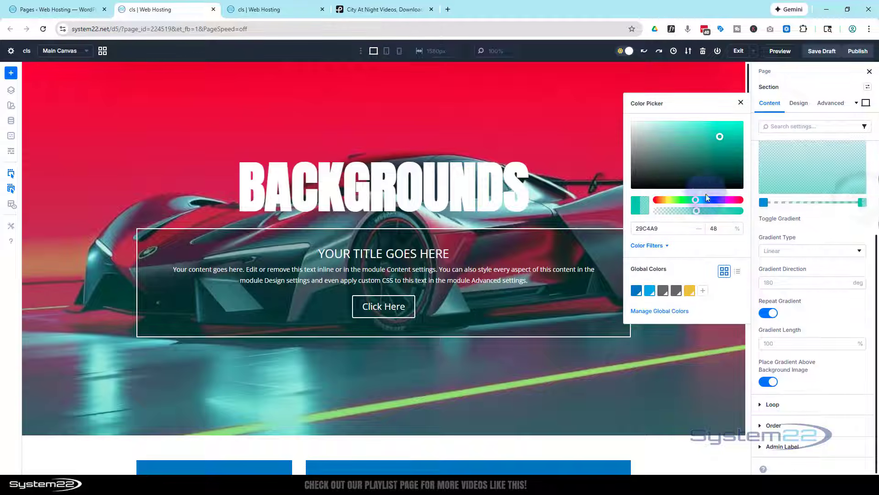
{"action": "left_click_drag", "start_coordinate": [657, 166], "coordinate": [631, 189]}
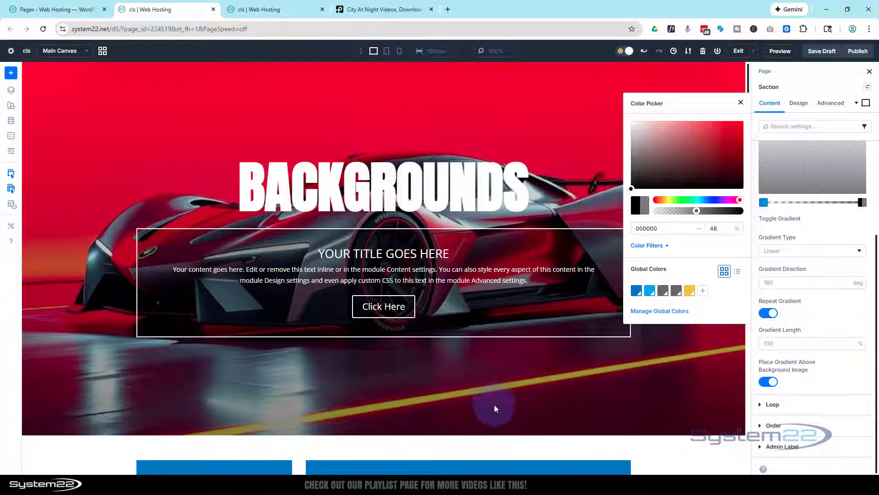
{"action": "left_click", "coordinate": [697, 210]}
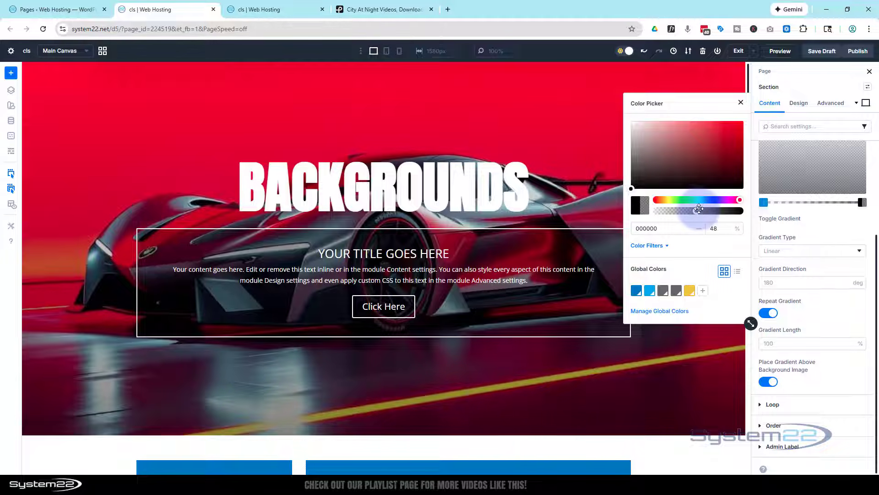
{"action": "left_click_drag", "start_coordinate": [699, 210], "coordinate": [728, 210]}
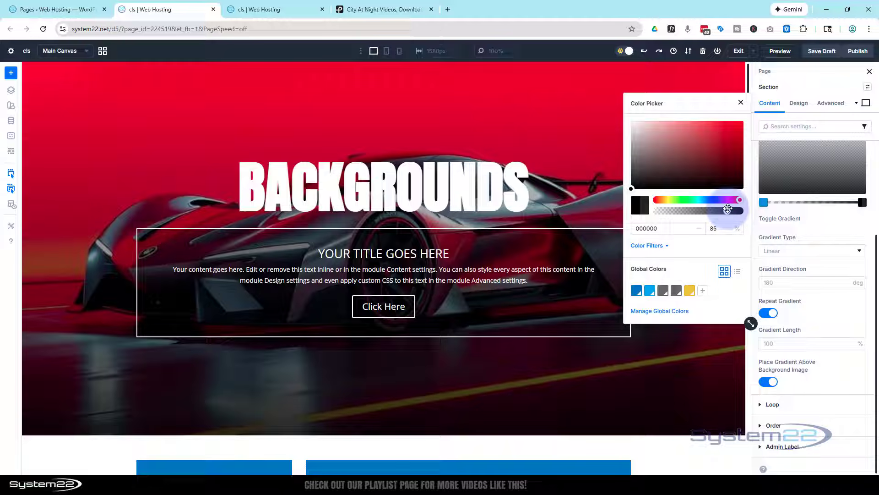
Remove the background gradient from the section.
{"action": "left_click", "coordinate": [835, 213]}
{"action": "scroll", "coordinate": [825, 238], "scroll_direction": "up", "scroll_amount": 3}
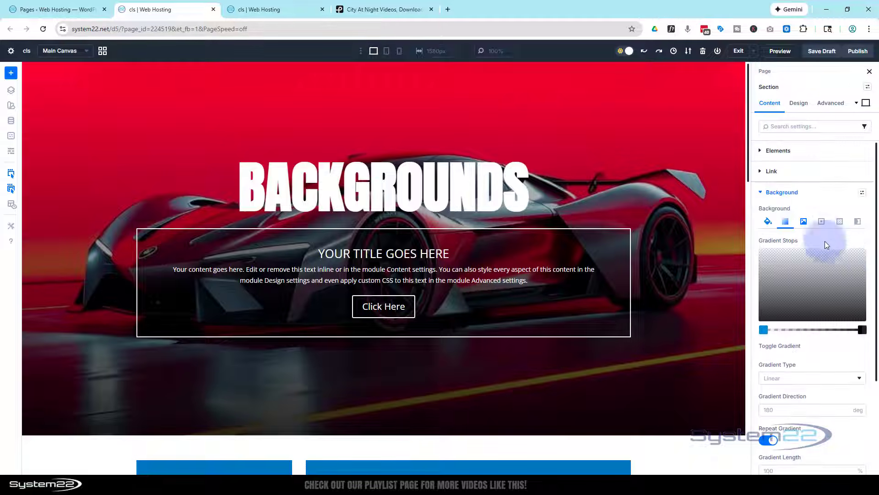
{"action": "left_click", "coordinate": [857, 260]}
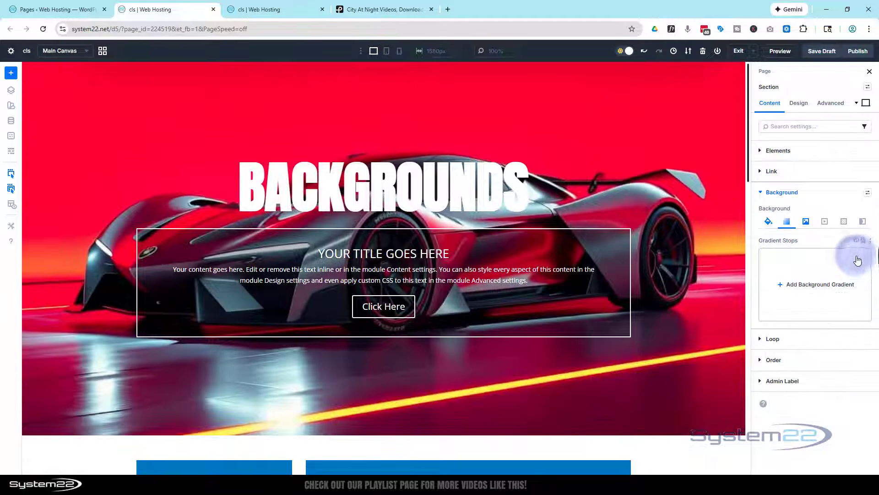
Enable the parallax effect on the section's background image.
{"action": "left_click", "coordinate": [807, 223]}
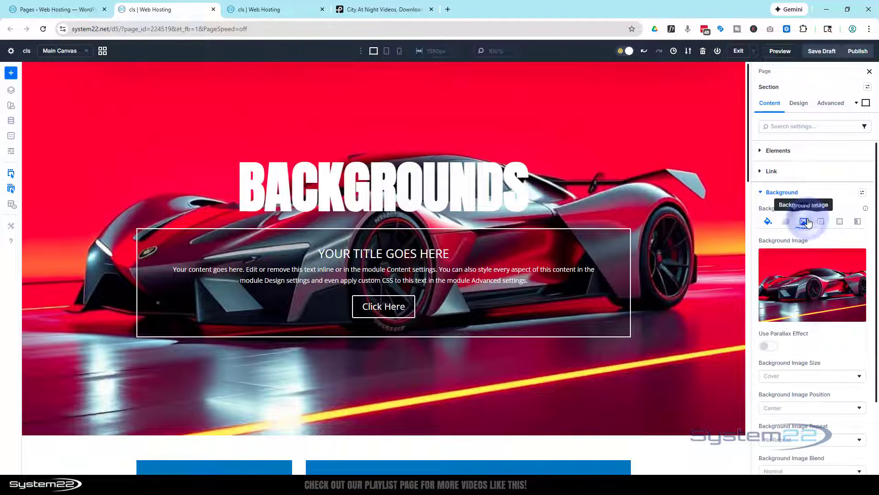
{"action": "scroll", "coordinate": [809, 218], "scroll_direction": "down", "scroll_amount": 1}
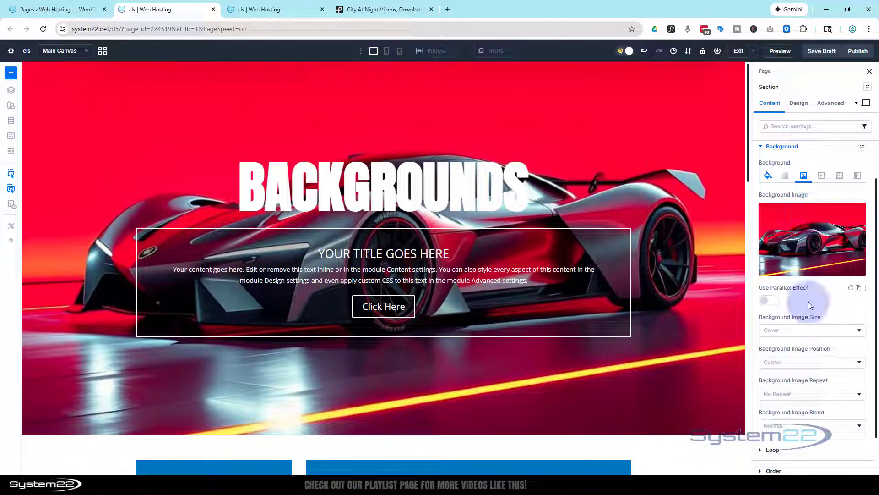
{"action": "left_click", "coordinate": [772, 302]}
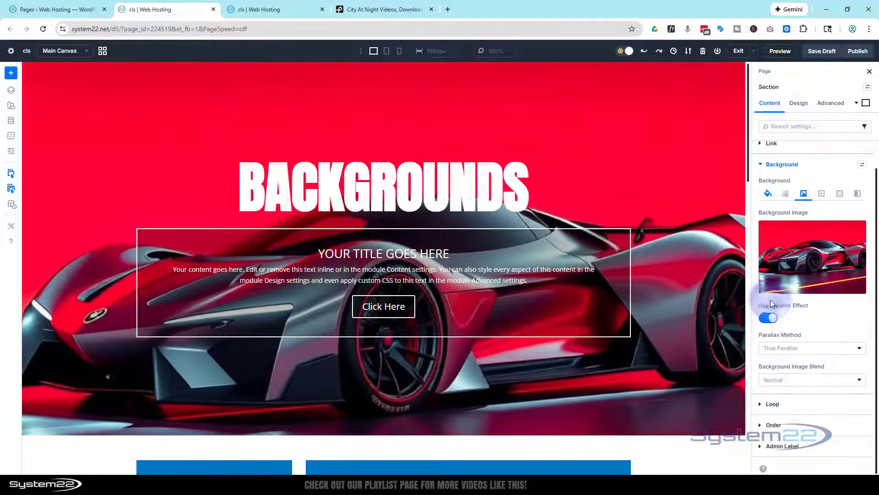
Examine how the section's background image moves against the page content with the True Parallax method.
{"action": "left_click", "coordinate": [775, 349]}
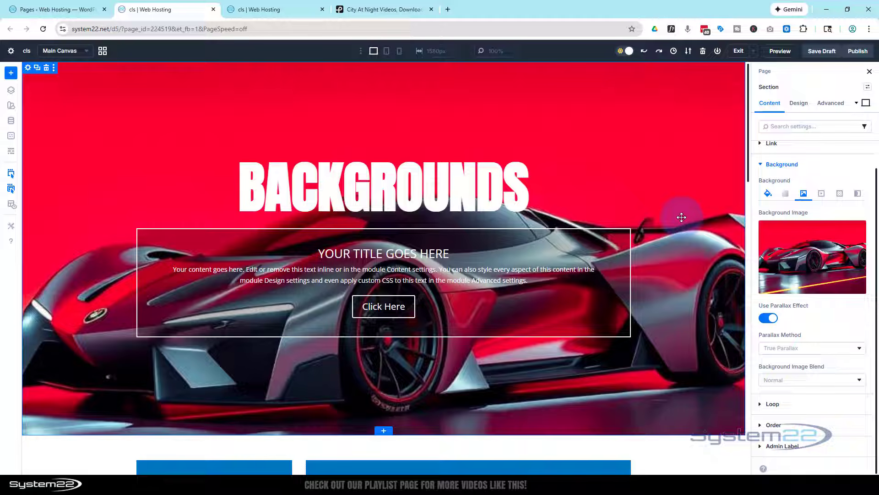
{"action": "scroll", "coordinate": [681, 217], "scroll_direction": "down", "scroll_amount": 3}
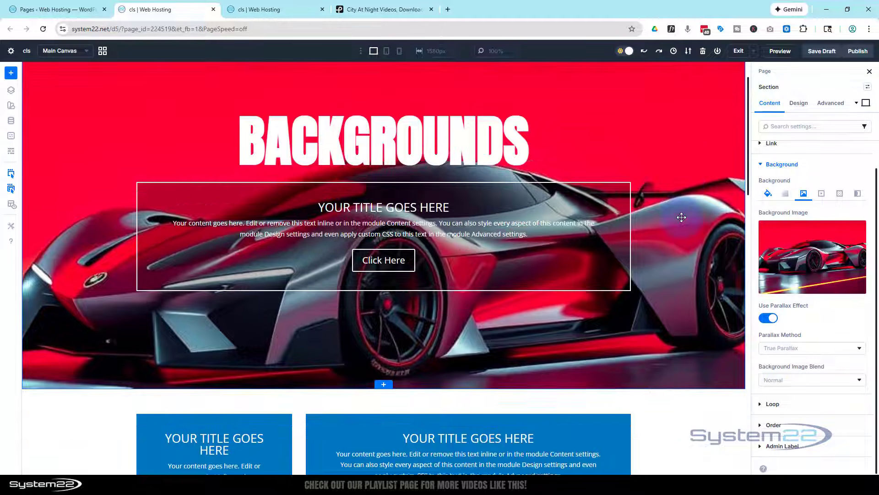
{"action": "scroll", "coordinate": [682, 217], "scroll_direction": "up", "scroll_amount": 3}
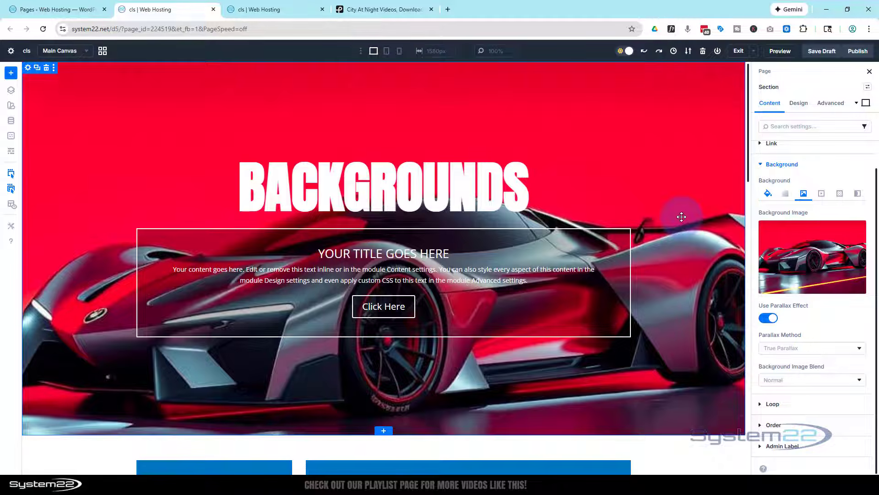
{"action": "scroll", "coordinate": [681, 217], "scroll_direction": "down", "scroll_amount": 5}
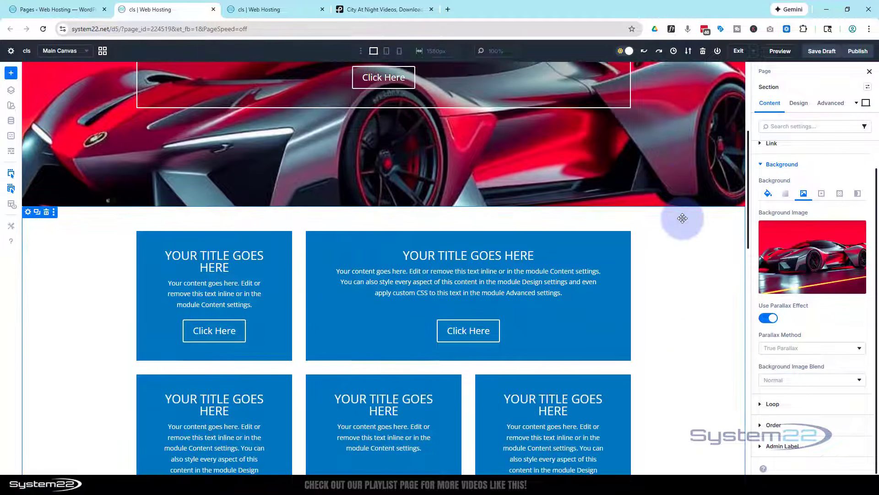
{"action": "scroll", "coordinate": [682, 218], "scroll_direction": "up", "scroll_amount": 5}
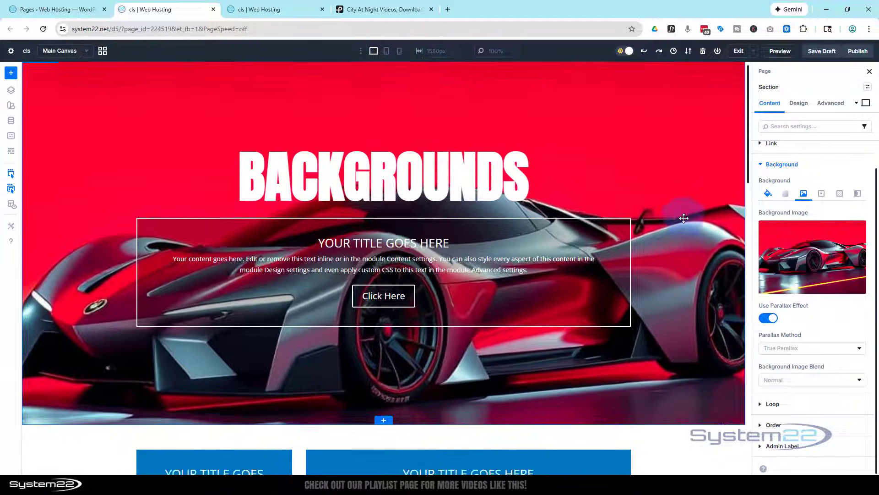
{"action": "scroll", "coordinate": [683, 218], "scroll_direction": "down", "scroll_amount": 4}
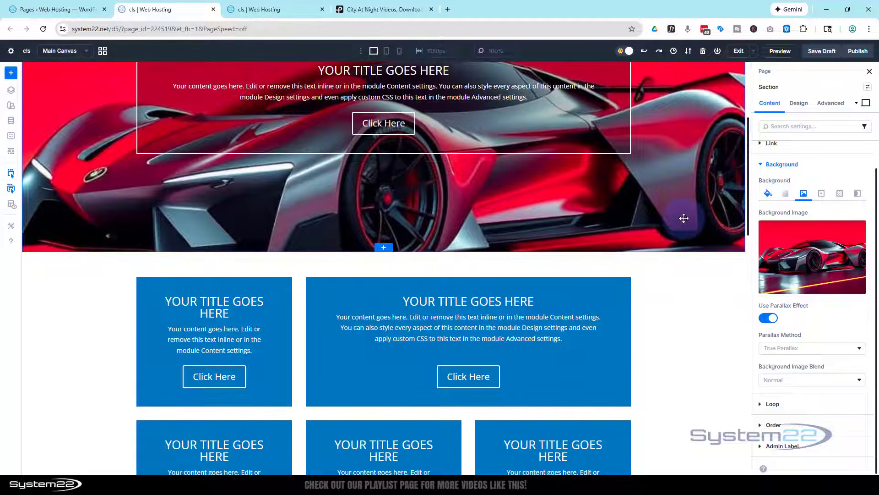
{"action": "scroll", "coordinate": [683, 218], "scroll_direction": "up", "scroll_amount": 4}
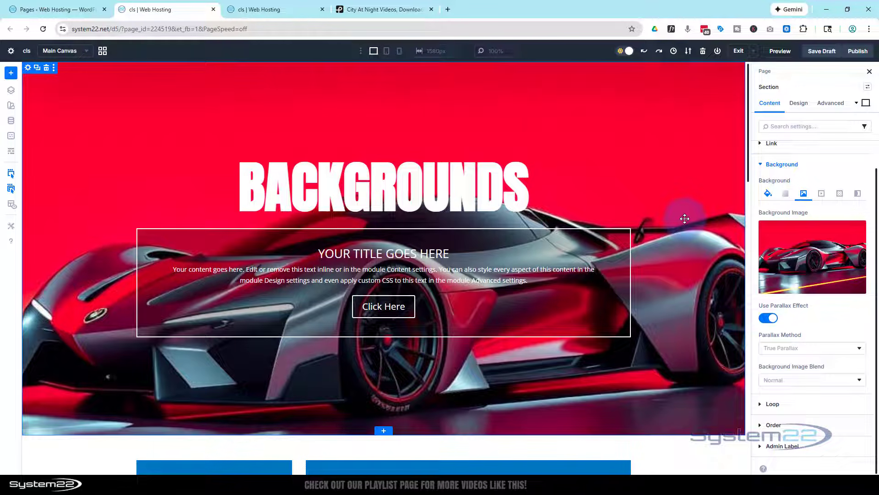
{"action": "scroll", "coordinate": [685, 219], "scroll_direction": "down", "scroll_amount": 6}
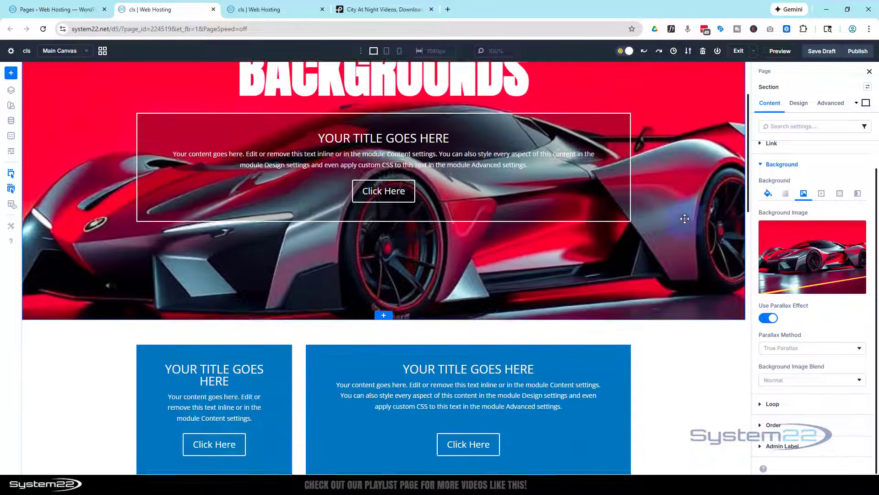
{"action": "scroll", "coordinate": [685, 218], "scroll_direction": "up", "scroll_amount": 6}
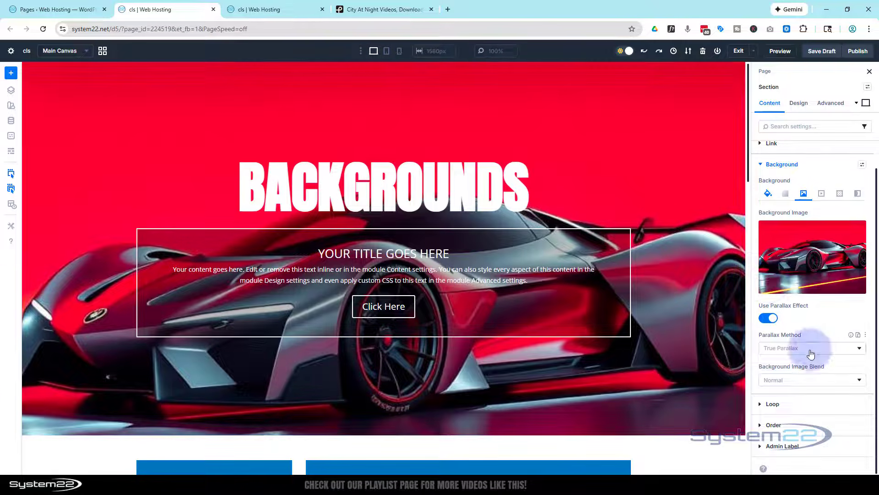
Set the background image's parallax method to CSS and check how the image behaves as the page moves.
{"action": "left_click", "coordinate": [810, 349]}
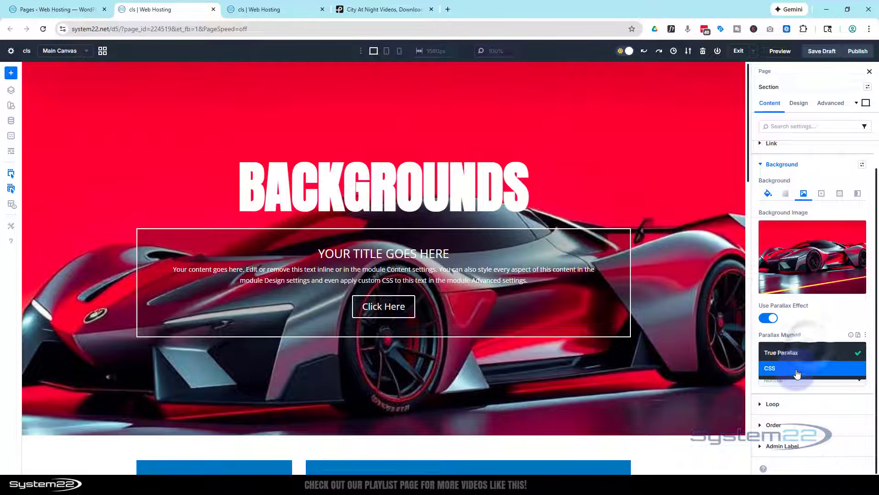
{"action": "left_click", "coordinate": [797, 368]}
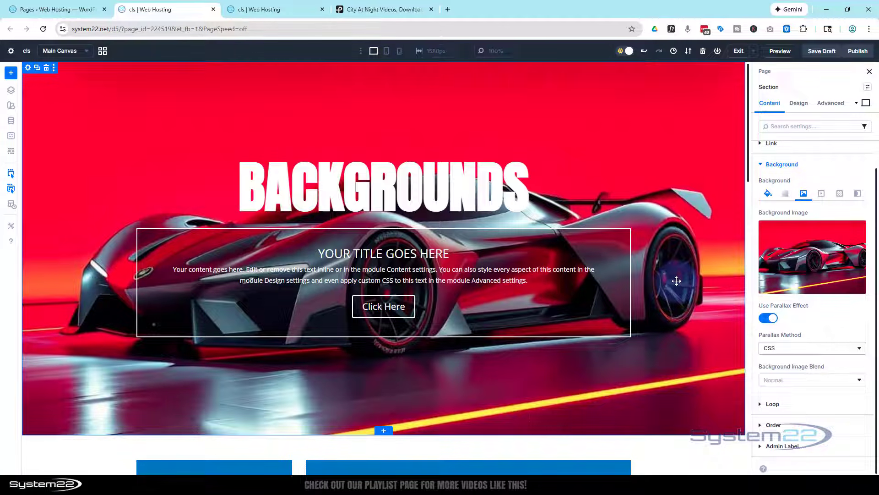
{"action": "scroll", "coordinate": [677, 281], "scroll_direction": "down", "scroll_amount": 3}
{"action": "scroll", "coordinate": [678, 282], "scroll_direction": "down", "scroll_amount": 2}
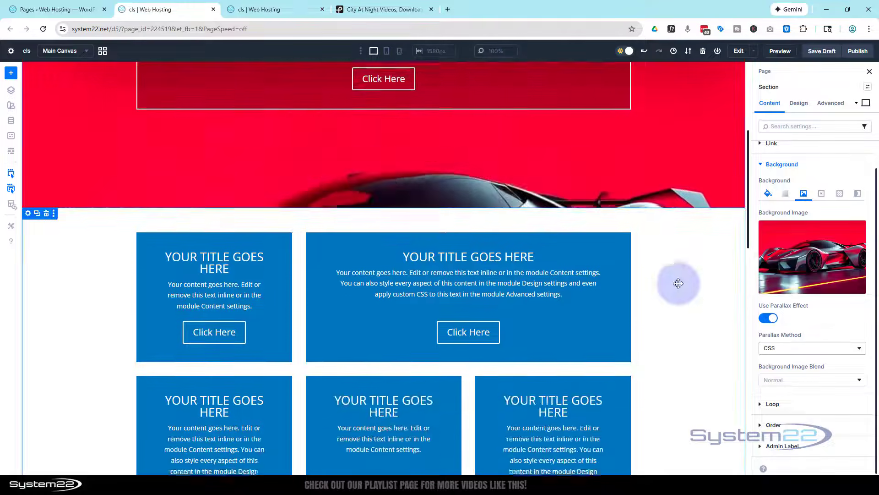
{"action": "scroll", "coordinate": [680, 284], "scroll_direction": "up", "scroll_amount": 2}
{"action": "scroll", "coordinate": [680, 284], "scroll_direction": "up", "scroll_amount": 3}
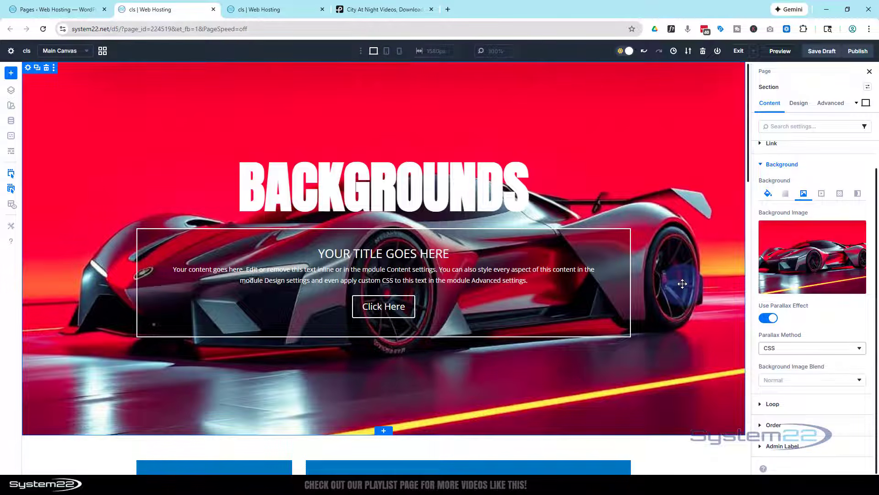
{"action": "scroll", "coordinate": [682, 284], "scroll_direction": "down", "scroll_amount": 4}
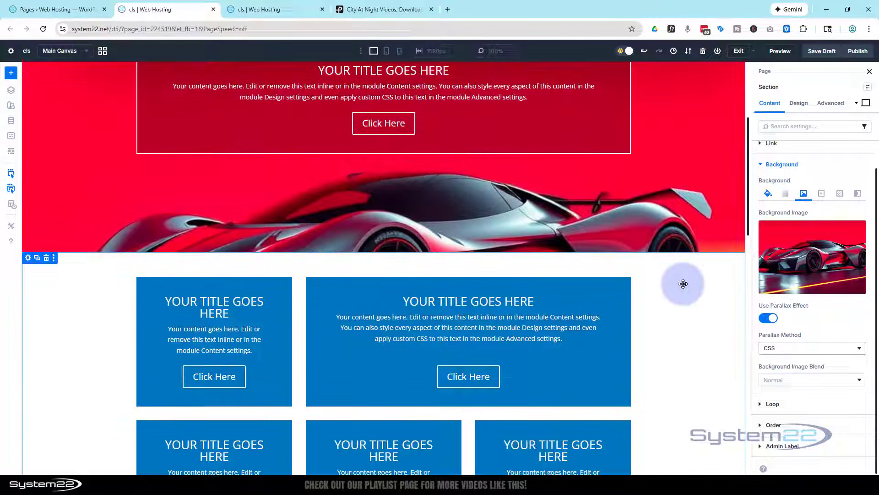
{"action": "scroll", "coordinate": [683, 283], "scroll_direction": "up", "scroll_amount": 4}
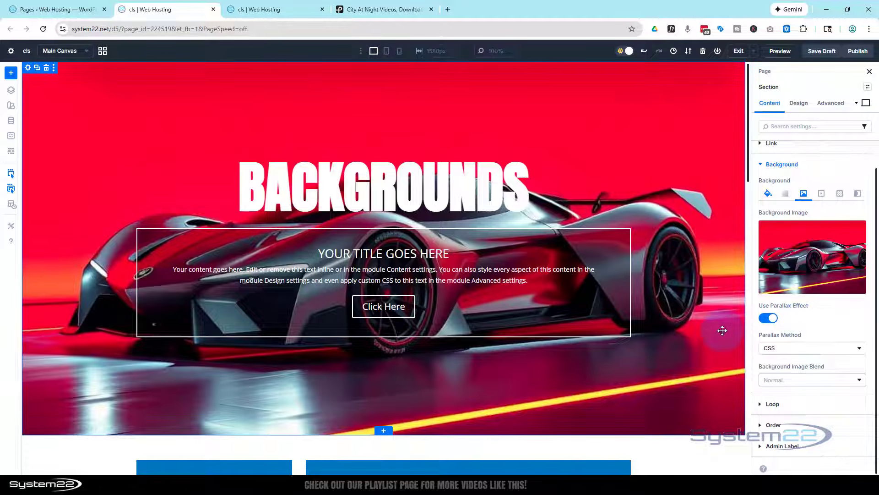
Turn off the parallax effect on the section's background image and show the section's background colour settings.
{"action": "left_click", "coordinate": [768, 319]}
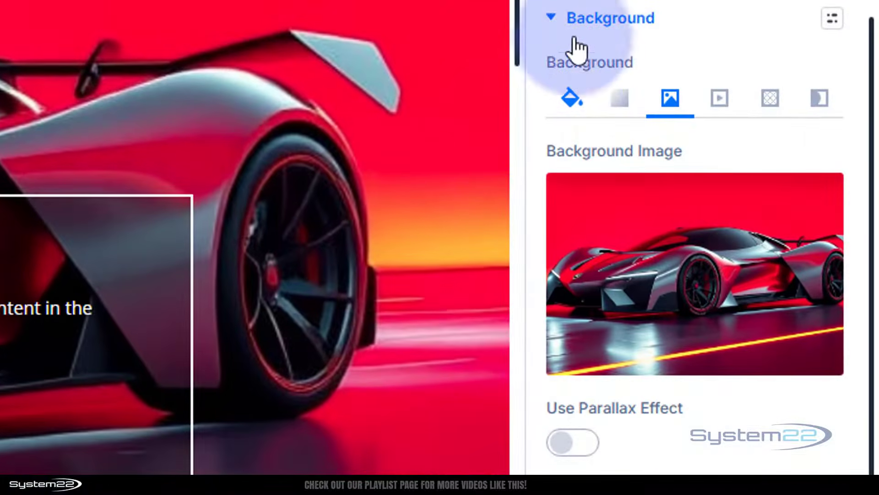
{"action": "left_click", "coordinate": [573, 106]}
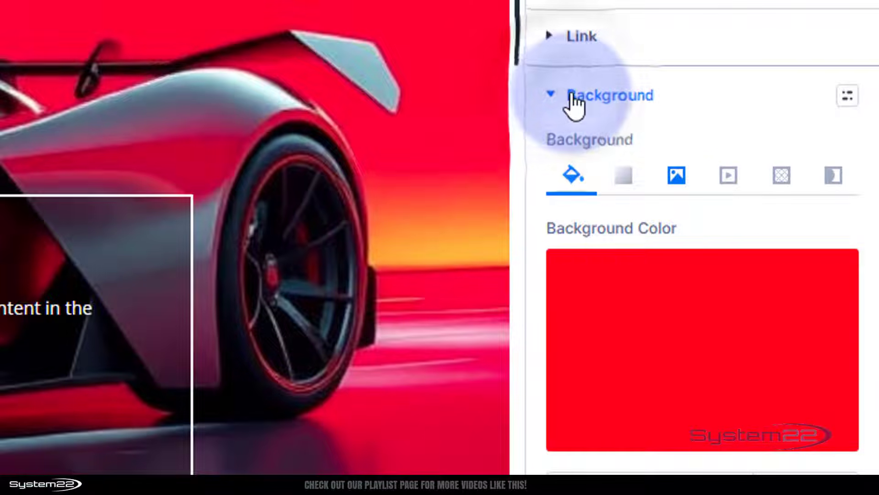
Set the section's background colour to the global Primary Color and return to its background image settings.
{"action": "left_click", "coordinate": [635, 317]}
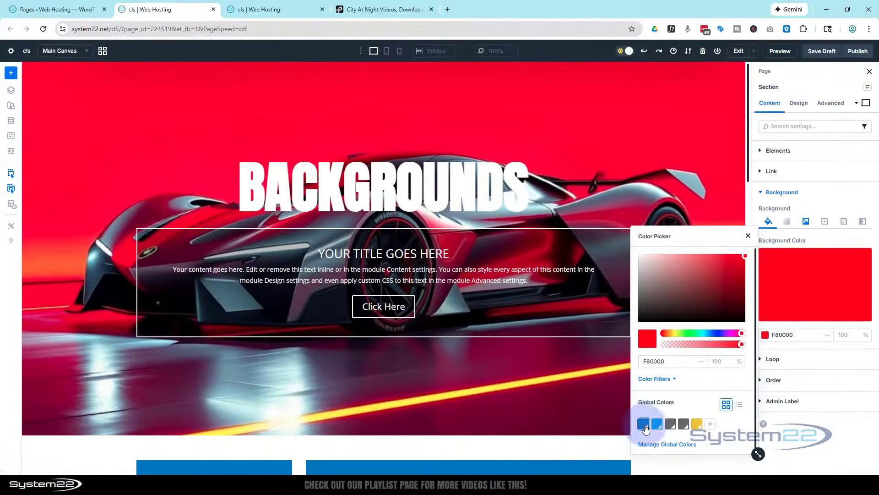
{"action": "left_click", "coordinate": [644, 425]}
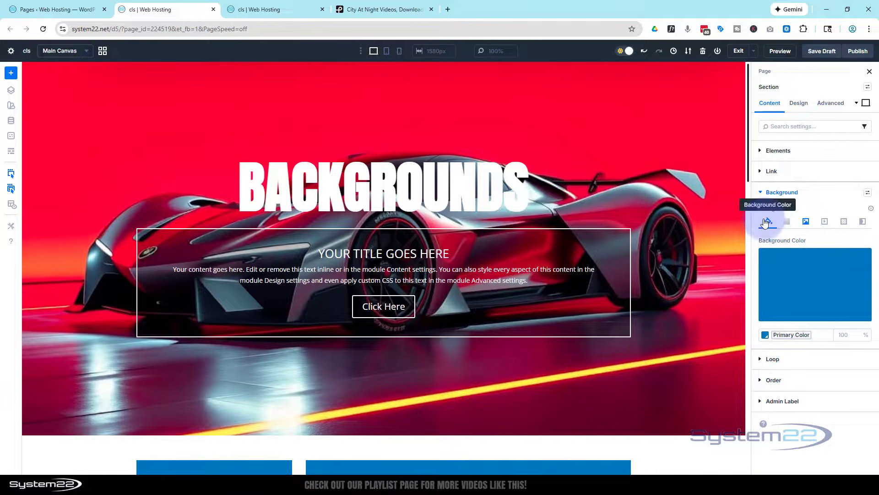
{"action": "left_click", "coordinate": [806, 222]}
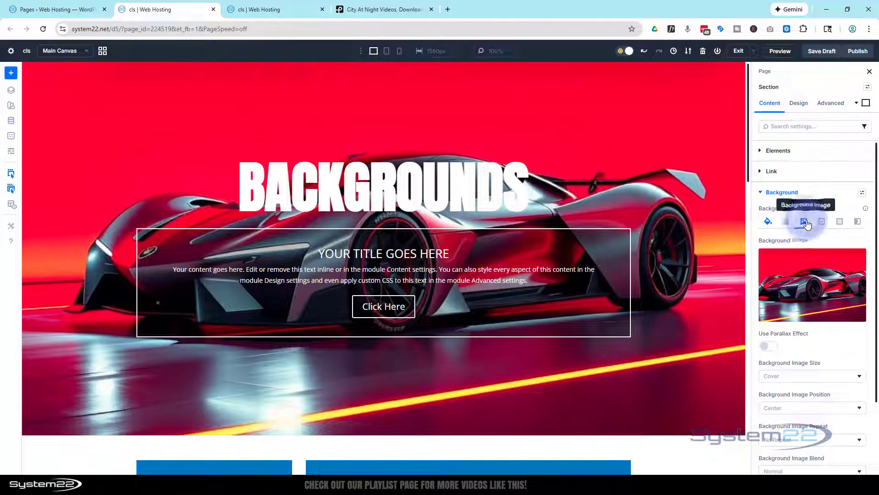
Try the Multiply and Screen blend modes on the section's background image.
{"action": "scroll", "coordinate": [819, 329], "scroll_direction": "down", "scroll_amount": 2}
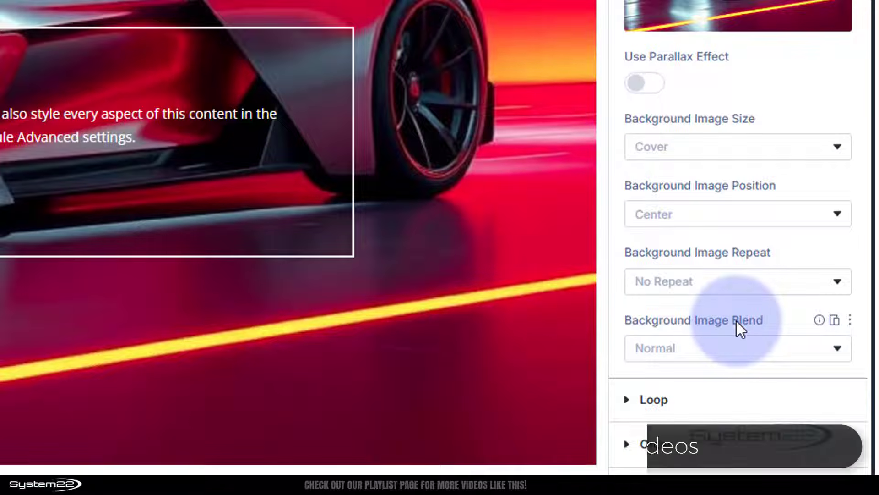
{"action": "left_click", "coordinate": [724, 349]}
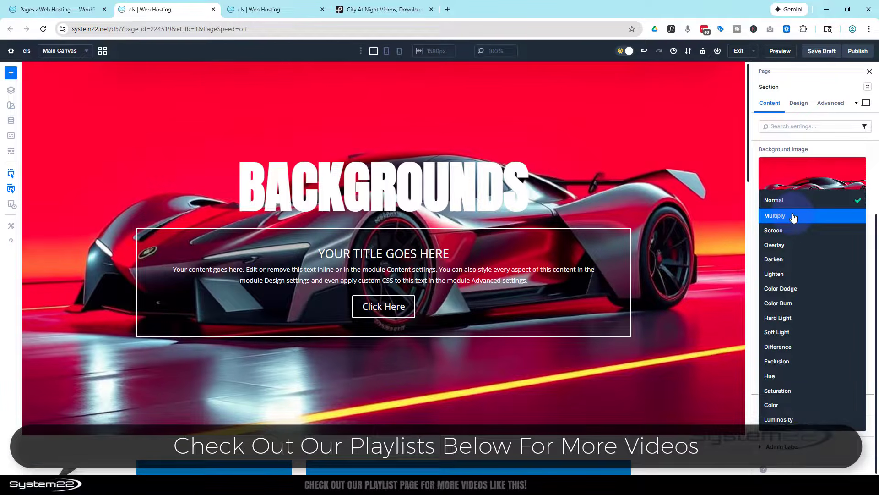
{"action": "left_click", "coordinate": [794, 218]}
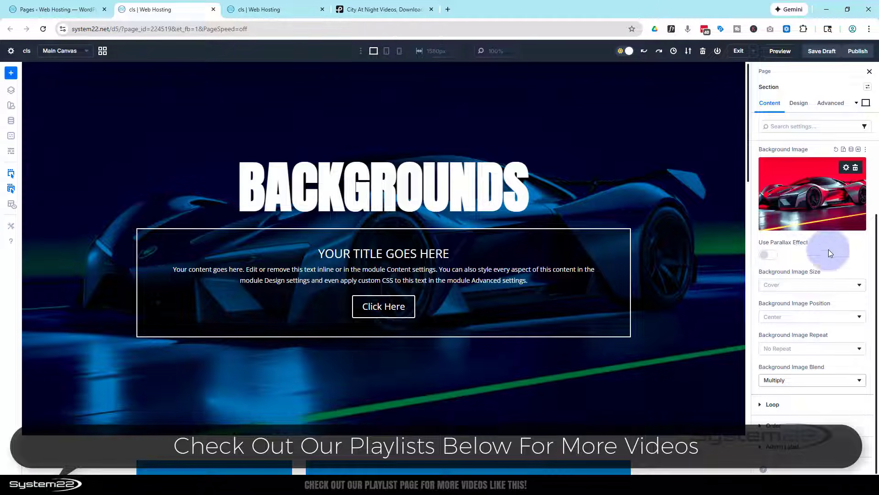
{"action": "left_click", "coordinate": [810, 386]}
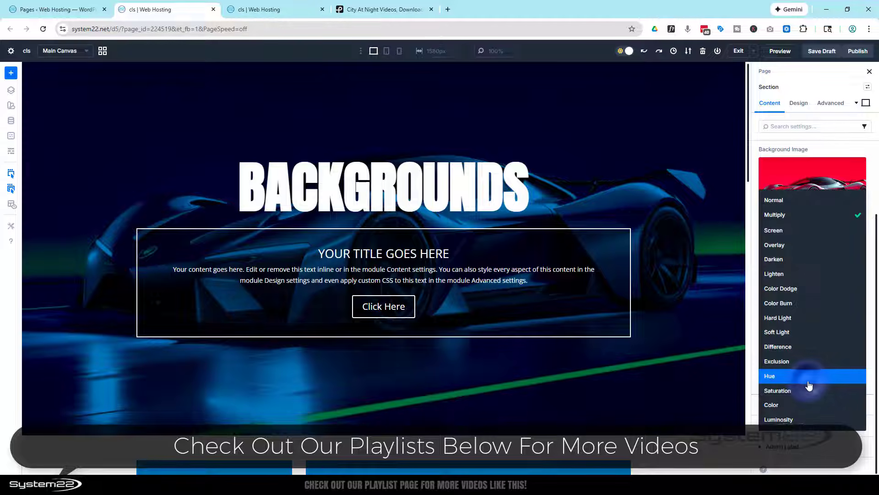
{"action": "left_click", "coordinate": [780, 233]}
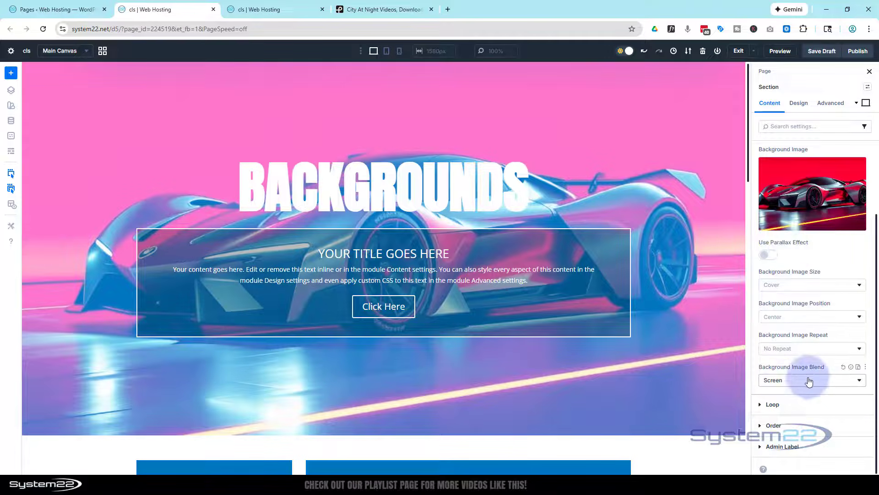
Try the Overlay and Darken blend modes on the section's background image.
{"action": "left_click", "coordinate": [808, 380]}
{"action": "left_click", "coordinate": [796, 246]}
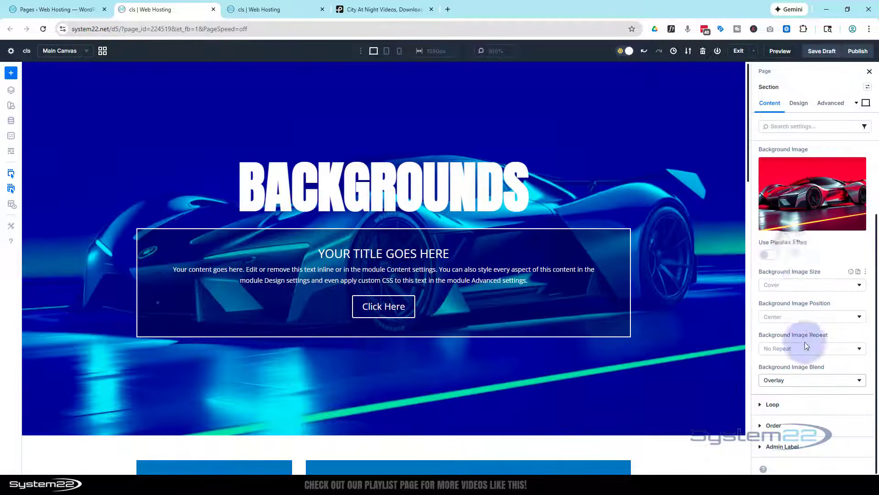
{"action": "left_click", "coordinate": [816, 386]}
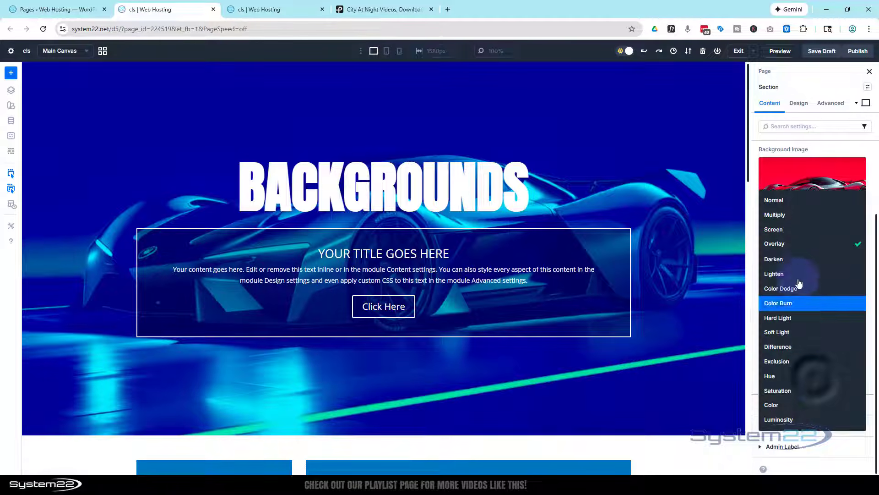
{"action": "left_click", "coordinate": [797, 265]}
Try the Lighten and Difference blend modes on the section's background image.
{"action": "left_click", "coordinate": [815, 380]}
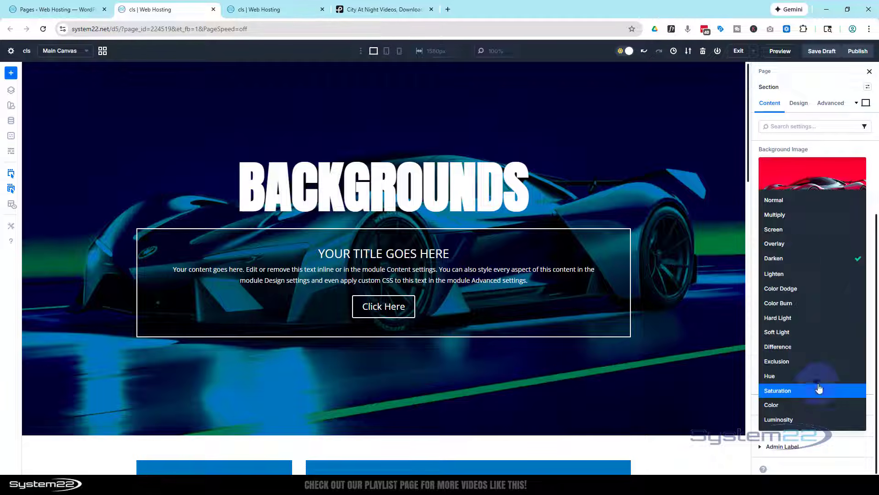
{"action": "left_click", "coordinate": [799, 273]}
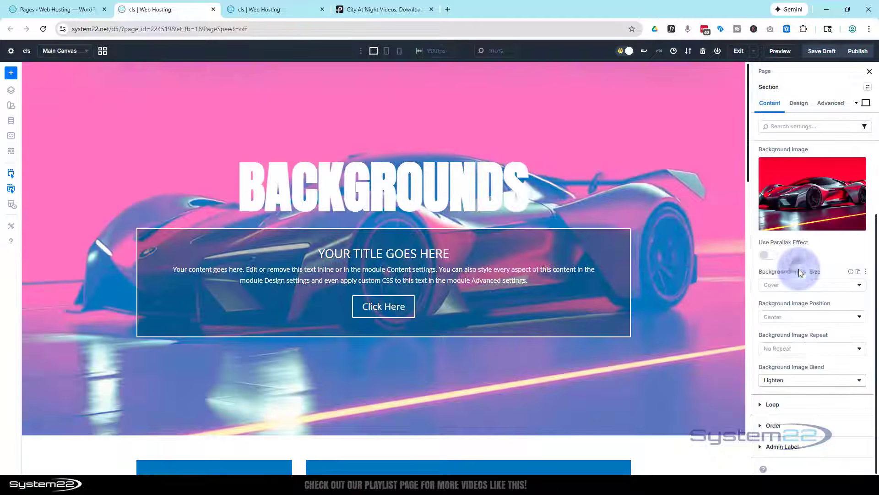
{"action": "left_click", "coordinate": [815, 384]}
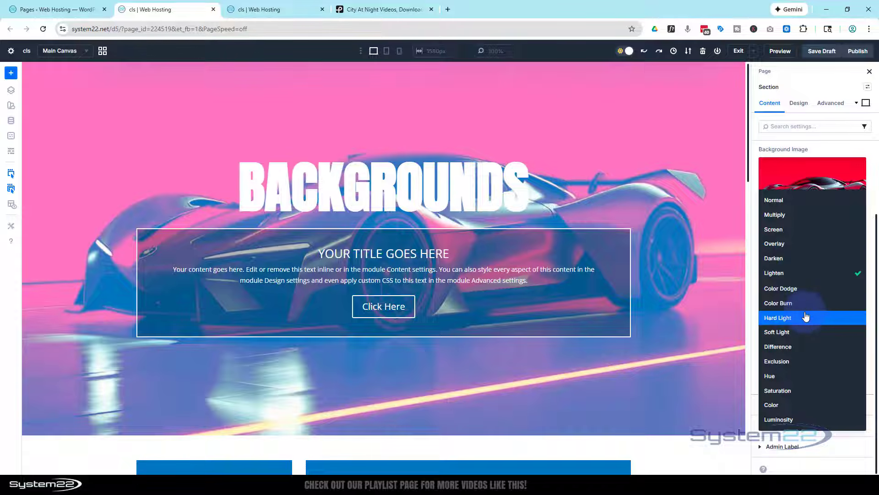
{"action": "left_click", "coordinate": [787, 344]}
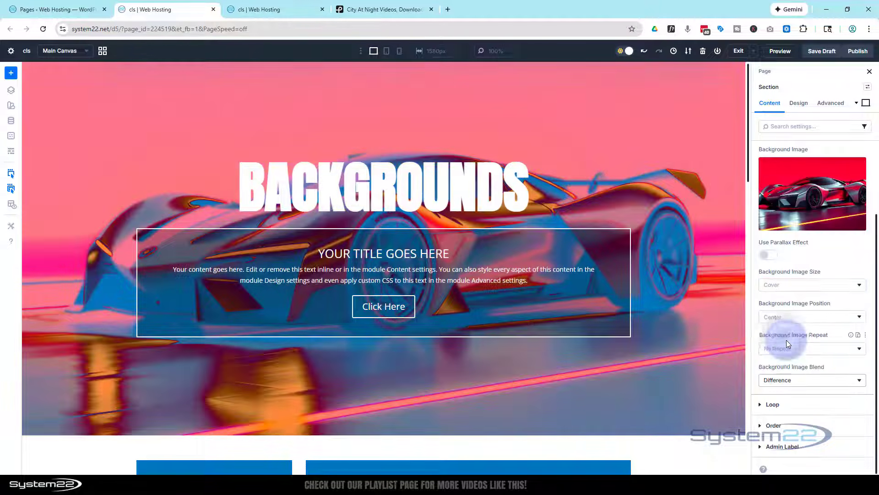
Try the Exclusion and Luminosity blend modes on the background image and set the blend back to Normal.
{"action": "left_click", "coordinate": [798, 382]}
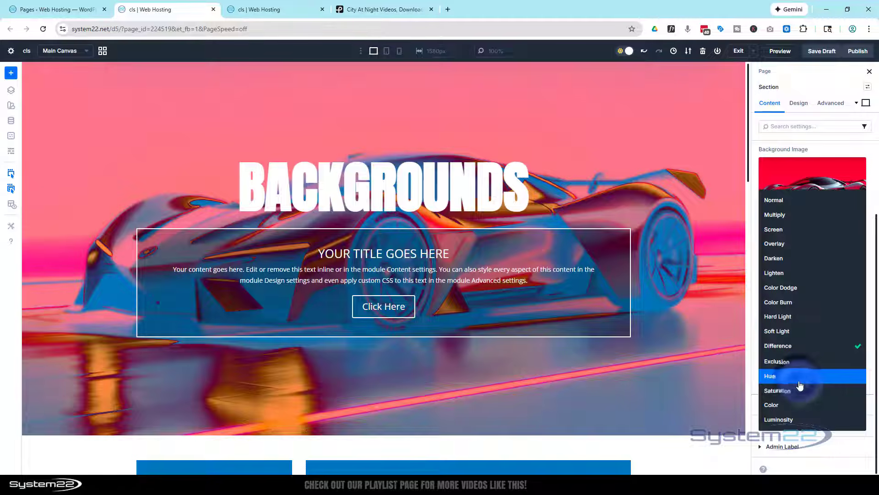
{"action": "left_click", "coordinate": [795, 362]}
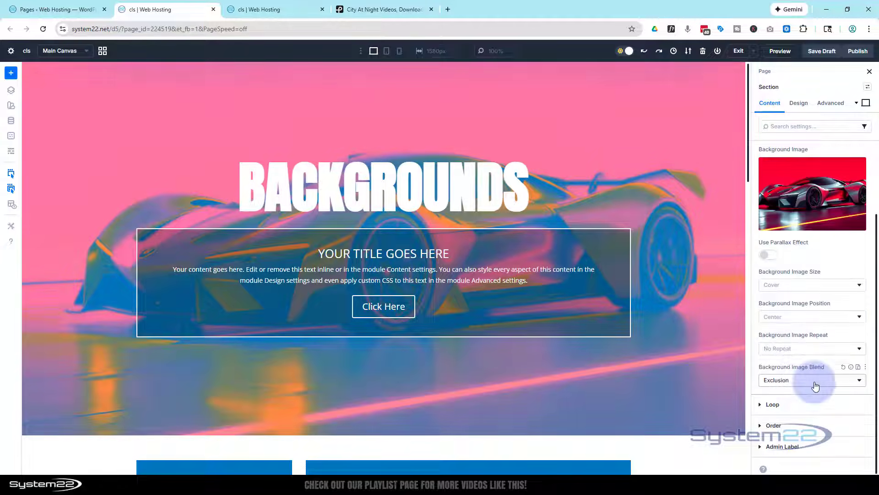
{"action": "left_click", "coordinate": [810, 381]}
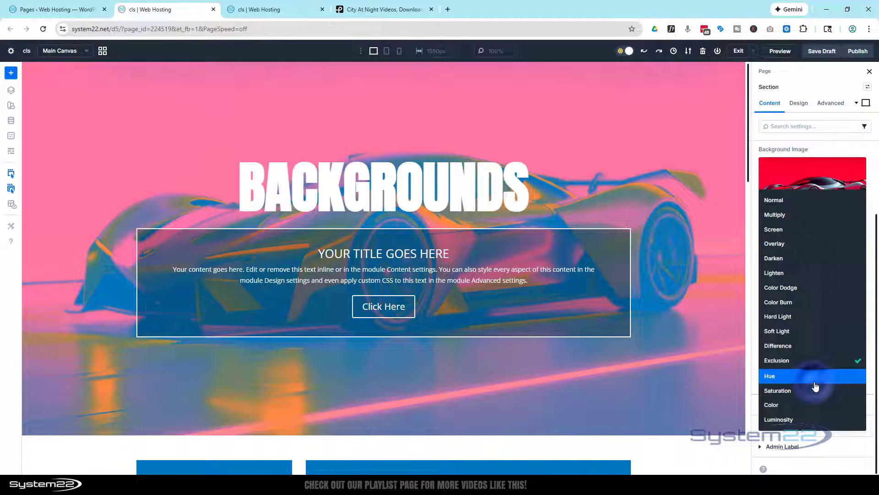
{"action": "left_click", "coordinate": [803, 422]}
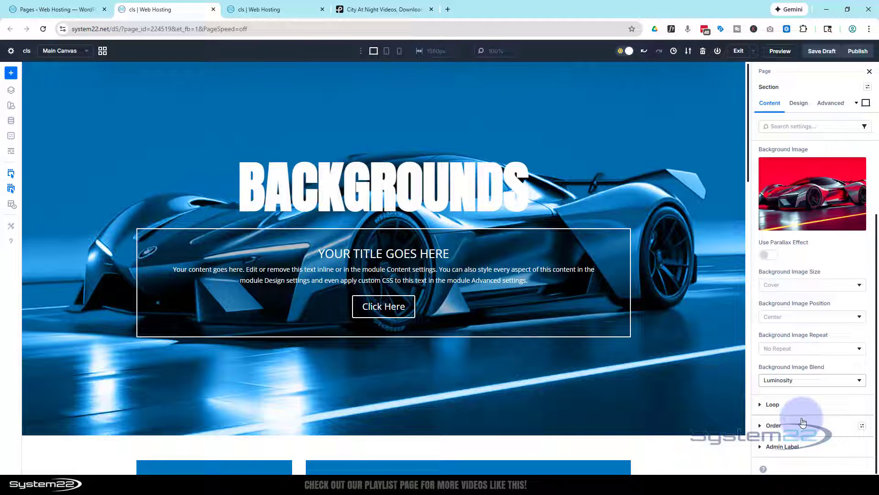
{"action": "left_click", "coordinate": [858, 383]}
{"action": "left_click", "coordinate": [793, 200]}
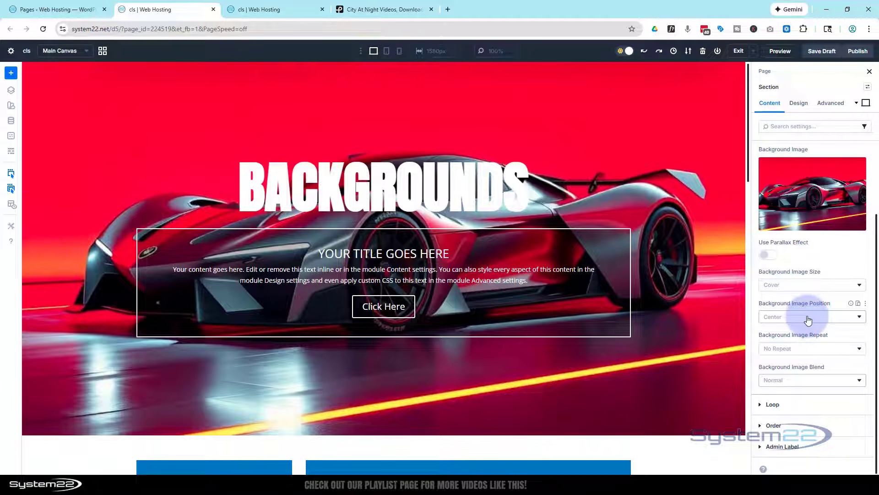
Try the Fit and Actual Size options for the section's background image size.
{"action": "left_click", "coordinate": [796, 286]}
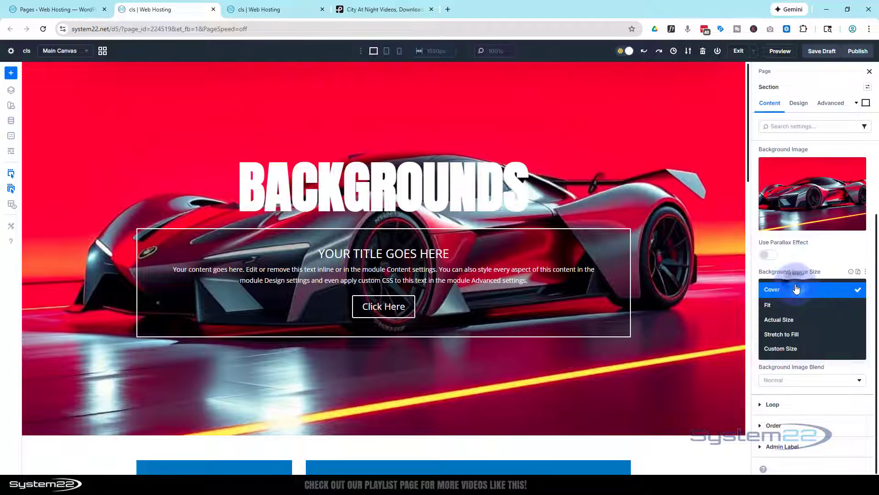
{"action": "left_click", "coordinate": [768, 305]}
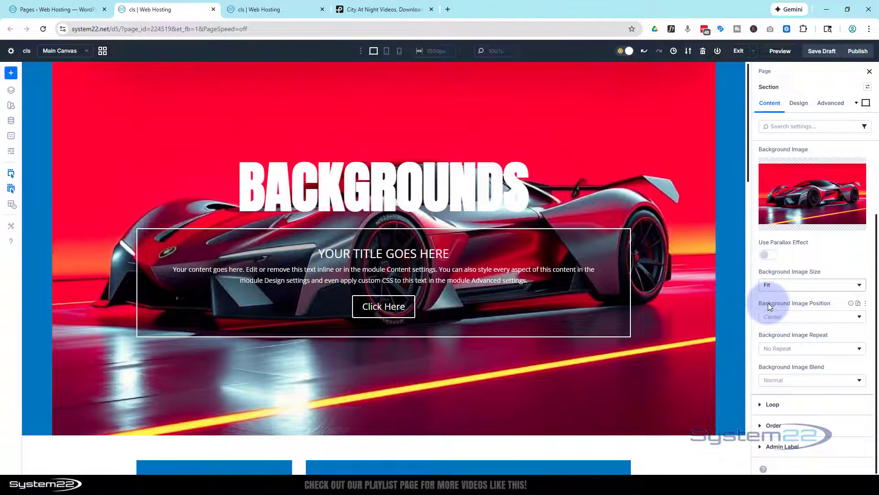
{"action": "left_click", "coordinate": [786, 284]}
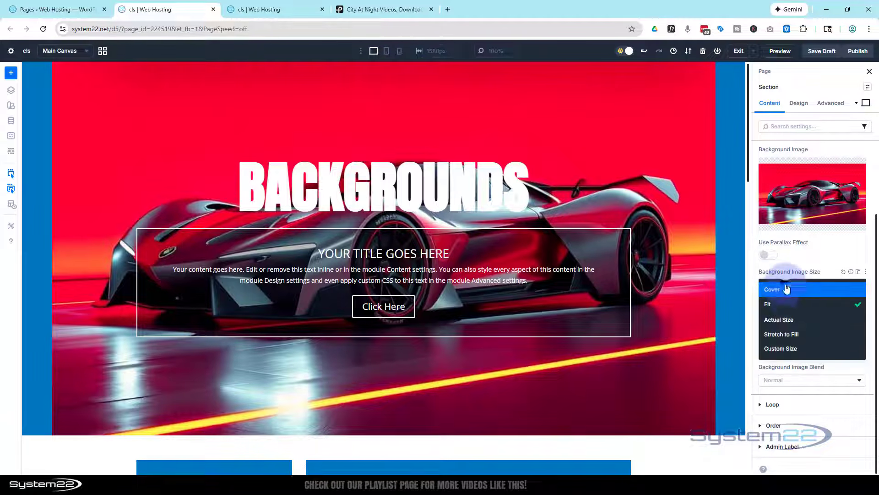
{"action": "left_click", "coordinate": [785, 323]}
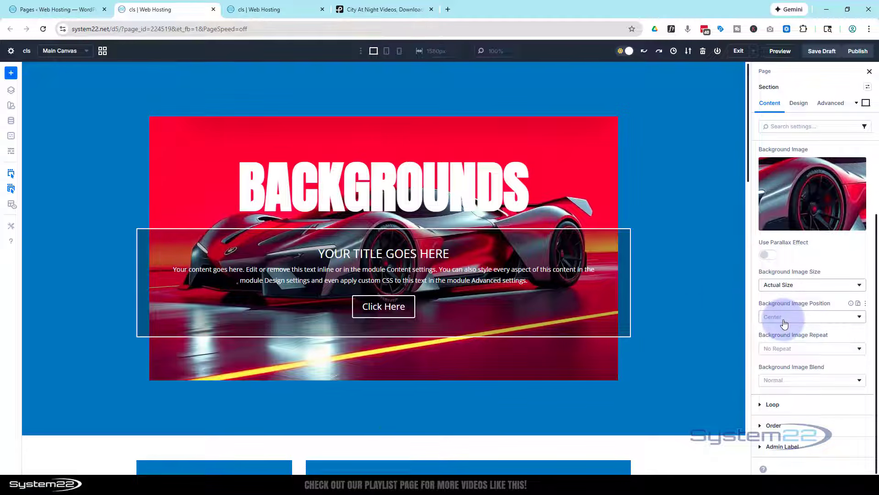
Try Stretch to Fill as the background image size and set the size back to Cover.
{"action": "left_click", "coordinate": [810, 288]}
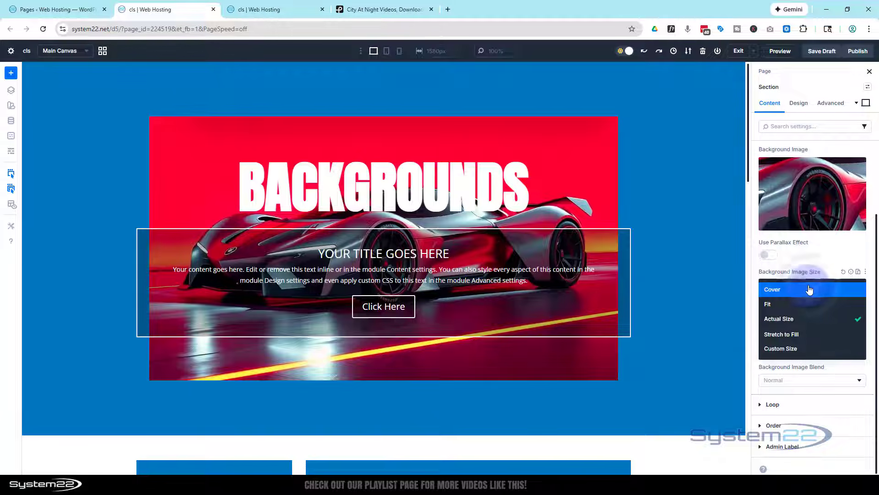
{"action": "left_click", "coordinate": [806, 330]}
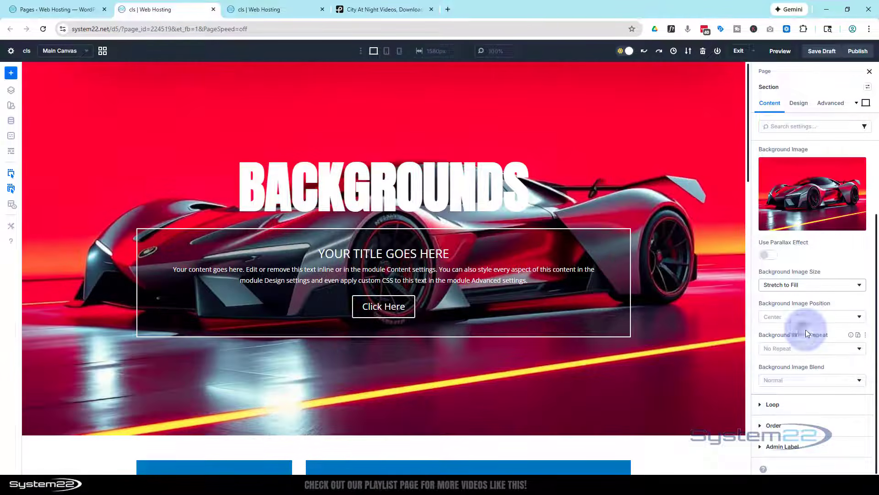
{"action": "left_click", "coordinate": [798, 287]}
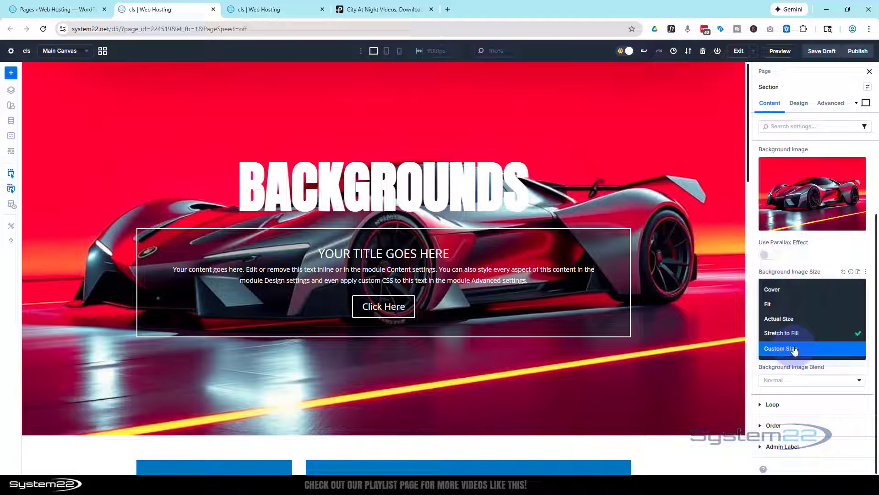
{"action": "left_click", "coordinate": [780, 290]}
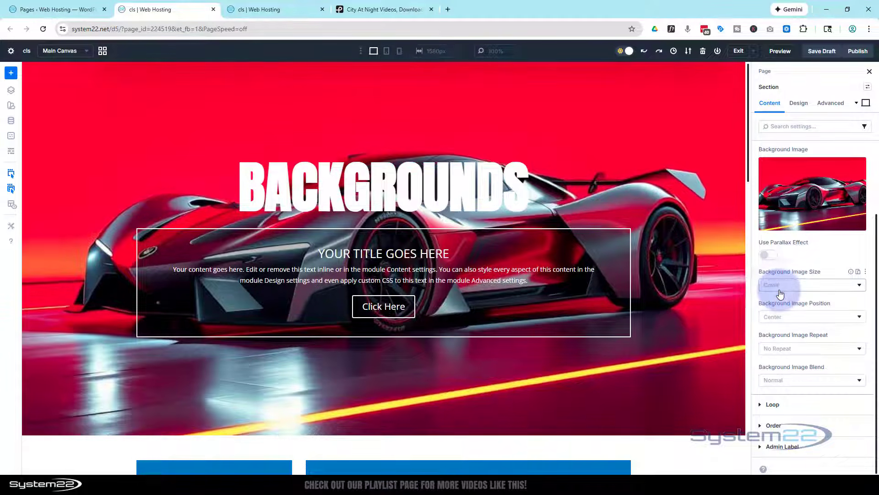
Review the available position and repeat options for the section's background image without changing them.
{"action": "left_click", "coordinate": [796, 319]}
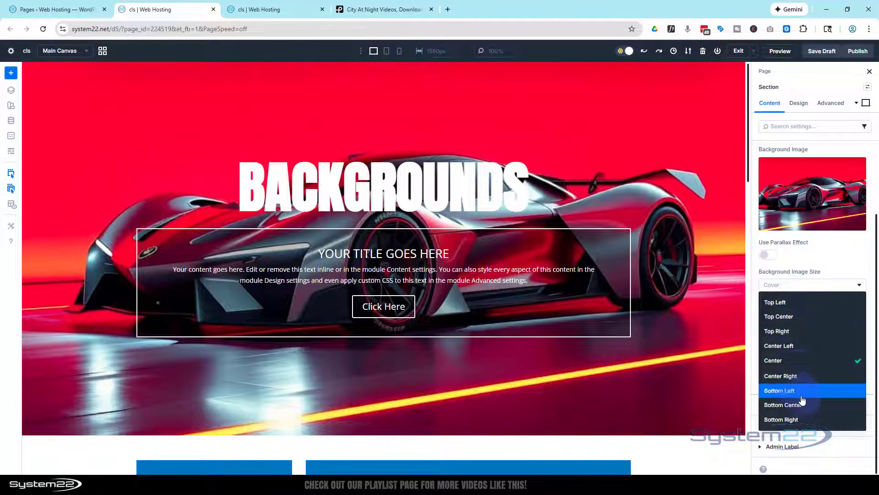
{"action": "left_click", "coordinate": [838, 265]}
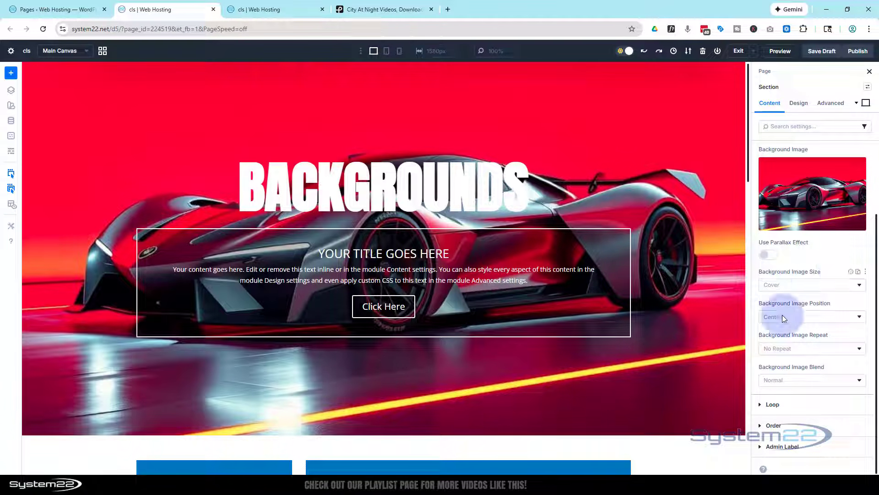
{"action": "left_click", "coordinate": [789, 349]}
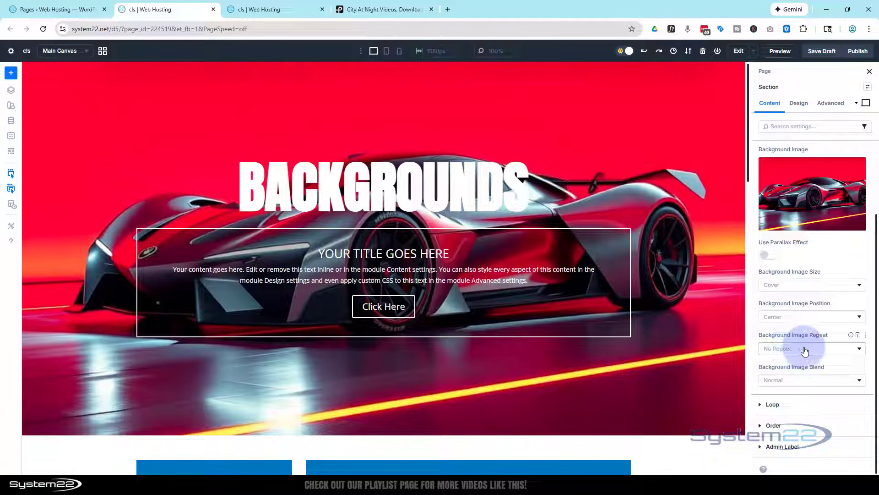
{"action": "left_click", "coordinate": [805, 349]}
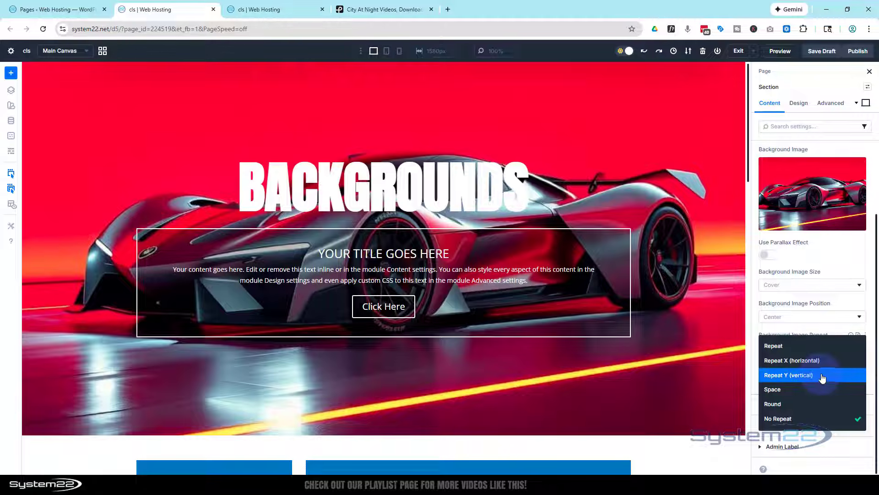
{"action": "left_click", "coordinate": [822, 330]}
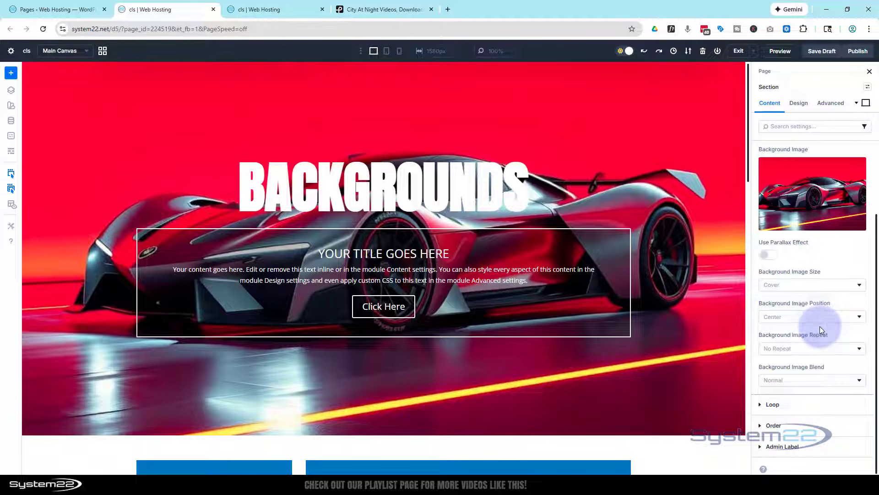
Set the section's background image to Actual Size and position it at Top Left.
{"action": "left_click", "coordinate": [795, 286]}
{"action": "left_click", "coordinate": [781, 318]}
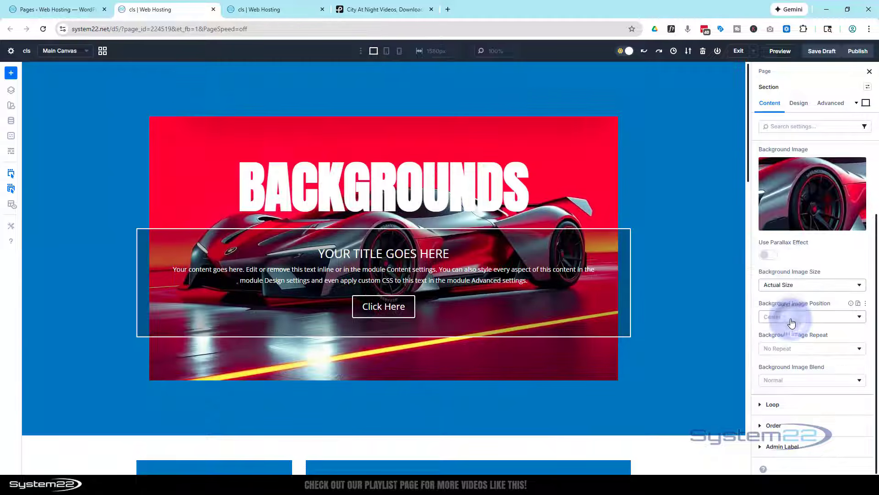
{"action": "left_click", "coordinate": [792, 318]}
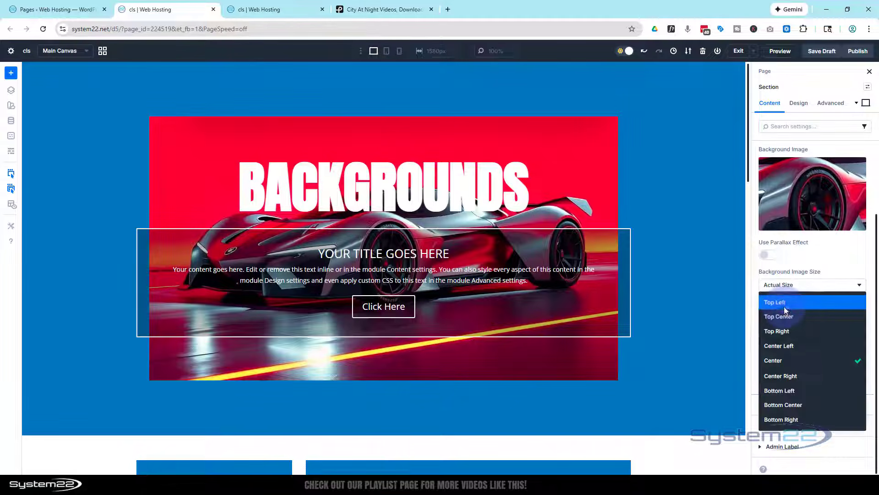
{"action": "left_click", "coordinate": [784, 307]}
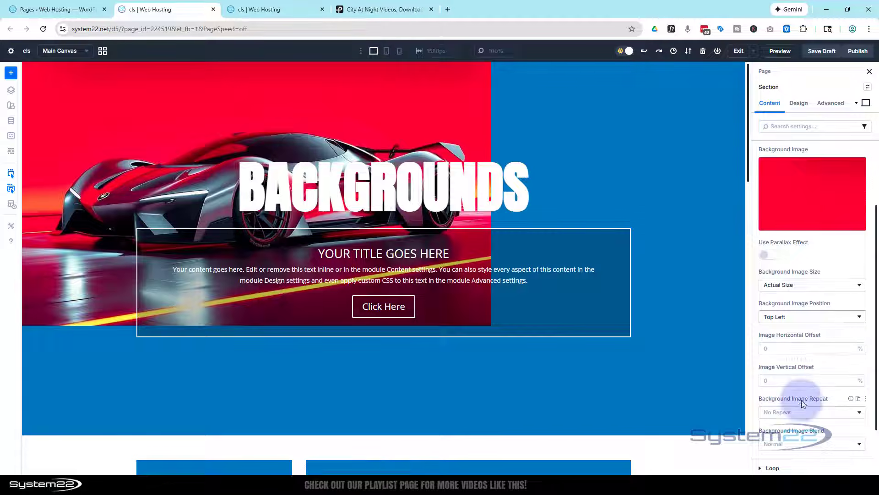
Try Repeat X (horizontal), Repeat Y (vertical) and Space for the section's background image, and set its repeat option to Repeat.
{"action": "left_click", "coordinate": [803, 414]}
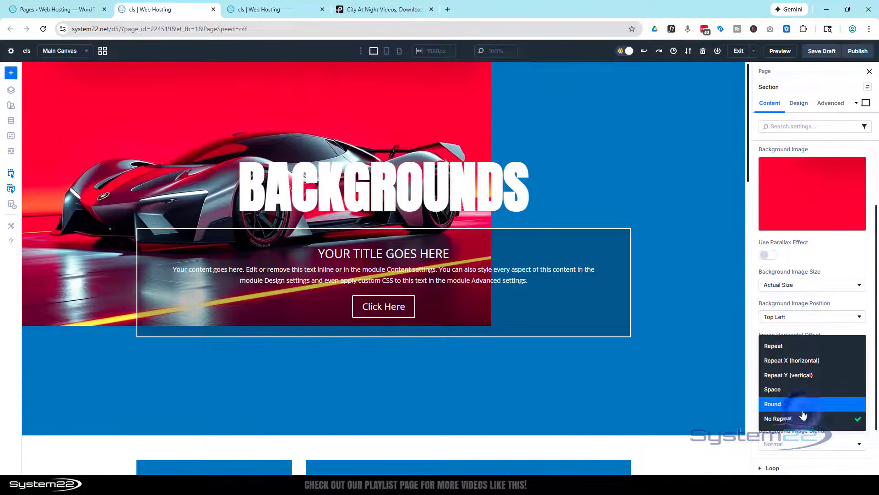
{"action": "left_click", "coordinate": [791, 361]}
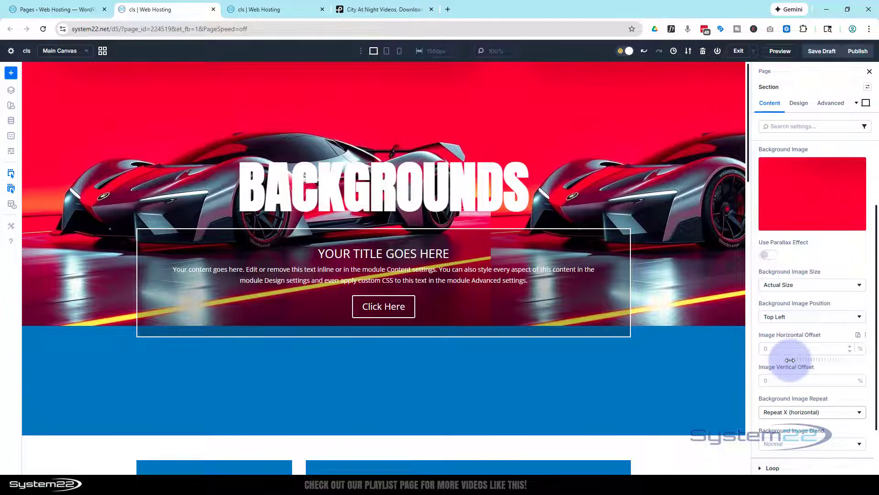
{"action": "left_click", "coordinate": [800, 412]}
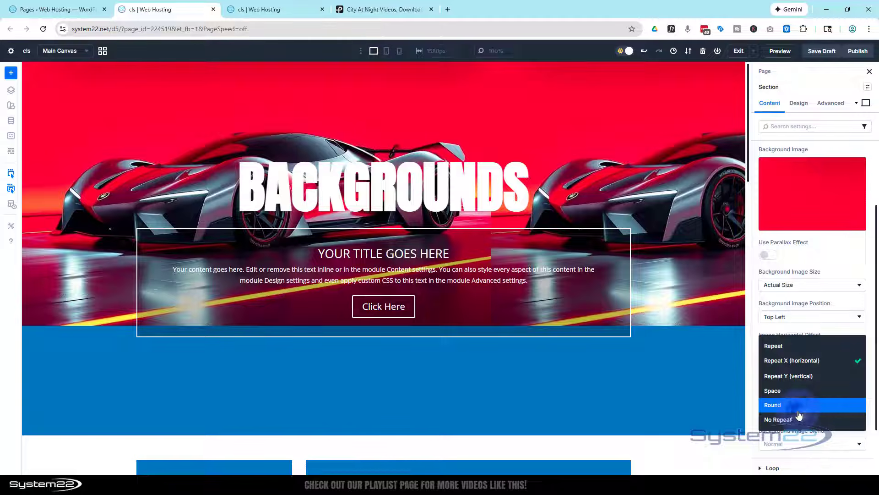
{"action": "left_click", "coordinate": [799, 380]}
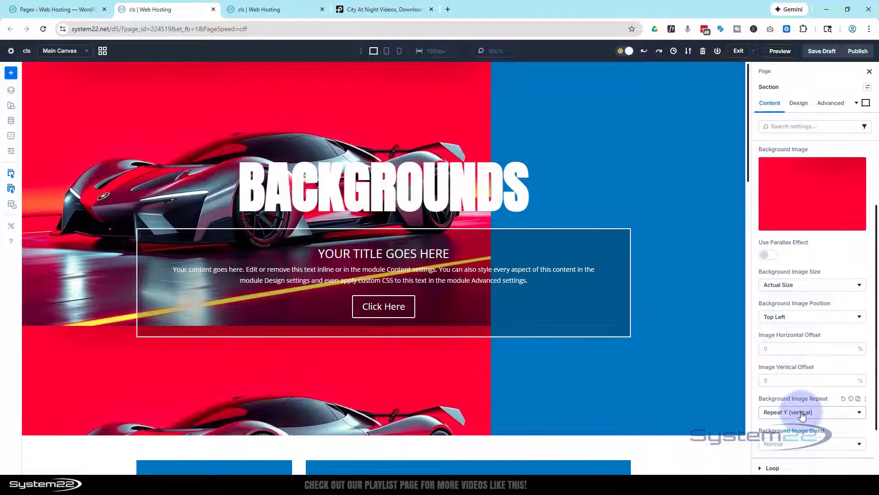
{"action": "left_click", "coordinate": [802, 414]}
{"action": "left_click", "coordinate": [800, 390]}
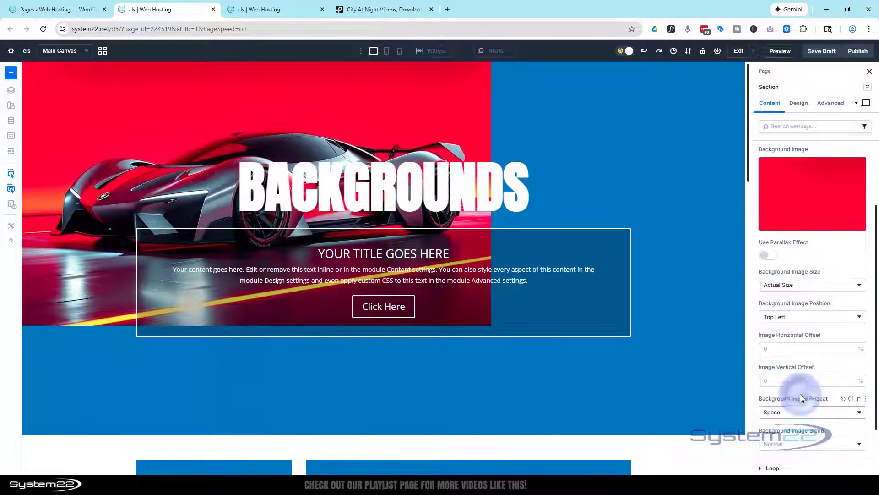
{"action": "left_click", "coordinate": [801, 412]}
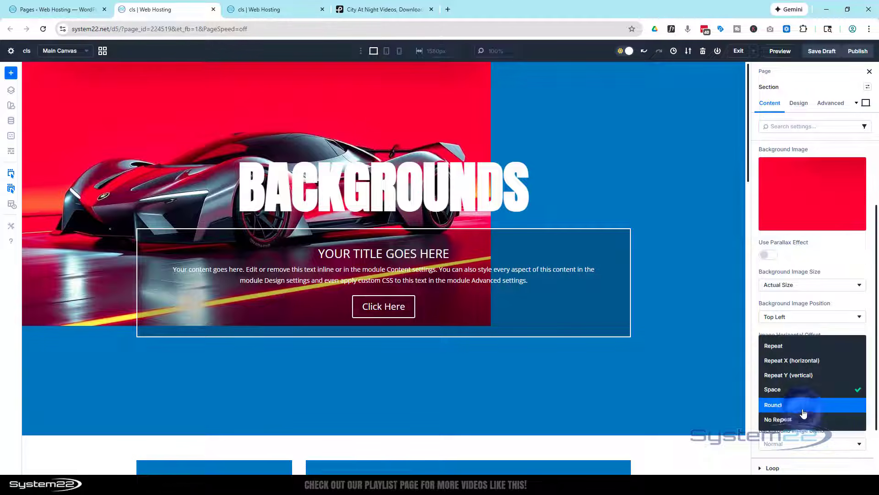
{"action": "left_click", "coordinate": [786, 348]}
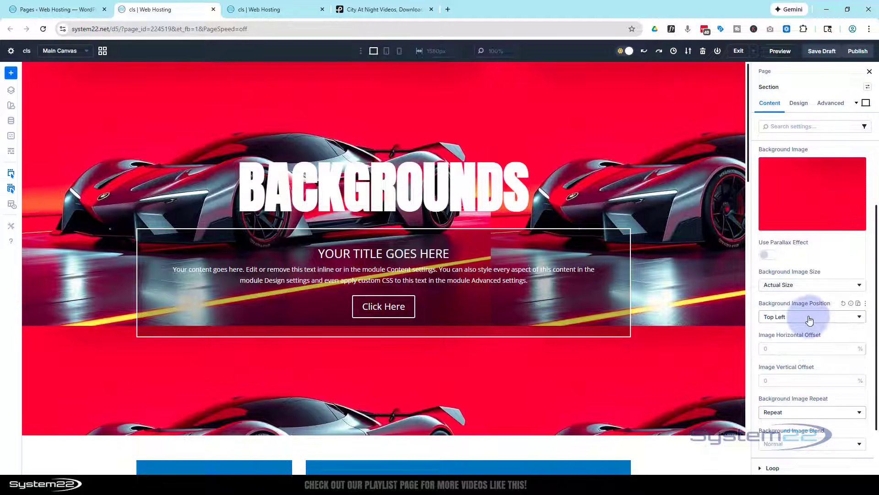
Set the section's background image position to Center and its size to Cover.
{"action": "left_click", "coordinate": [799, 316]}
{"action": "left_click", "coordinate": [801, 362]}
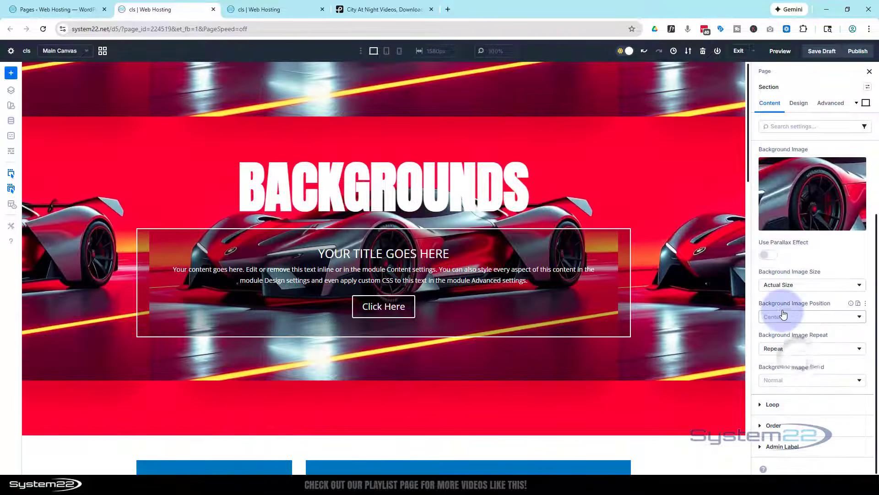
{"action": "left_click", "coordinate": [803, 286]}
{"action": "left_click", "coordinate": [804, 289]}
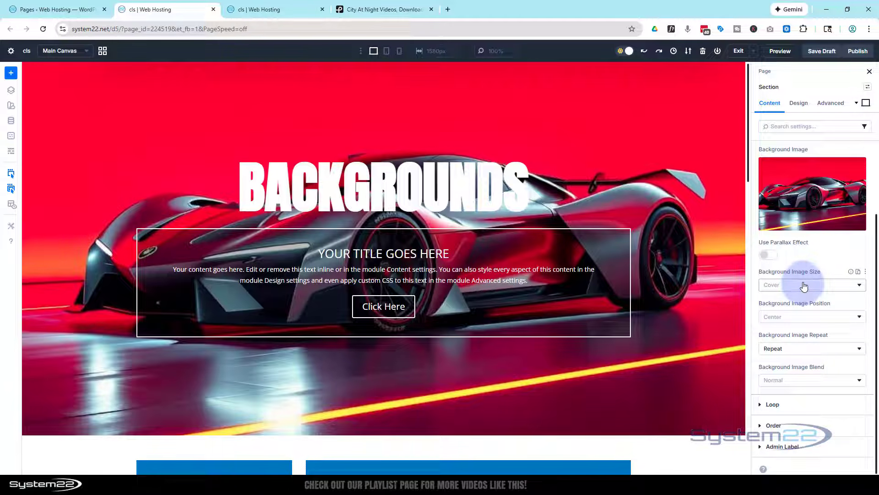
Remove the section's background image and open its background video settings.
{"action": "scroll", "coordinate": [804, 328], "scroll_direction": "up", "scroll_amount": 2}
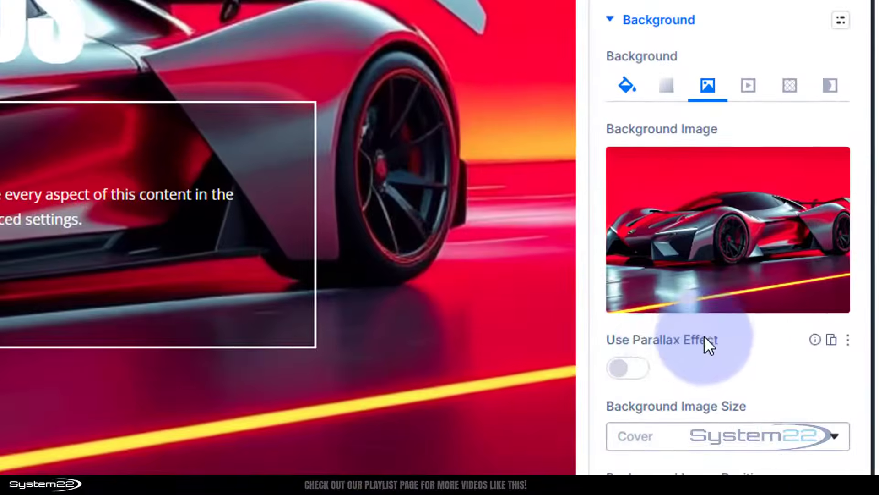
{"action": "mouse_move", "coordinate": [766, 177]}
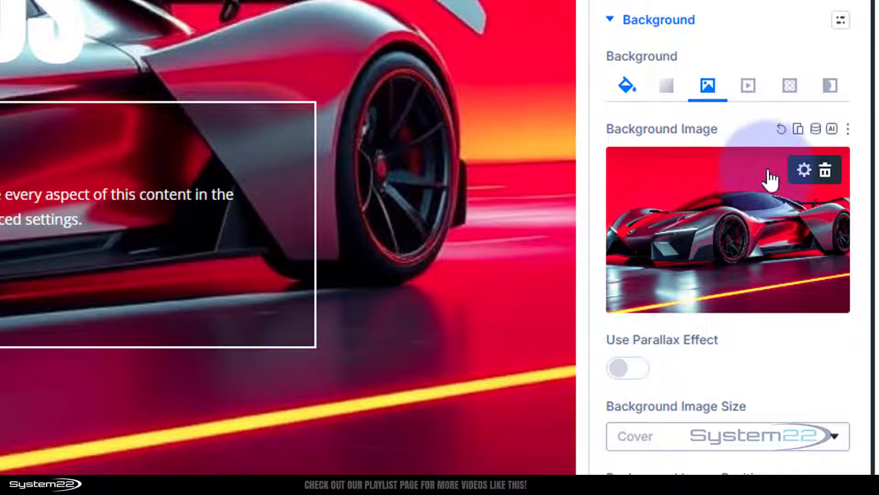
{"action": "left_click", "coordinate": [824, 172]}
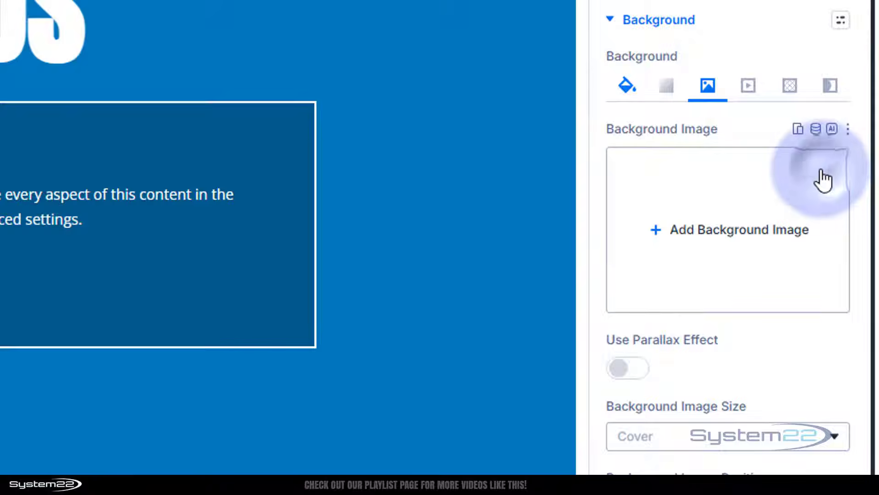
{"action": "left_click", "coordinate": [750, 87]}
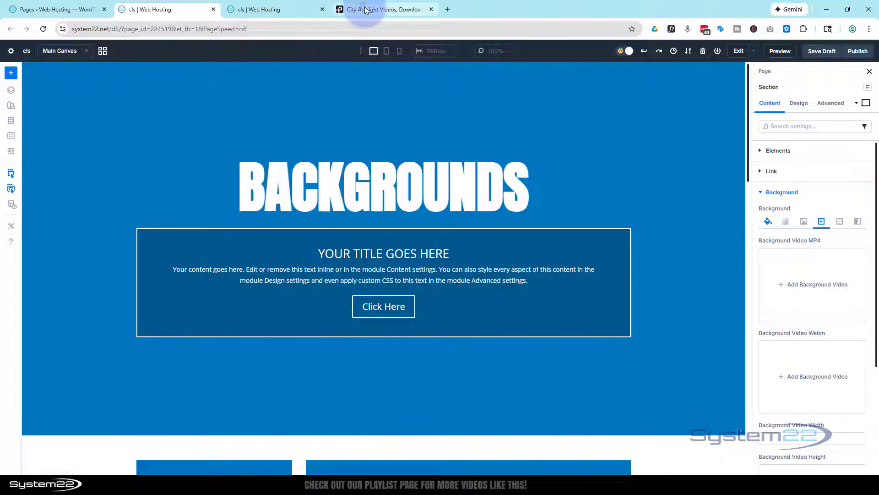
Switch to the Pexels city at night results and download the Traffic in City at Night video in HD 1280x720.
{"action": "left_click", "coordinate": [366, 10]}
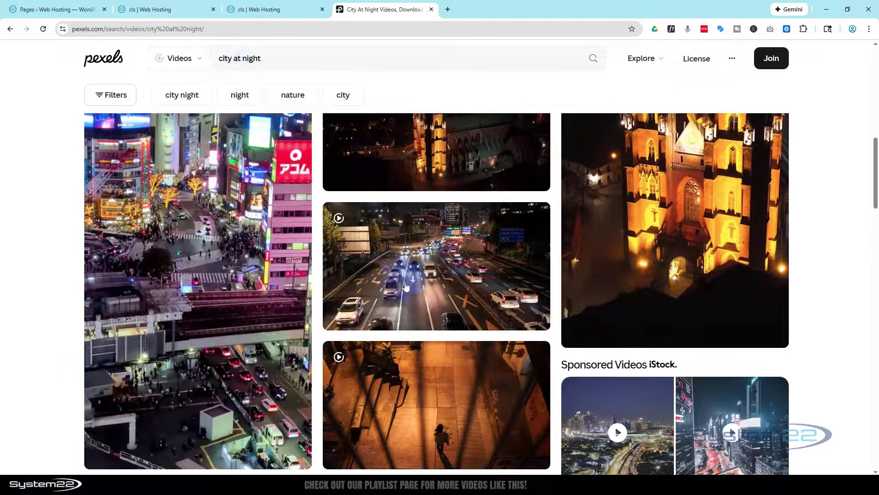
{"action": "mouse_move", "coordinate": [407, 286]}
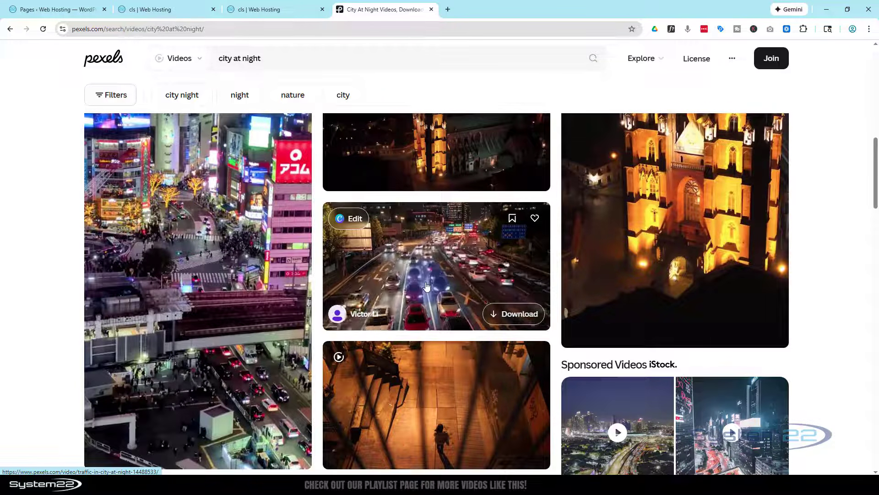
{"action": "left_click", "coordinate": [426, 286]}
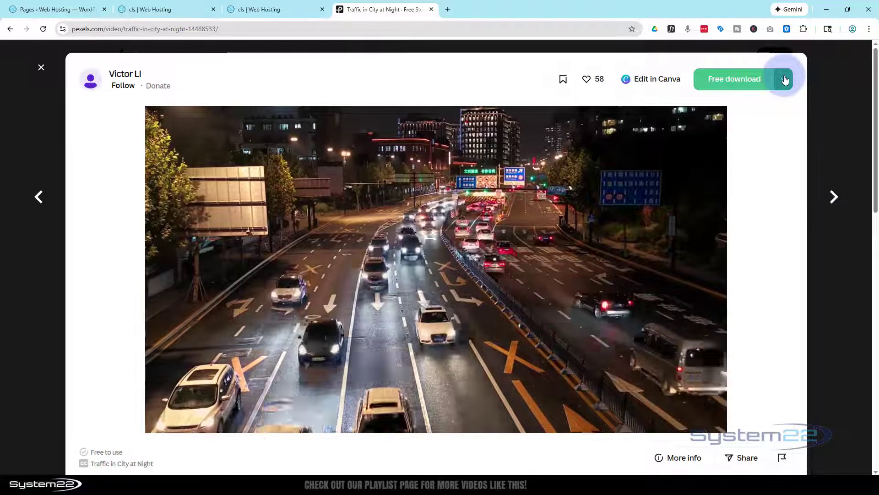
{"action": "left_click", "coordinate": [784, 80]}
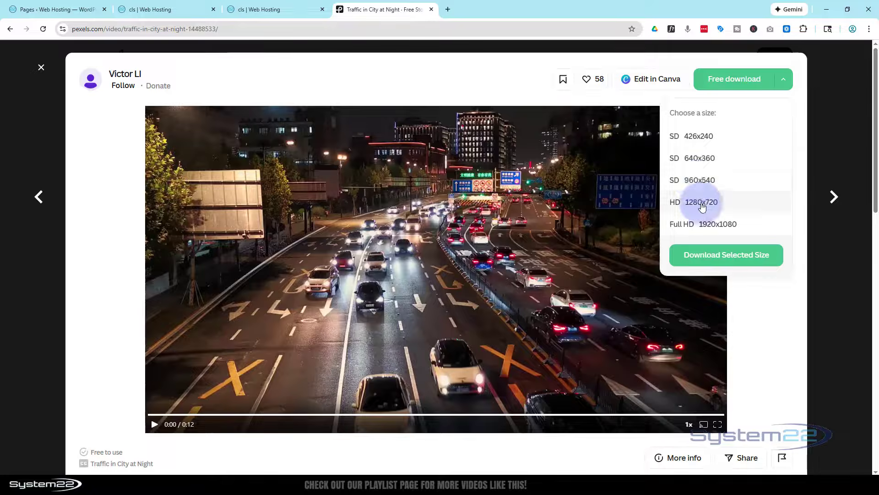
{"action": "left_click", "coordinate": [702, 208]}
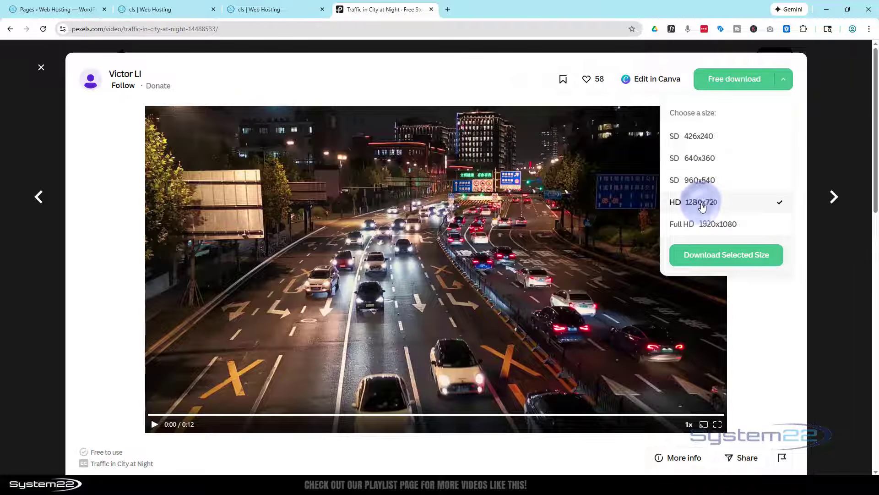
{"action": "left_click", "coordinate": [729, 260]}
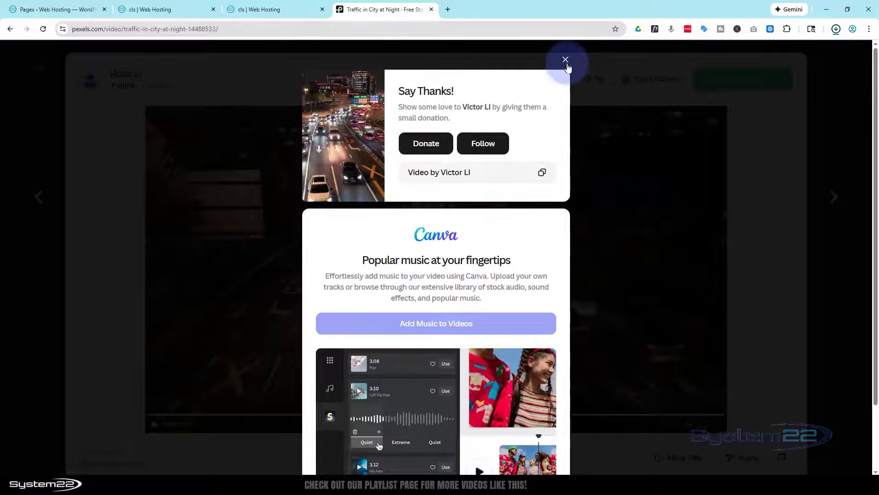
{"action": "left_click", "coordinate": [584, 63]}
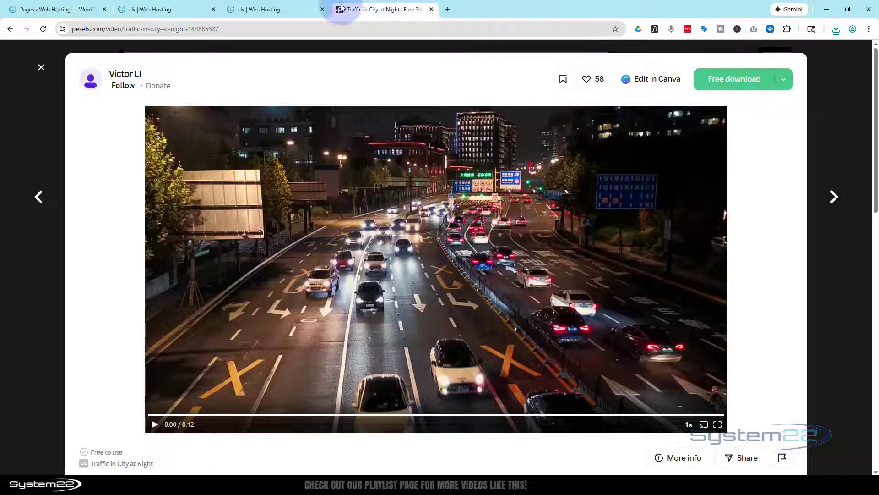
Return to the Divi builder, upload 14488533-hd_1280_720_25fps.mp4 and apply it as the section's MP4 background video.
{"action": "left_click", "coordinate": [260, 10]}
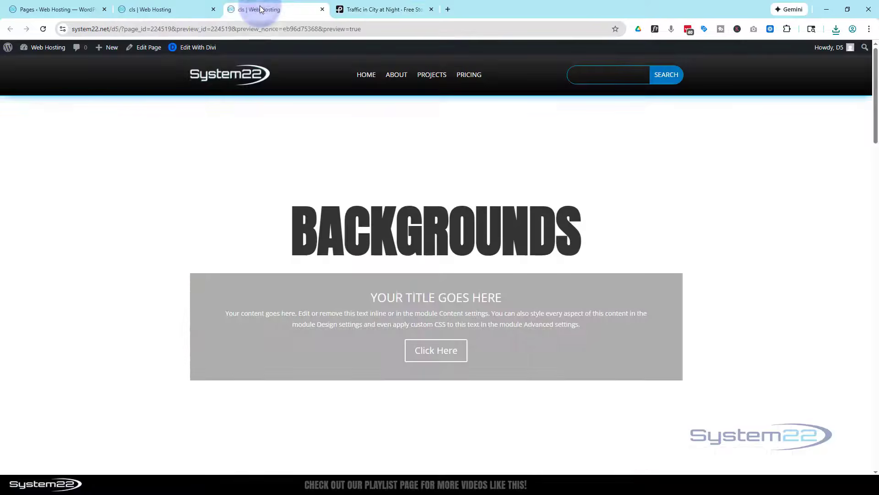
{"action": "left_click", "coordinate": [179, 10]}
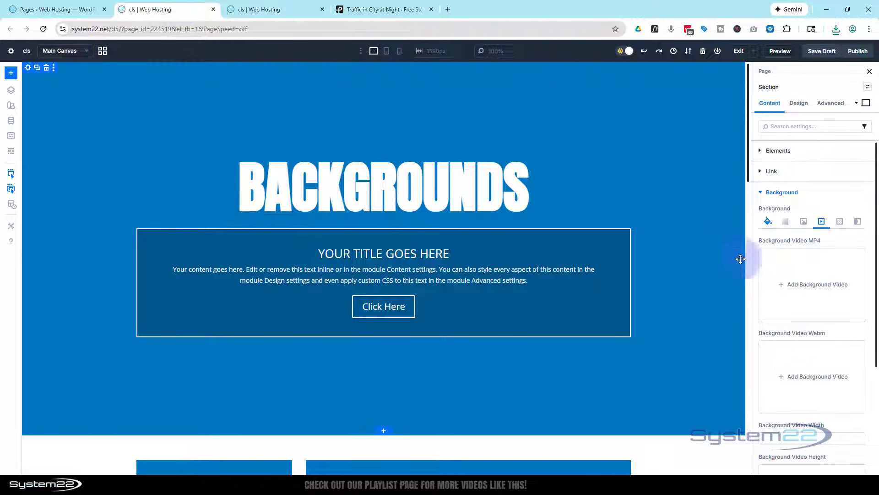
{"action": "left_click", "coordinate": [788, 290]}
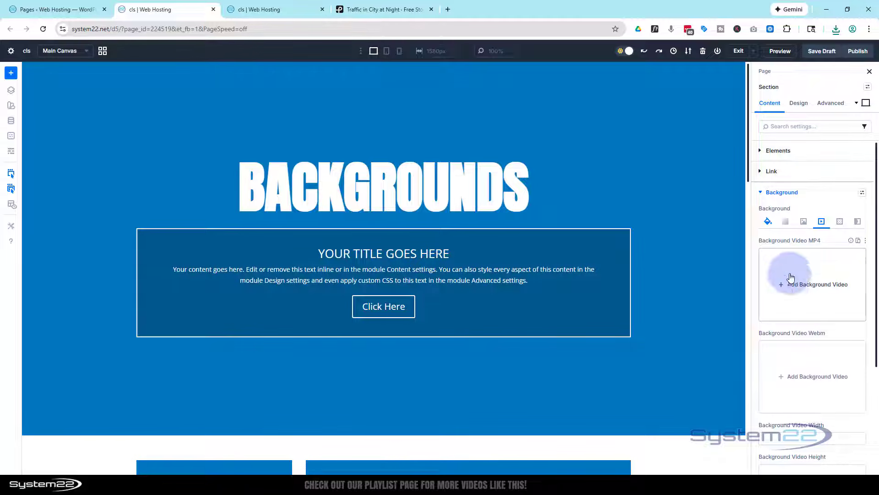
{"action": "left_click", "coordinate": [821, 283]}
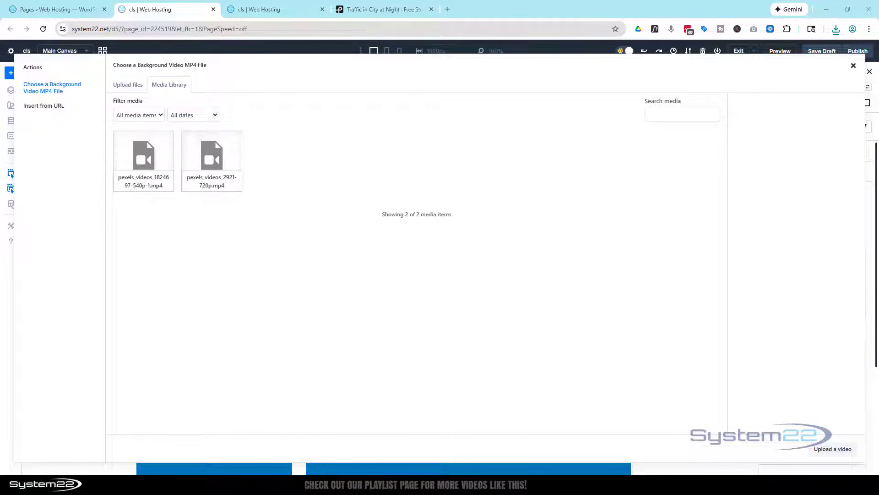
{"action": "left_click_drag", "start_coordinate": [2, 227], "coordinate": [322, 167]}
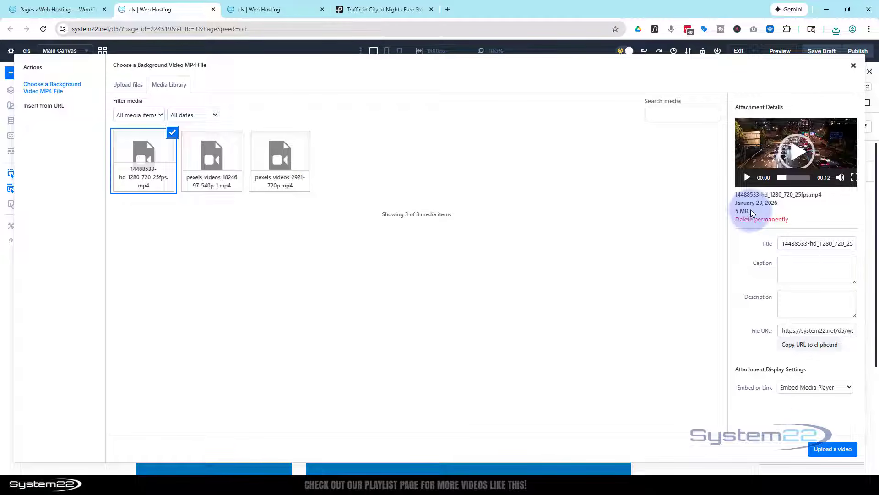
{"action": "left_click", "coordinate": [841, 454]}
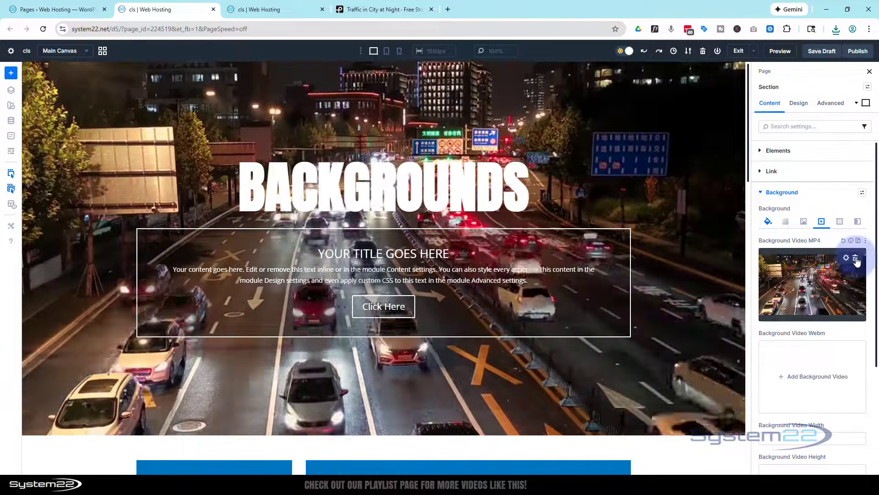
{"action": "left_click", "coordinate": [855, 258]}
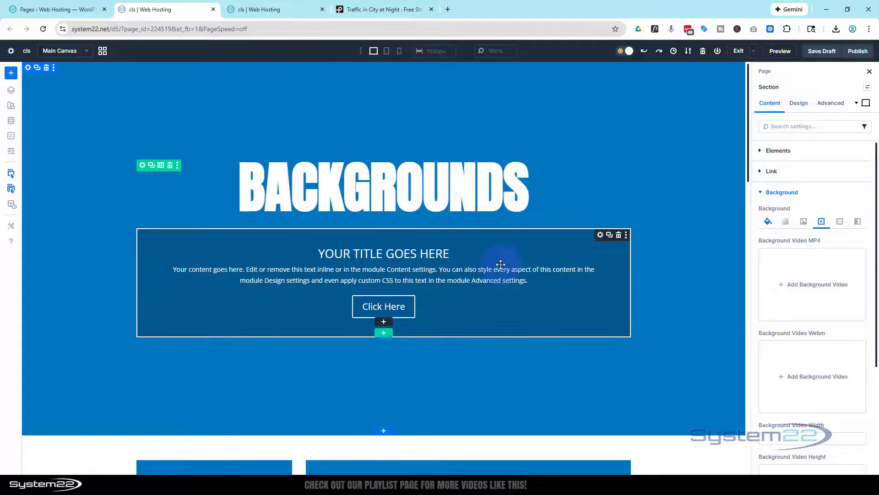
{"action": "left_click", "coordinate": [601, 235]}
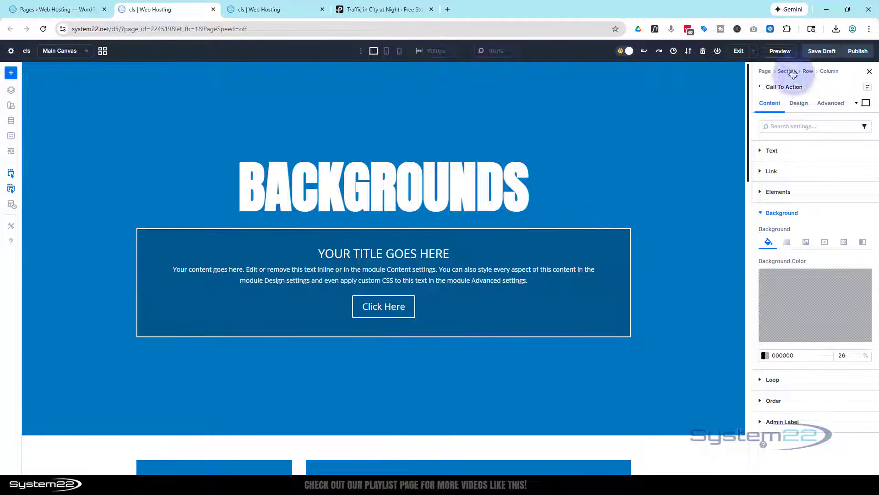
{"action": "left_click", "coordinate": [825, 245]}
{"action": "left_click", "coordinate": [814, 302]}
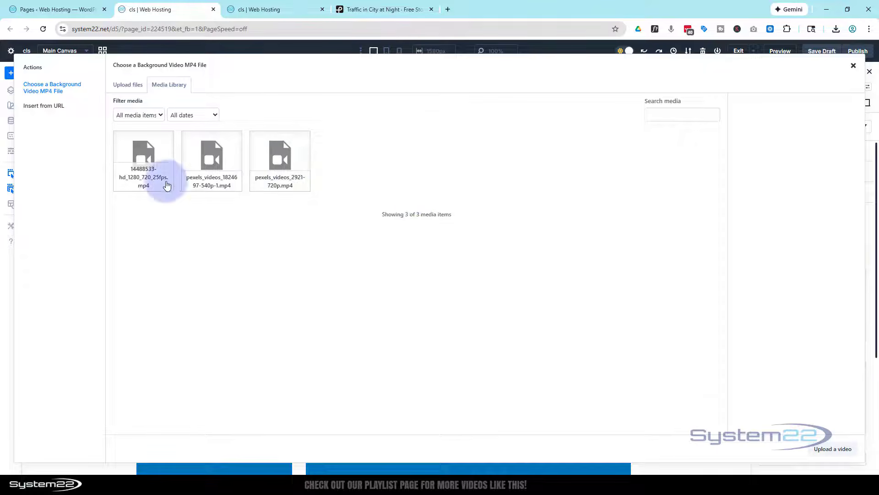
{"action": "left_click", "coordinate": [147, 157]}
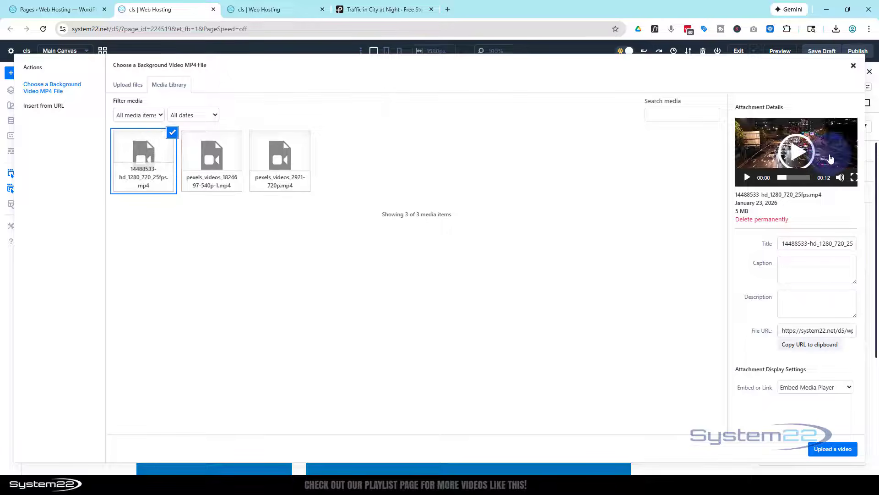
{"action": "left_click", "coordinate": [228, 161]}
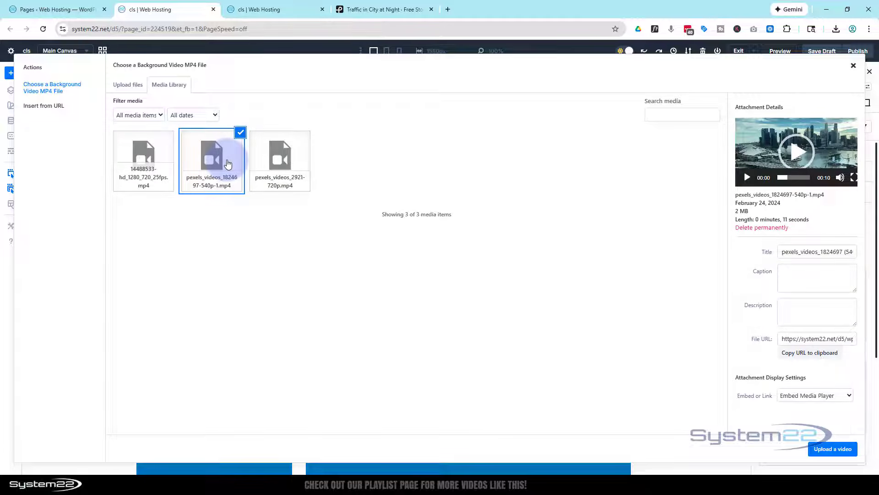
{"action": "left_click", "coordinate": [833, 449]}
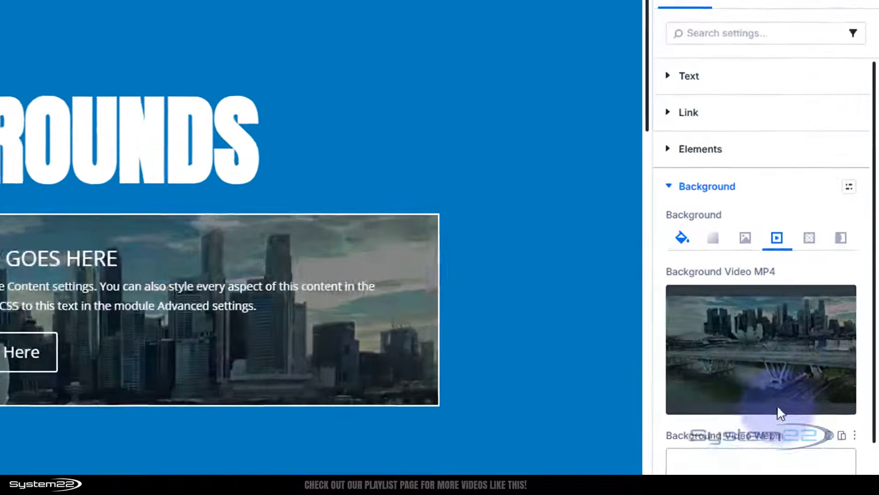
Remove the Call To Action module's background video and add a Polka Dots background pattern to the section.
{"action": "mouse_move", "coordinate": [846, 290]}
{"action": "left_click", "coordinate": [835, 304]}
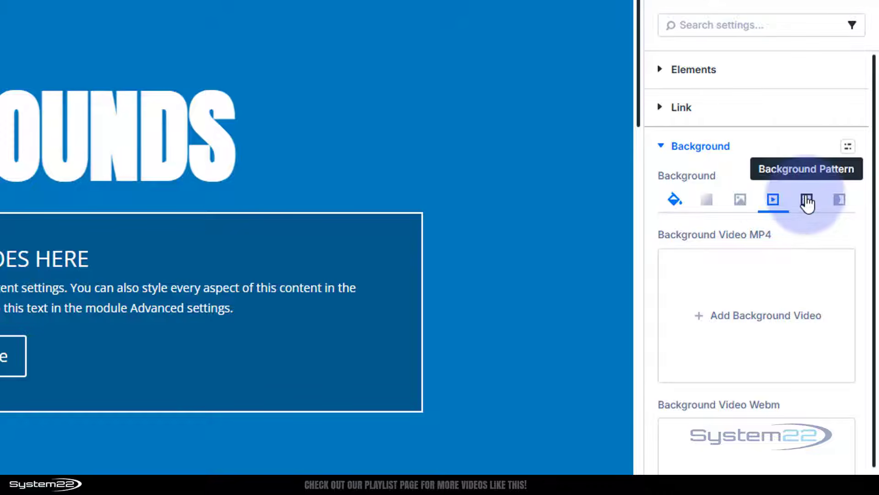
{"action": "left_click", "coordinate": [807, 202]}
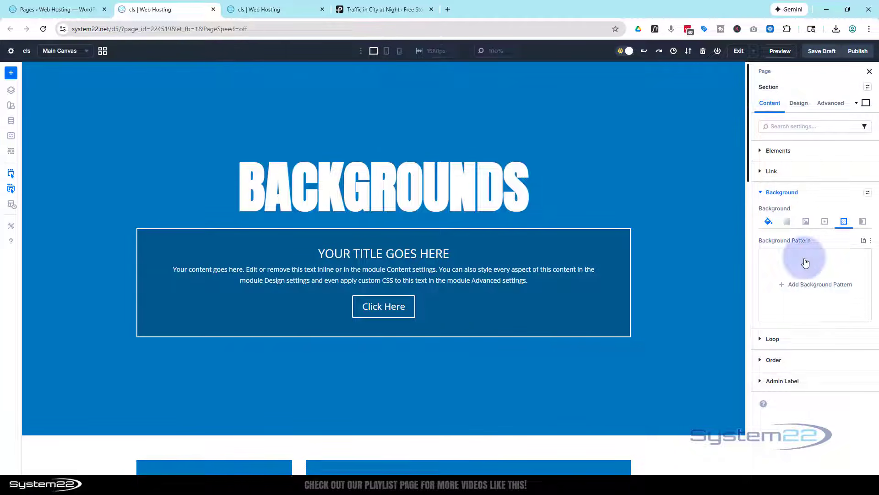
{"action": "left_click", "coordinate": [802, 285]}
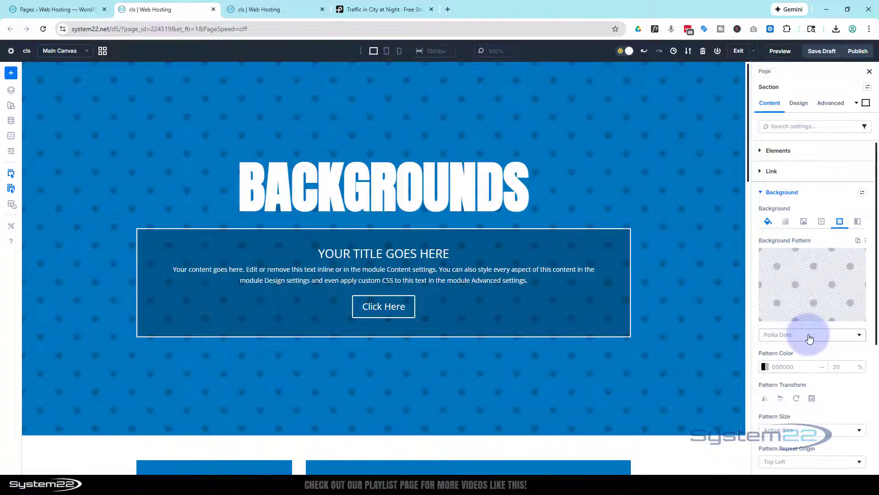
Change the section's background pattern to Ogees and set its colour to white FFFFFF at 81% opacity.
{"action": "left_click", "coordinate": [805, 284]}
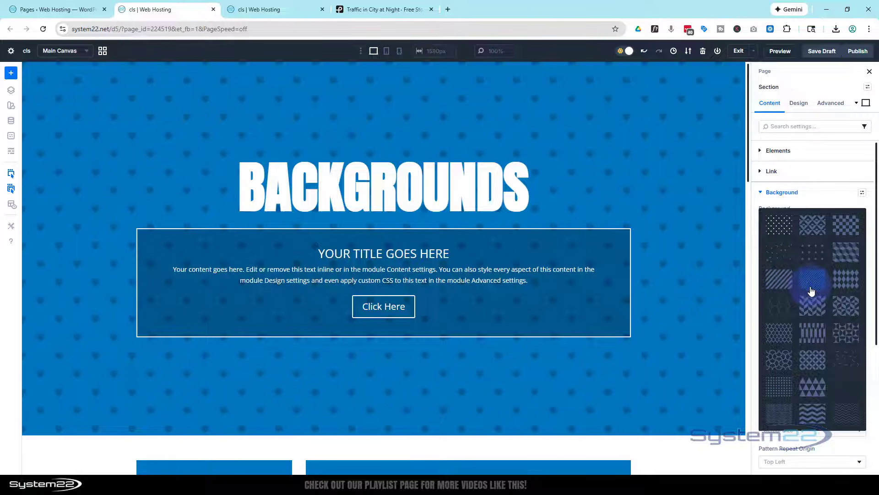
{"action": "left_click", "coordinate": [784, 339]}
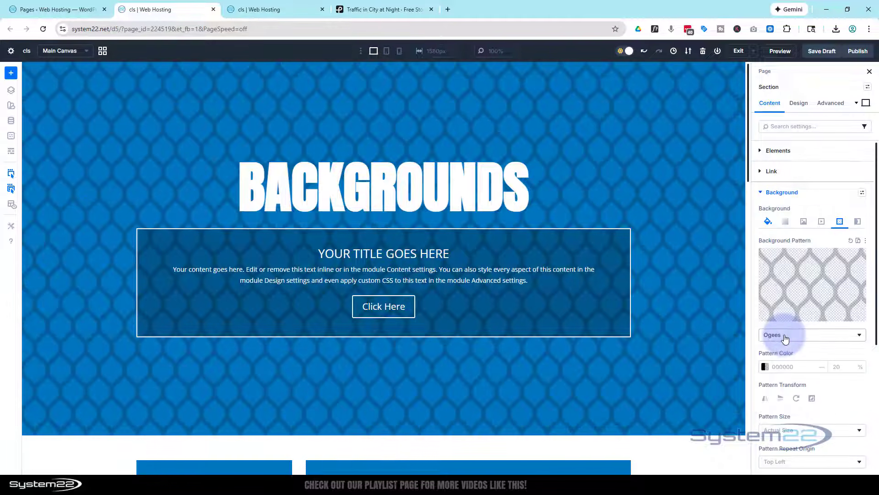
{"action": "scroll", "coordinate": [776, 327], "scroll_direction": "down", "scroll_amount": 1}
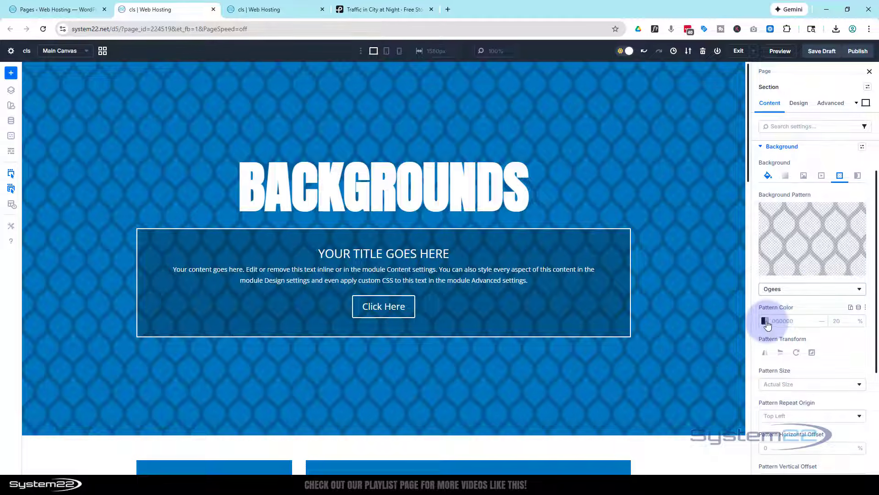
{"action": "left_click", "coordinate": [766, 322]}
{"action": "left_click_drag", "start_coordinate": [665, 300], "coordinate": [609, 237]}
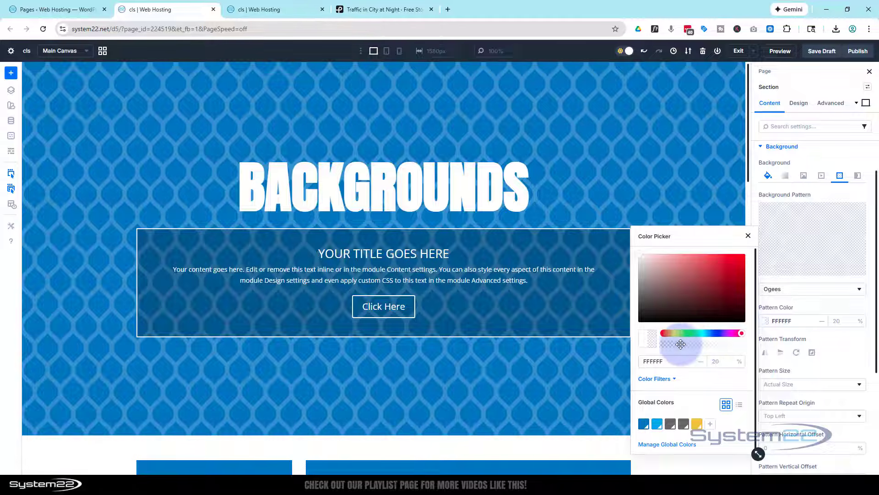
{"action": "left_click_drag", "start_coordinate": [681, 344], "coordinate": [841, 345]}
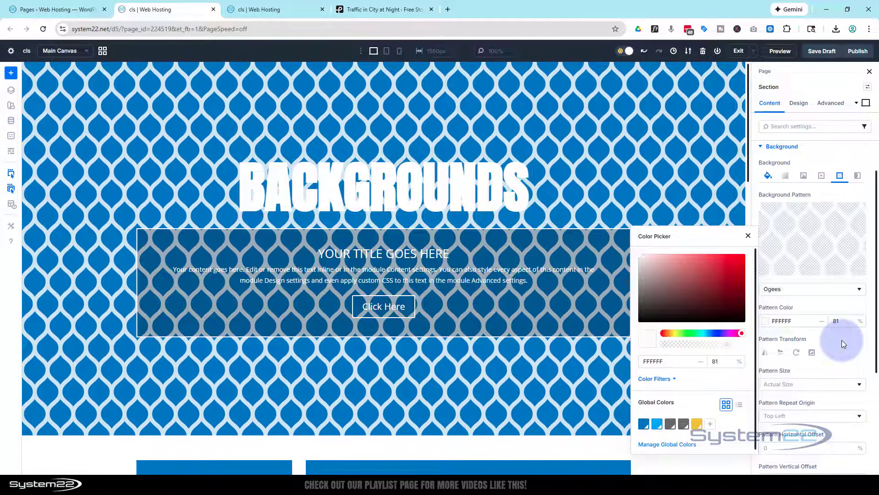
{"action": "left_click", "coordinate": [842, 340]}
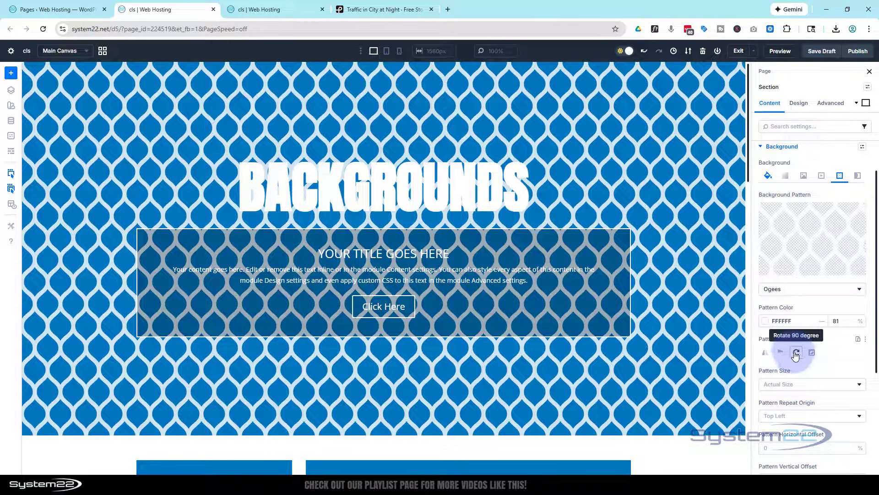
Set the section's background pattern to a custom size with a width of 10 px.
{"action": "scroll", "coordinate": [842, 356], "scroll_direction": "down", "scroll_amount": 1}
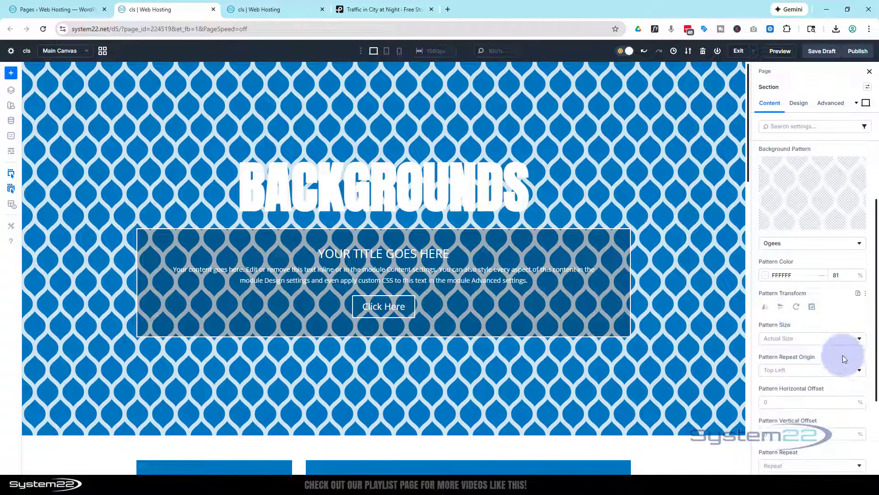
{"action": "left_click", "coordinate": [811, 342]}
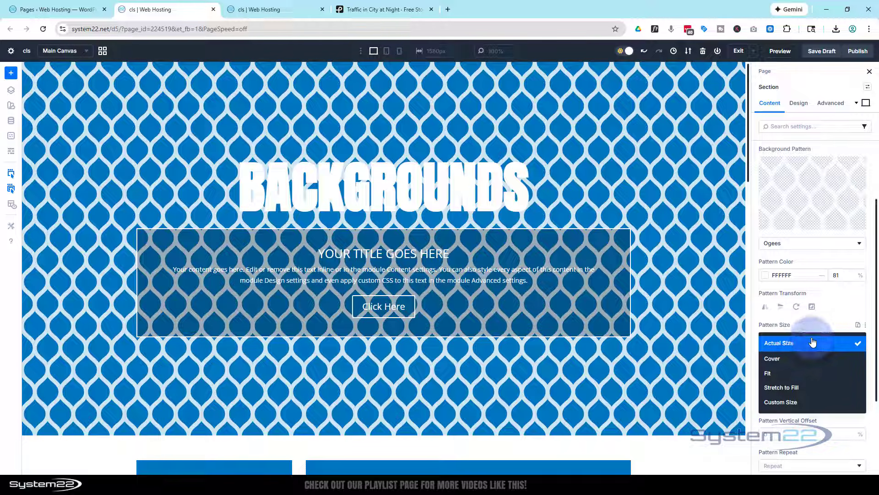
{"action": "left_click", "coordinate": [797, 402]}
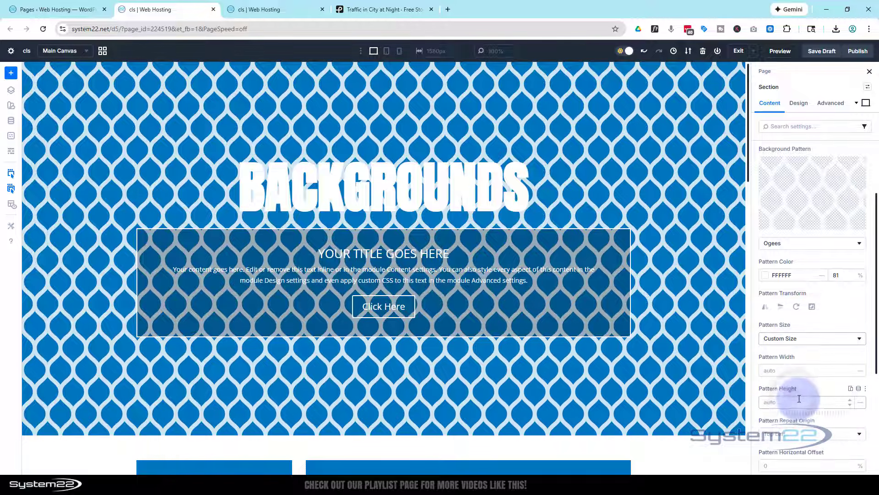
{"action": "left_click", "coordinate": [798, 371]}
{"action": "type", "text": "3"}
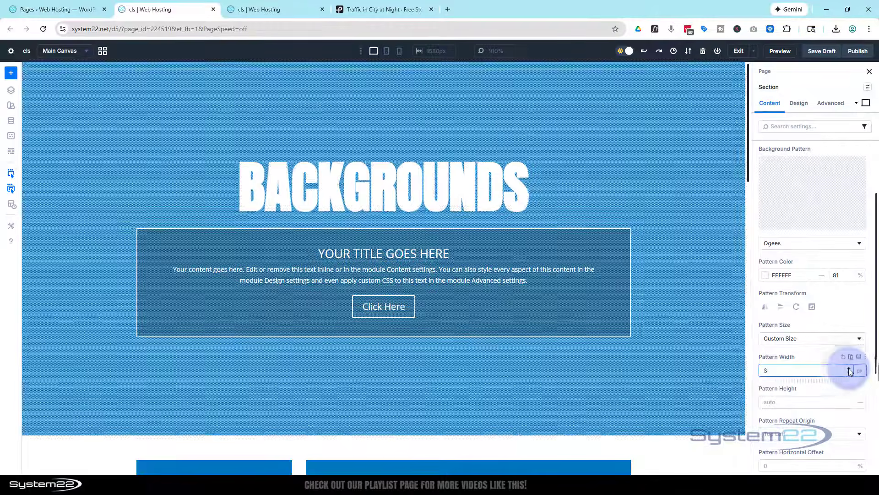
{"action": "left_click", "coordinate": [850, 369]}
{"action": "left_click", "coordinate": [850, 369]}
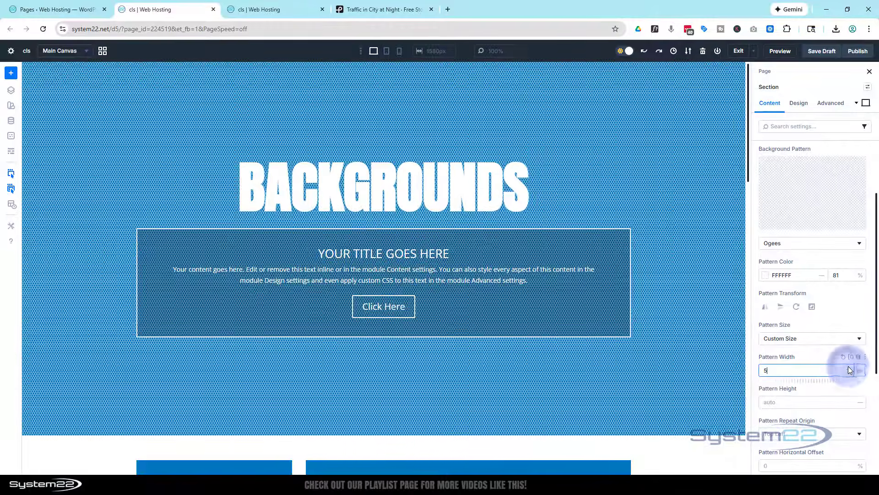
{"action": "left_click", "coordinate": [849, 369]}
{"action": "left_click", "coordinate": [849, 369]}
{"action": "left_click", "coordinate": [850, 369]}
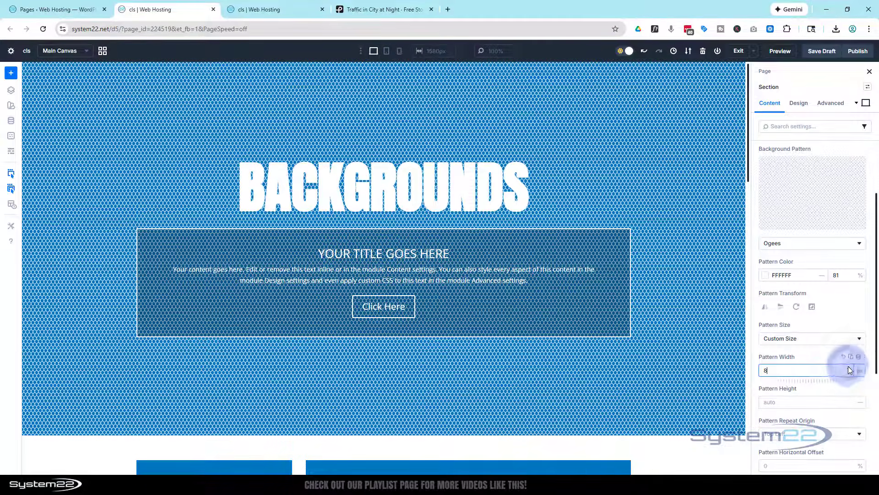
{"action": "left_click", "coordinate": [850, 370]}
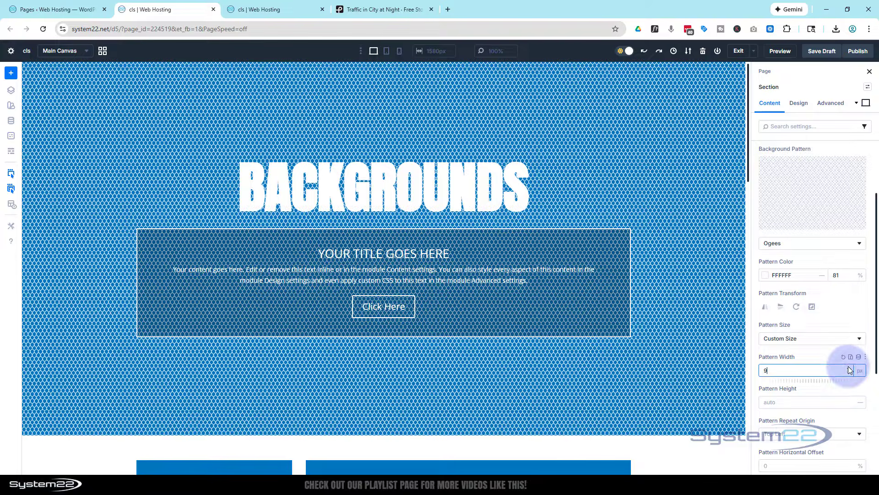
{"action": "left_click", "coordinate": [850, 370]}
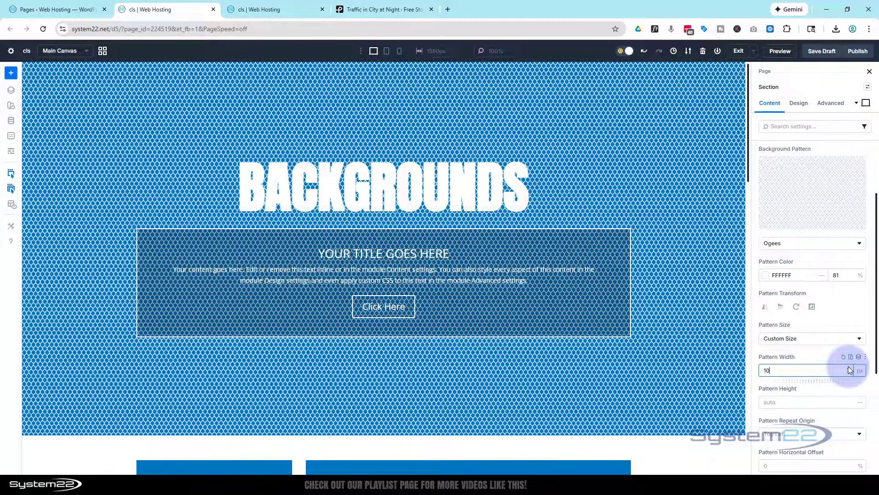
Add the dark sports car image with glowing blue wheels from the media library as the section's background image.
{"action": "scroll", "coordinate": [839, 362], "scroll_direction": "up", "scroll_amount": 2}
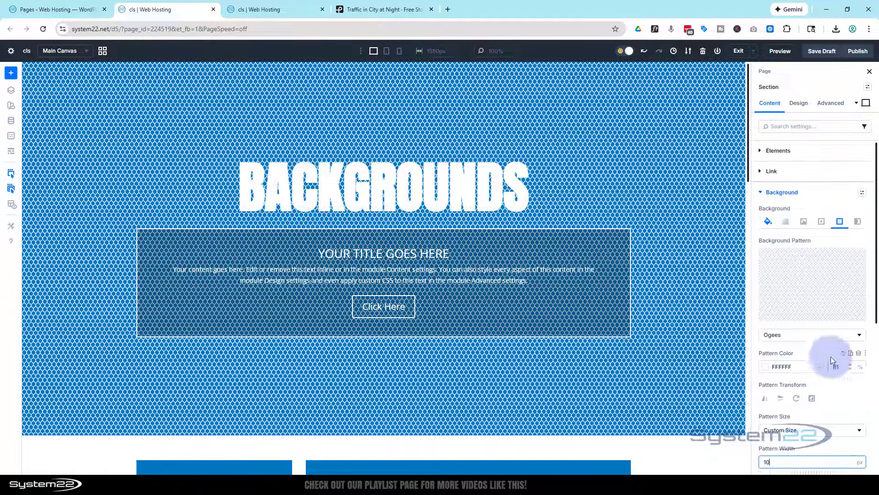
{"action": "left_click", "coordinate": [802, 223]}
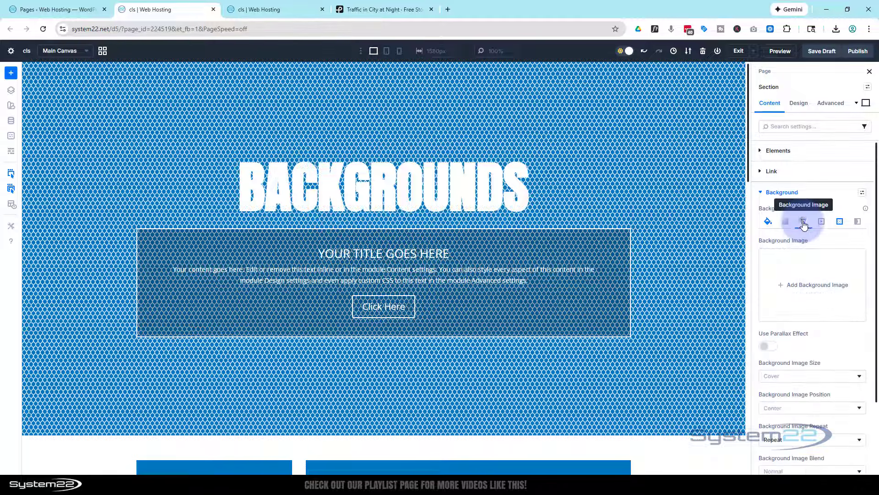
{"action": "left_click", "coordinate": [796, 280]}
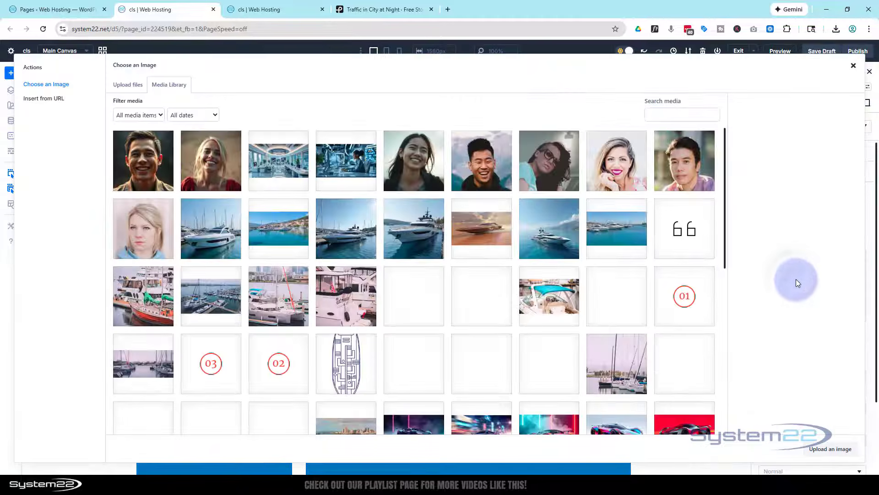
{"action": "scroll", "coordinate": [563, 275], "scroll_direction": "down", "scroll_amount": 5}
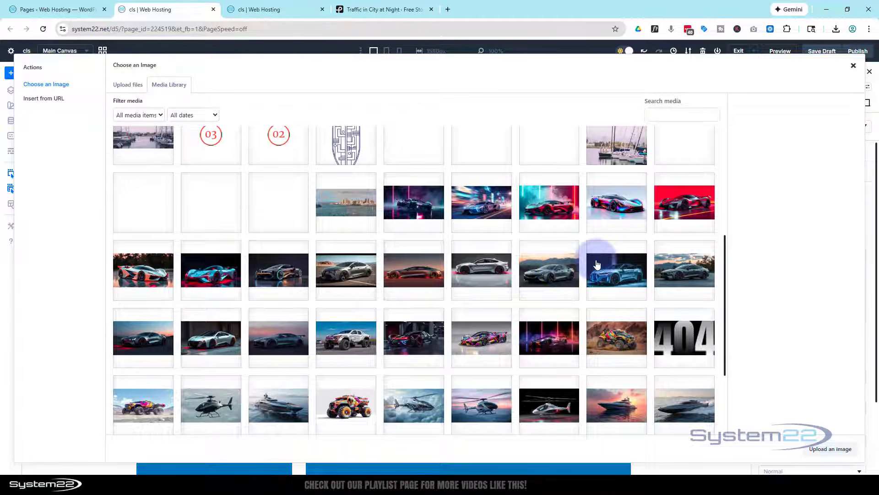
{"action": "left_click", "coordinate": [282, 265]}
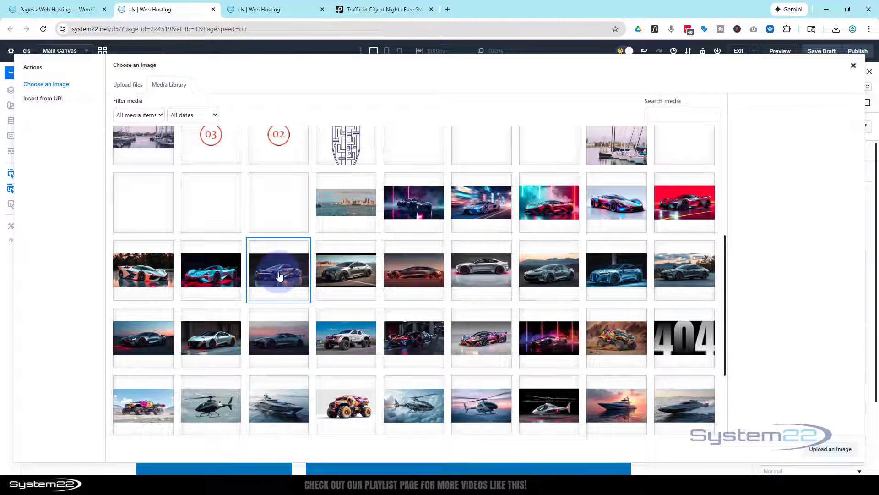
{"action": "left_click", "coordinate": [825, 451]}
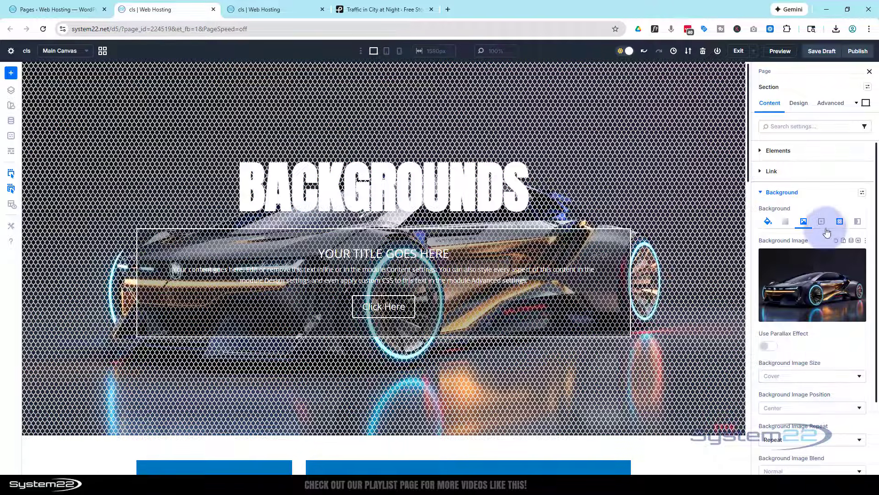
Reduce the opacity of the section's white background pattern to 21%.
{"action": "left_click", "coordinate": [840, 221]}
{"action": "scroll", "coordinate": [823, 309], "scroll_direction": "down", "scroll_amount": 2}
{"action": "scroll", "coordinate": [823, 309], "scroll_direction": "down", "scroll_amount": 1}
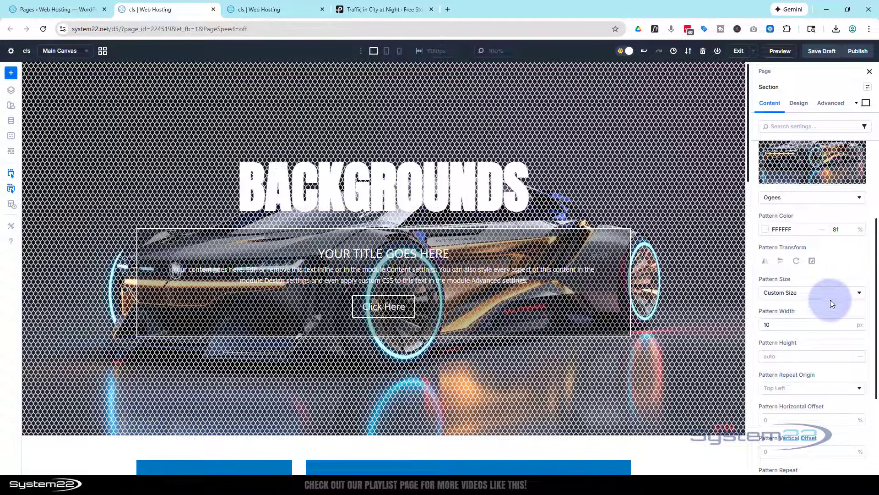
{"action": "left_click", "coordinate": [765, 229]}
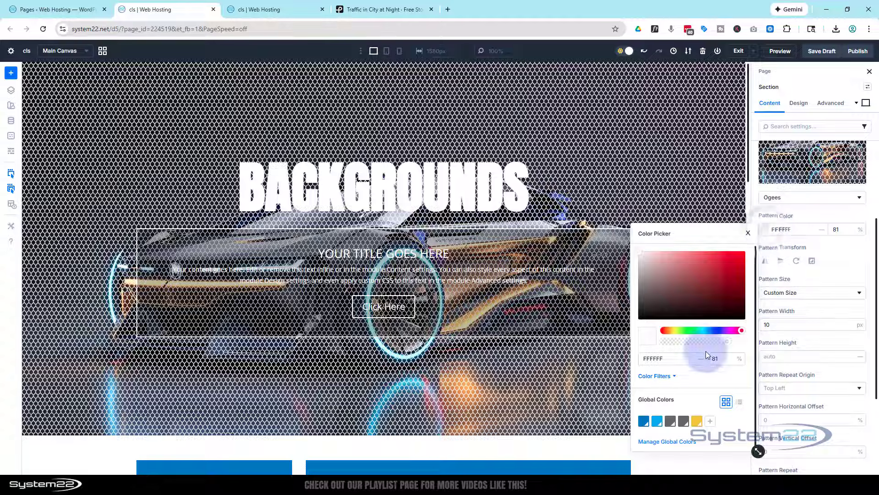
{"action": "left_click_drag", "start_coordinate": [713, 340], "coordinate": [682, 344]}
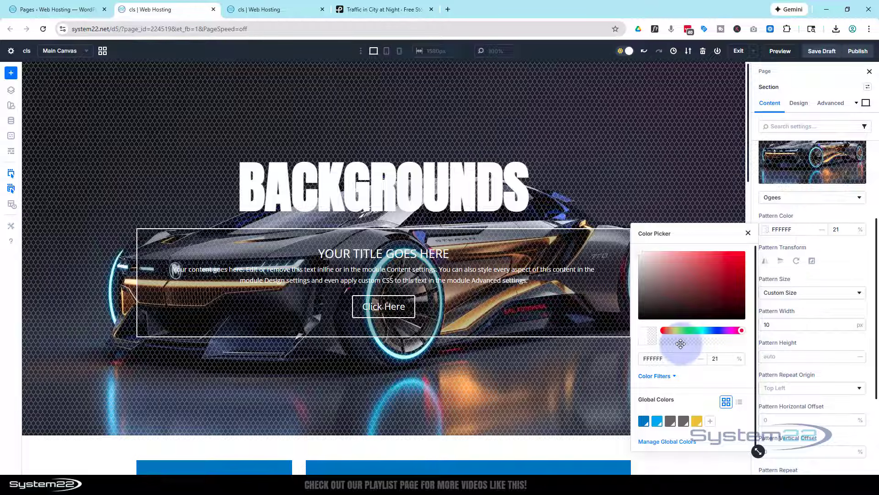
{"action": "left_click", "coordinate": [847, 274]}
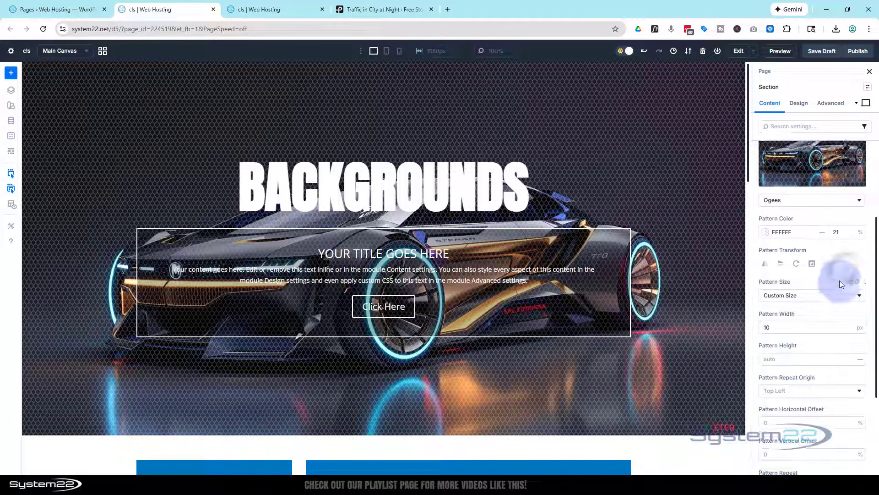
Switch the section's background pattern to Pinwheel.
{"action": "scroll", "coordinate": [840, 280], "scroll_direction": "up", "scroll_amount": 2}
{"action": "left_click", "coordinate": [827, 257]}
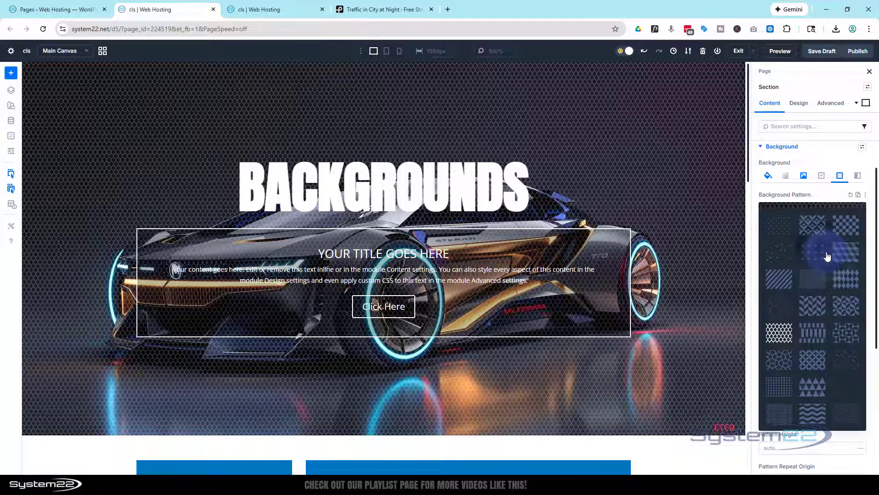
{"action": "left_click", "coordinate": [841, 335]}
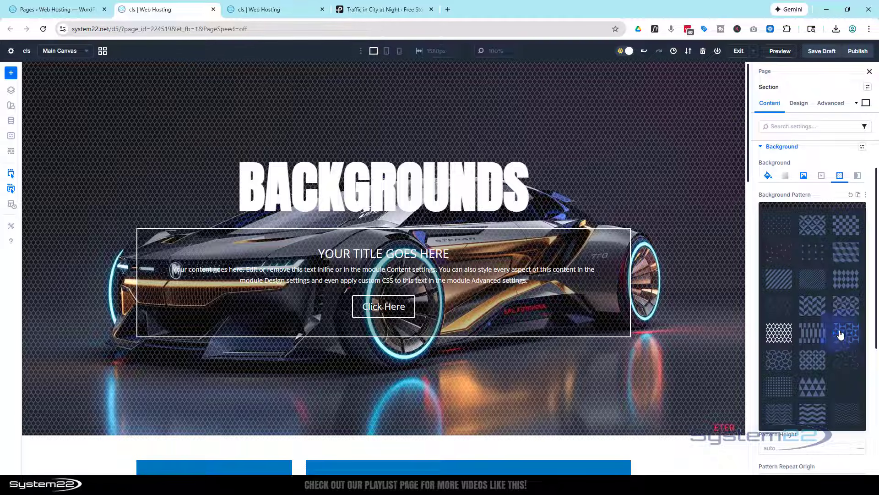
{"action": "left_click", "coordinate": [844, 339]}
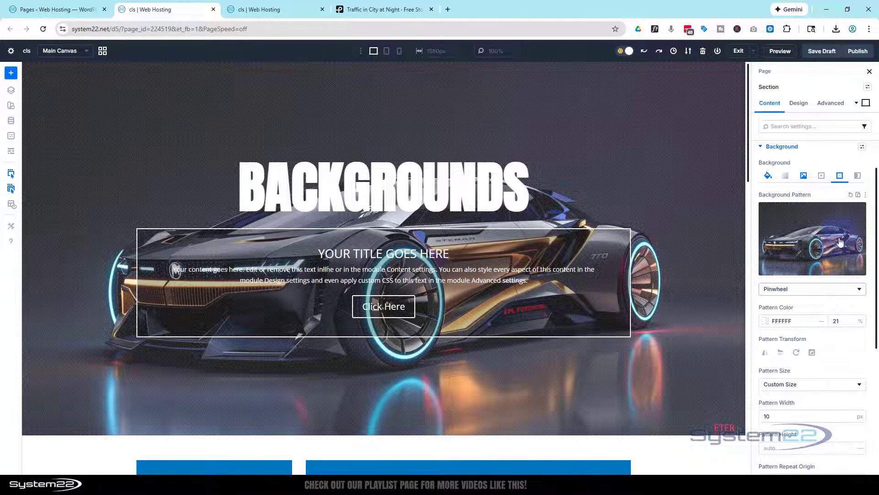
Remove the section's background pattern and add a background mask with the Chevrons shape.
{"action": "left_click", "coordinate": [856, 214]}
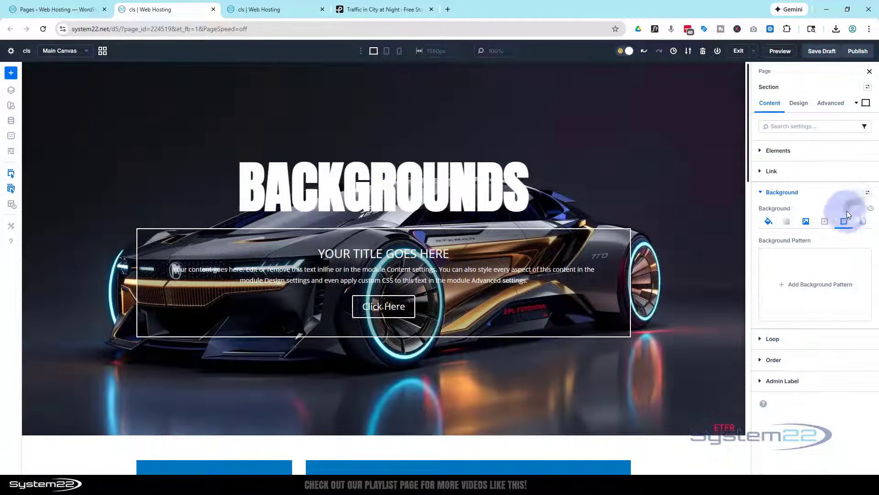
{"action": "left_click", "coordinate": [863, 222]}
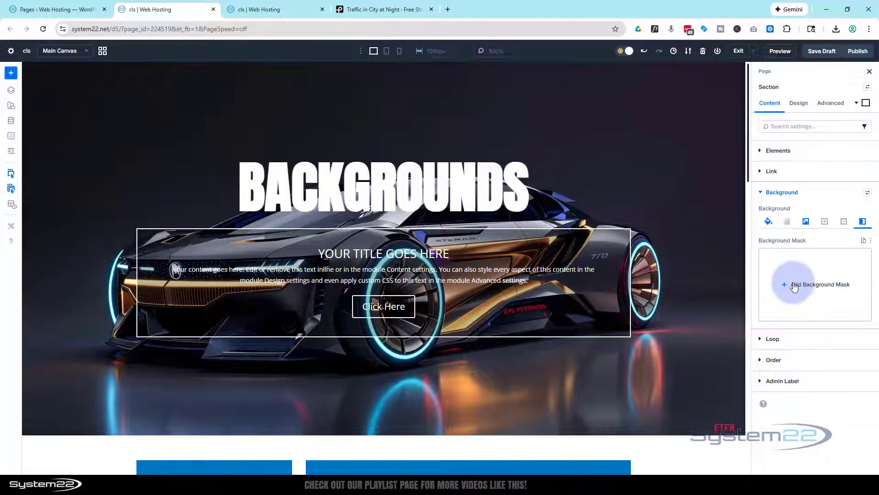
{"action": "left_click", "coordinate": [789, 285]}
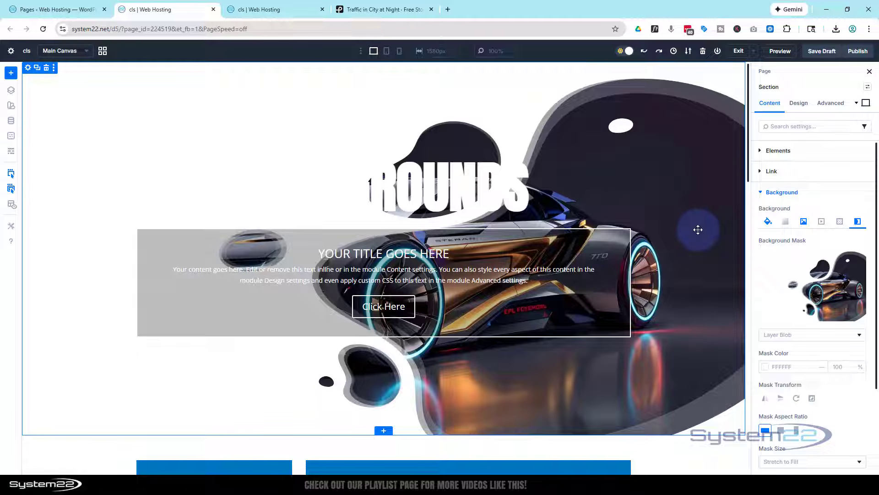
{"action": "left_click", "coordinate": [790, 284]}
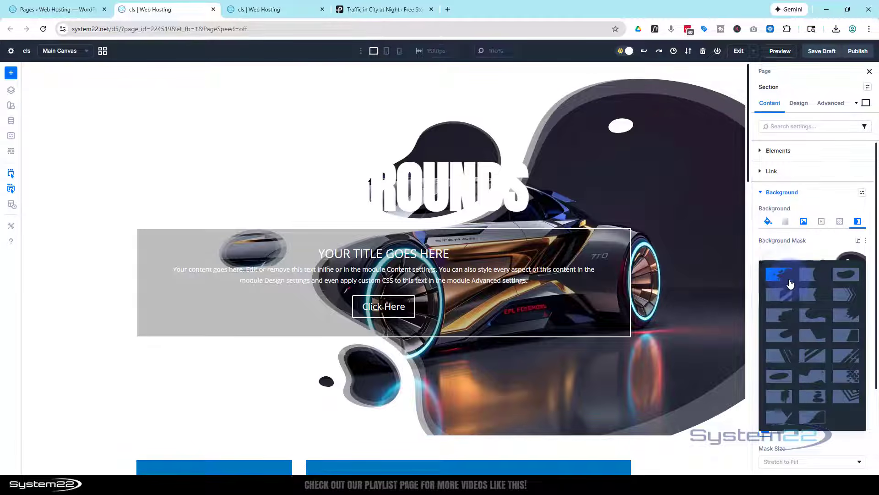
{"action": "left_click", "coordinate": [841, 296]}
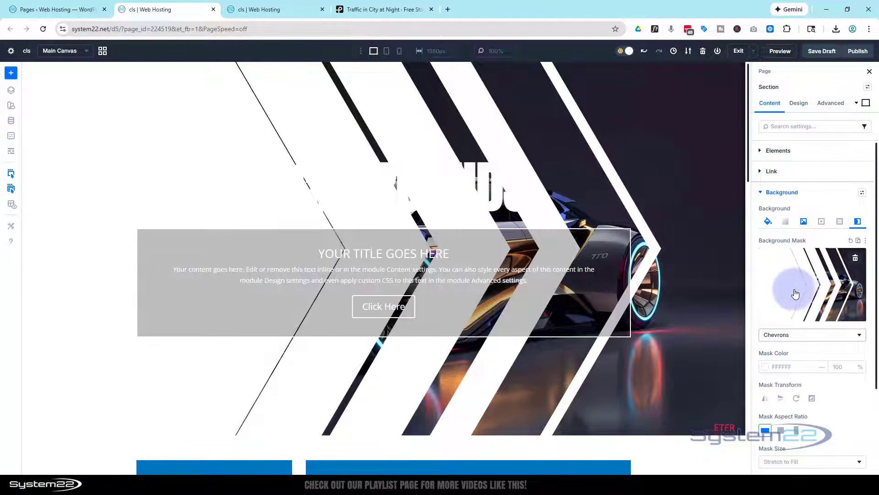
Lower the opacity of the Chevrons mask's white colour to 56%.
{"action": "scroll", "coordinate": [785, 284], "scroll_direction": "down", "scroll_amount": 3}
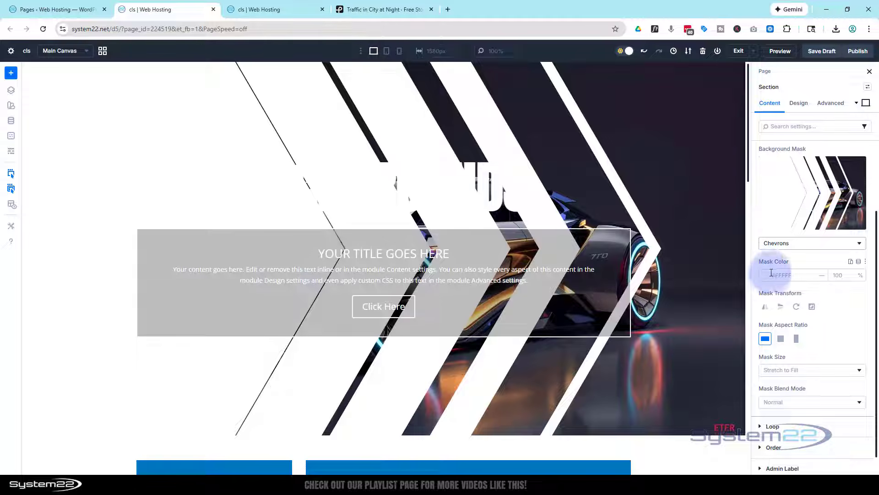
{"action": "left_click", "coordinate": [767, 280]}
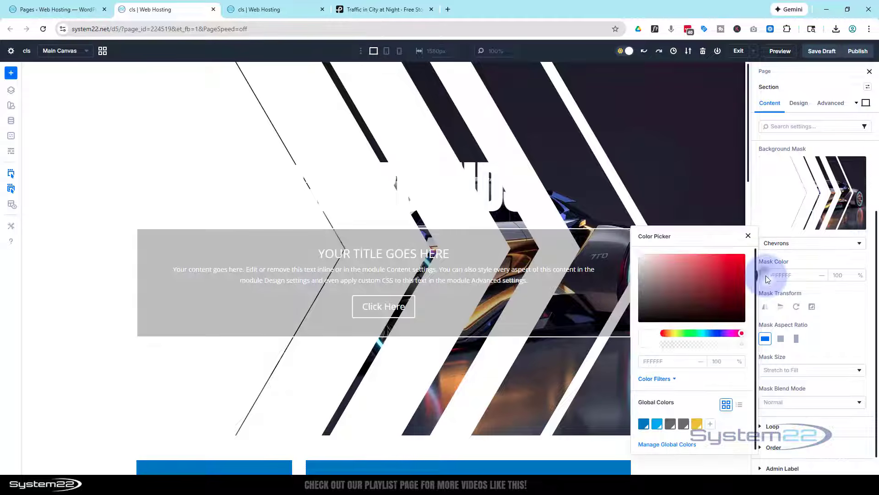
{"action": "left_click_drag", "start_coordinate": [741, 344], "coordinate": [708, 344]}
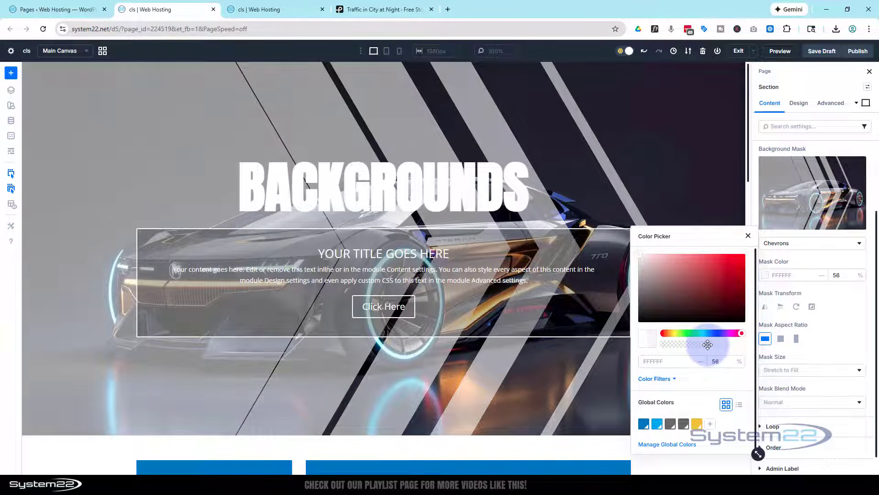
Flip the section's Chevrons mask horizontally, rotate it 90 degrees and invert it.
{"action": "left_click", "coordinate": [783, 310]}
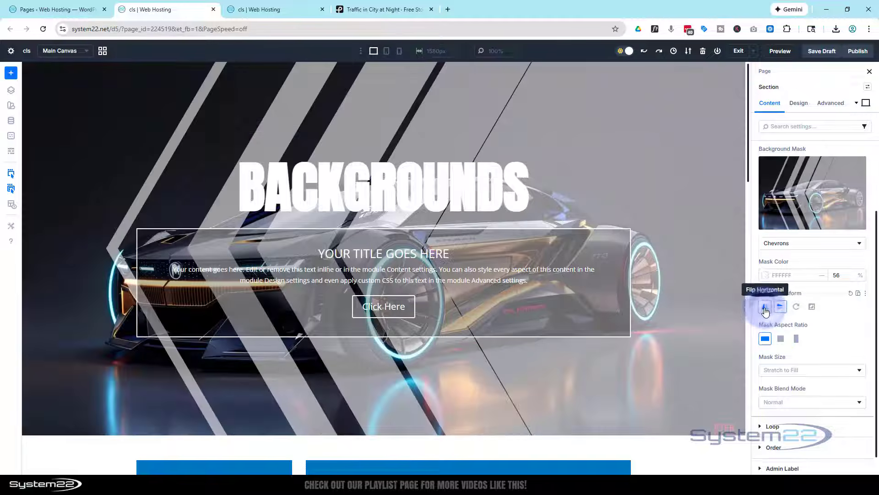
{"action": "left_click", "coordinate": [765, 306]}
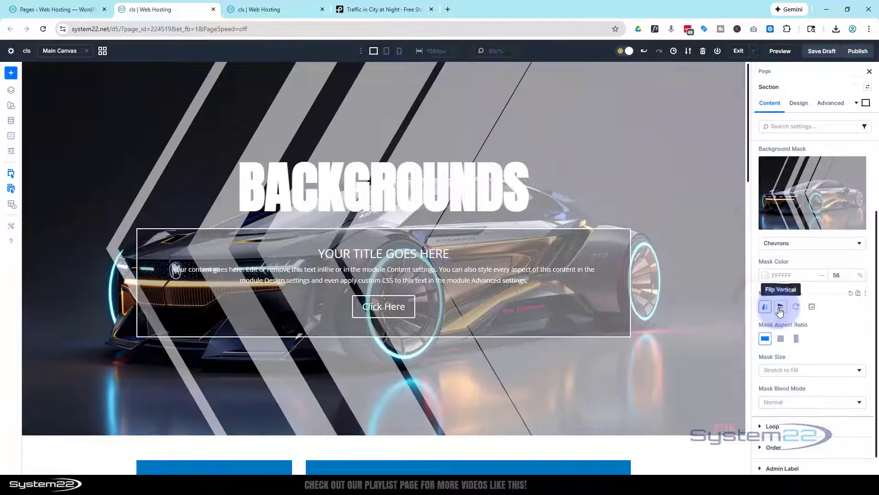
{"action": "left_click", "coordinate": [796, 308]}
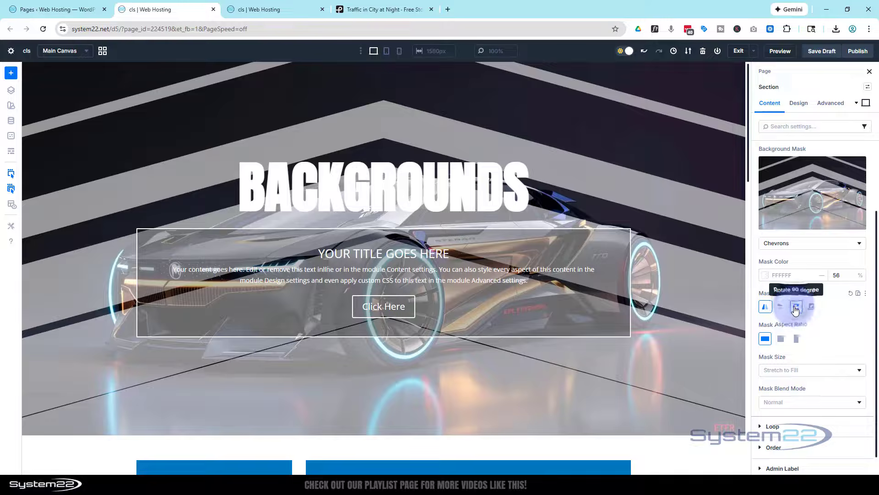
{"action": "left_click", "coordinate": [813, 308]}
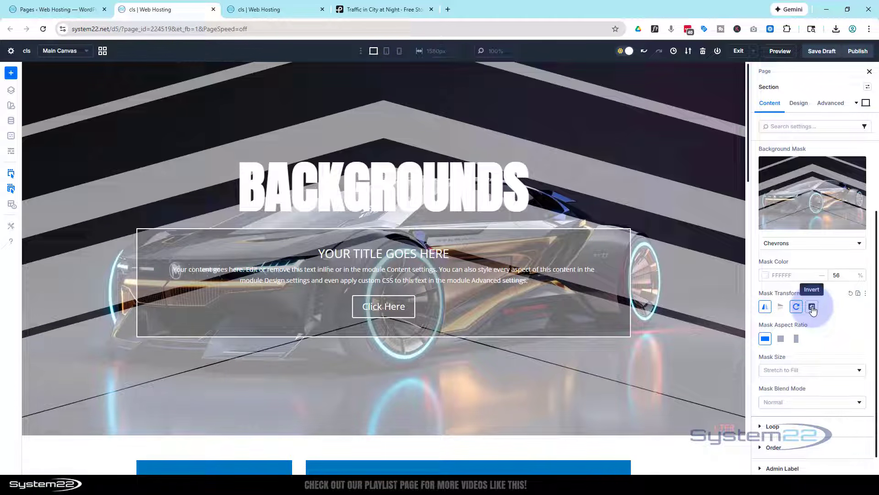
{"action": "left_click", "coordinate": [812, 309]}
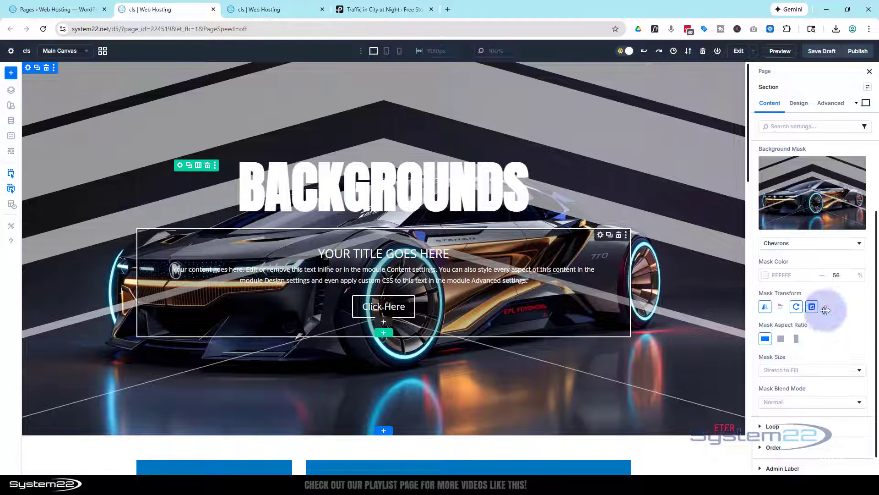
Save the page as a draft and preview the section with its transformed Chevrons mask.
{"action": "left_click", "coordinate": [823, 51]}
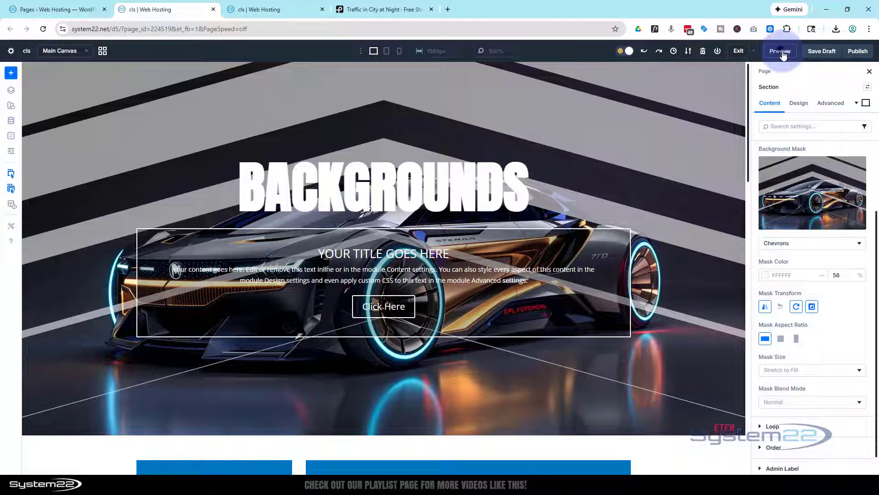
{"action": "left_click", "coordinate": [780, 52]}
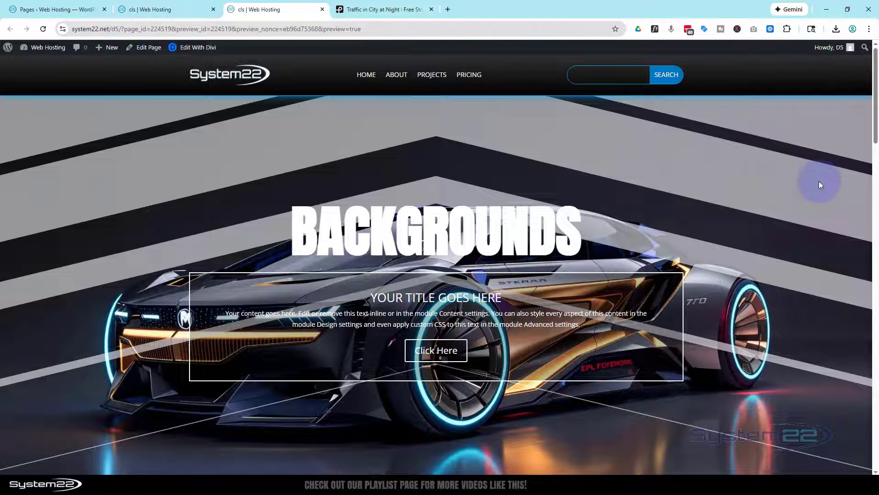
{"action": "scroll", "coordinate": [819, 183], "scroll_direction": "down", "scroll_amount": 3}
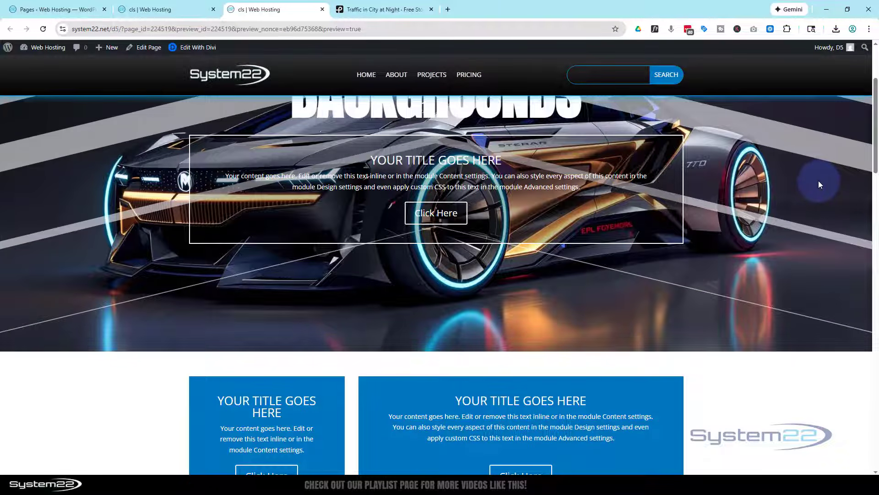
{"action": "scroll", "coordinate": [820, 183], "scroll_direction": "up", "scroll_amount": 3}
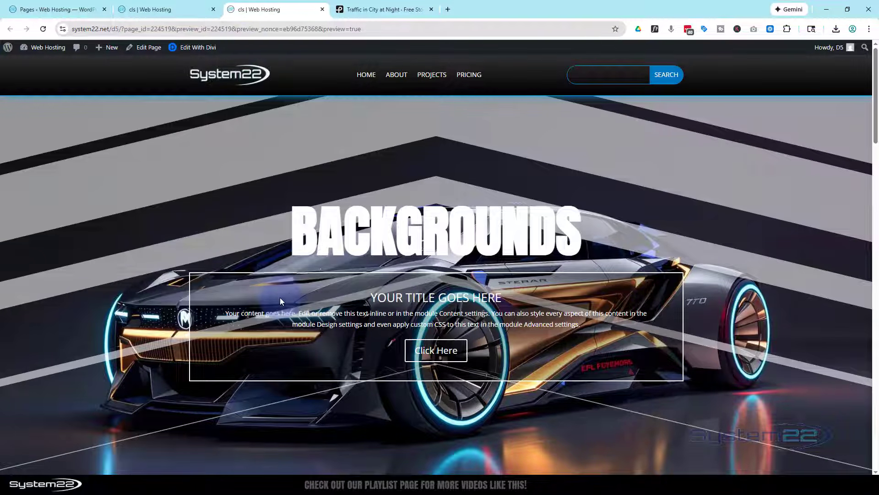
Return to the builder and raise the opacity of the bordered Call To Action module's black background colour to 74%.
{"action": "left_click", "coordinate": [169, 10]}
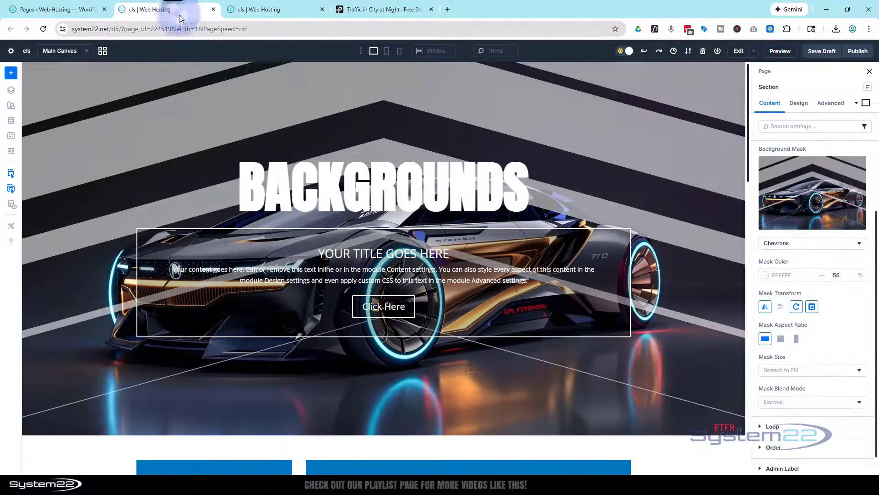
{"action": "left_click", "coordinate": [600, 240]}
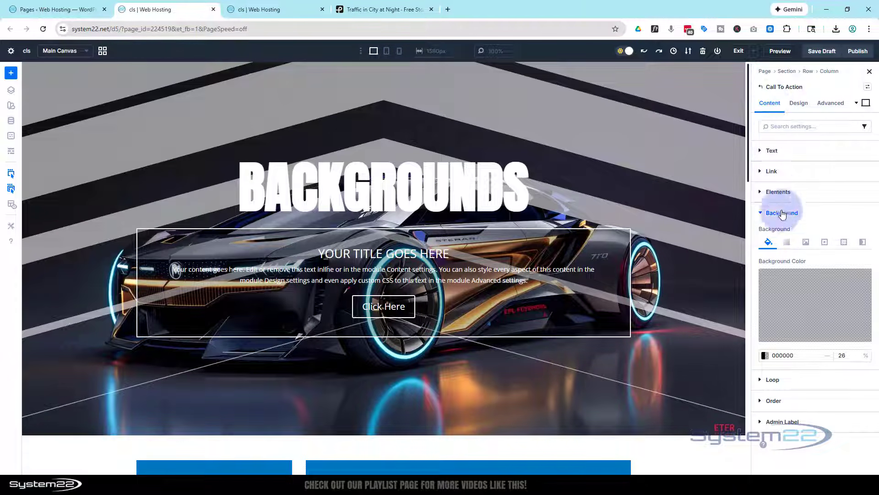
{"action": "left_click", "coordinate": [791, 298]}
{"action": "left_click", "coordinate": [789, 305]}
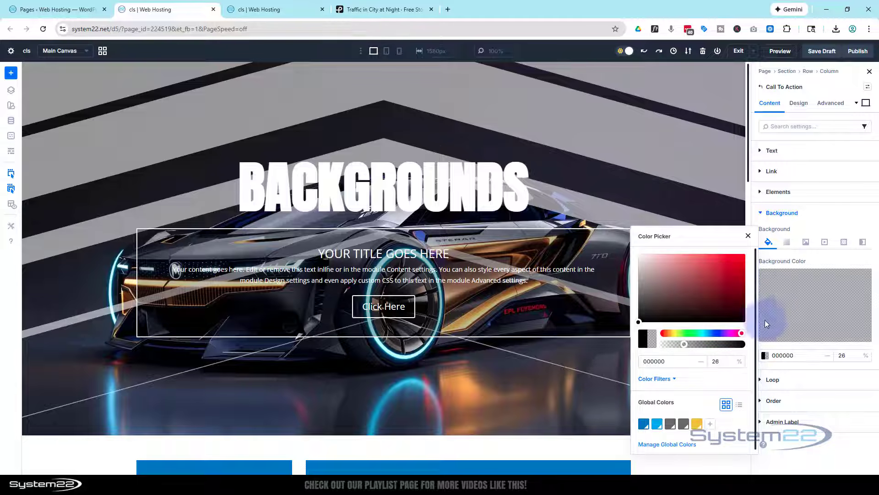
{"action": "left_click", "coordinate": [684, 344]}
{"action": "left_click_drag", "start_coordinate": [683, 344], "coordinate": [722, 338]}
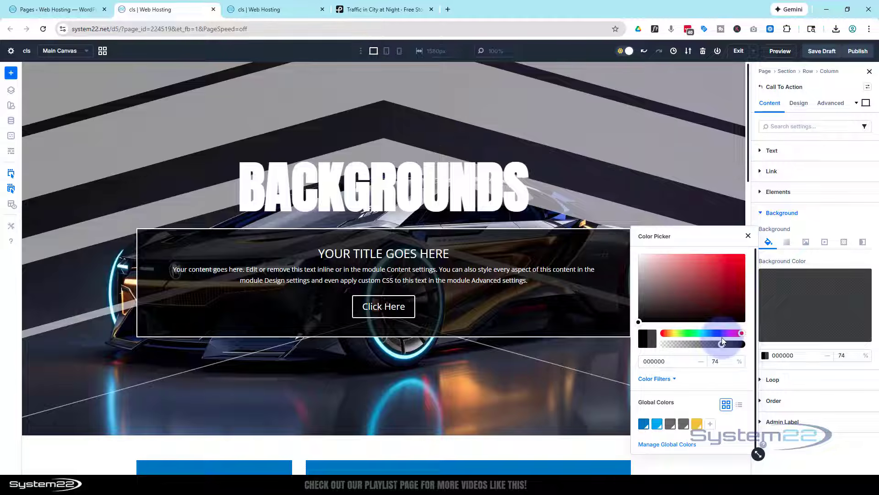
{"action": "left_click", "coordinate": [833, 221]}
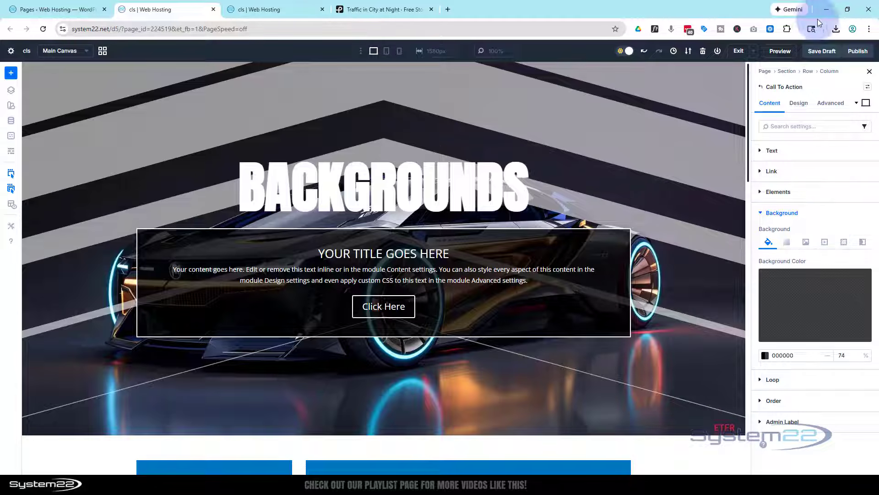
Save the draft again and preview the page with the darker Call To Action background.
{"action": "left_click", "coordinate": [823, 52]}
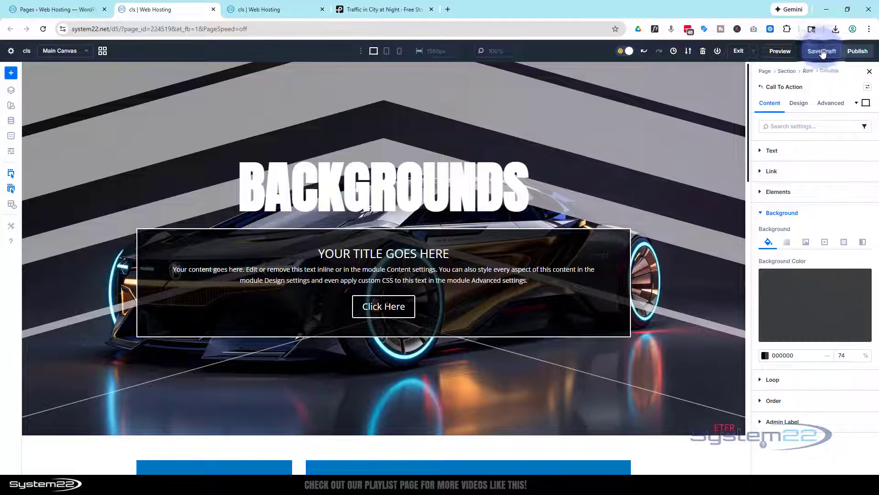
{"action": "left_click", "coordinate": [781, 53]}
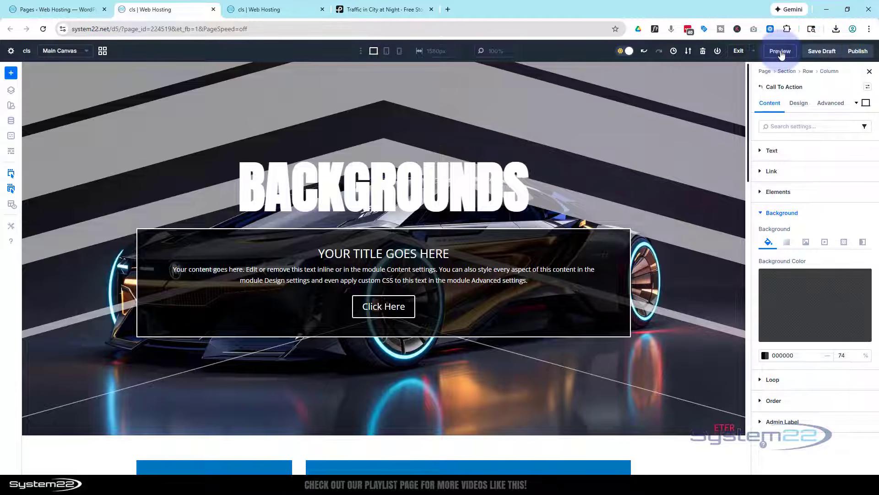
{"action": "left_click", "coordinate": [781, 53]}
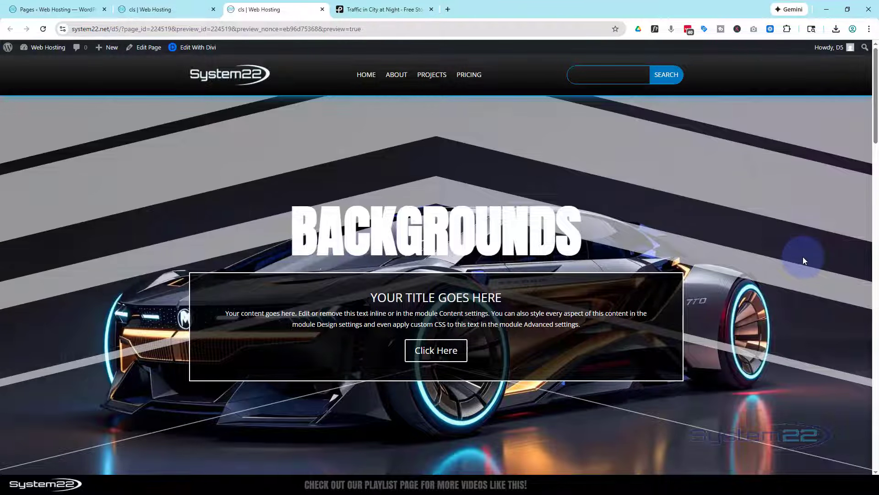
{"action": "scroll", "coordinate": [803, 258], "scroll_direction": "down", "scroll_amount": 3}
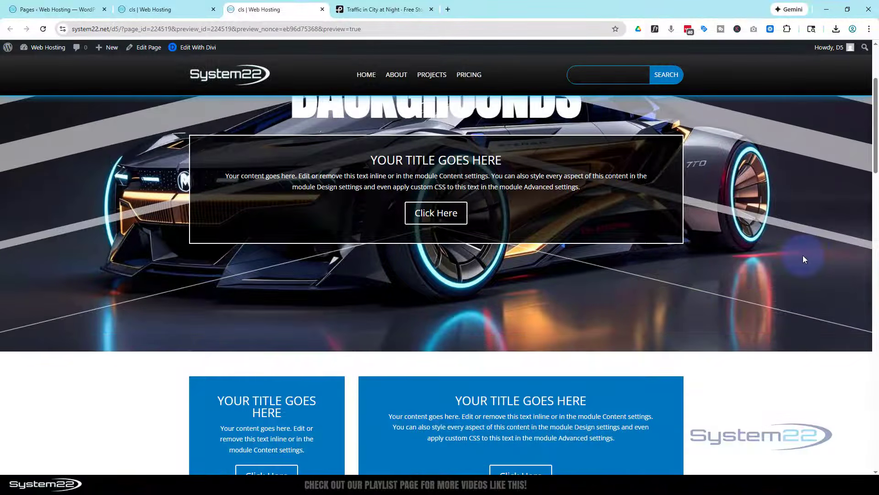
{"action": "scroll", "coordinate": [804, 259], "scroll_direction": "up", "scroll_amount": 3}
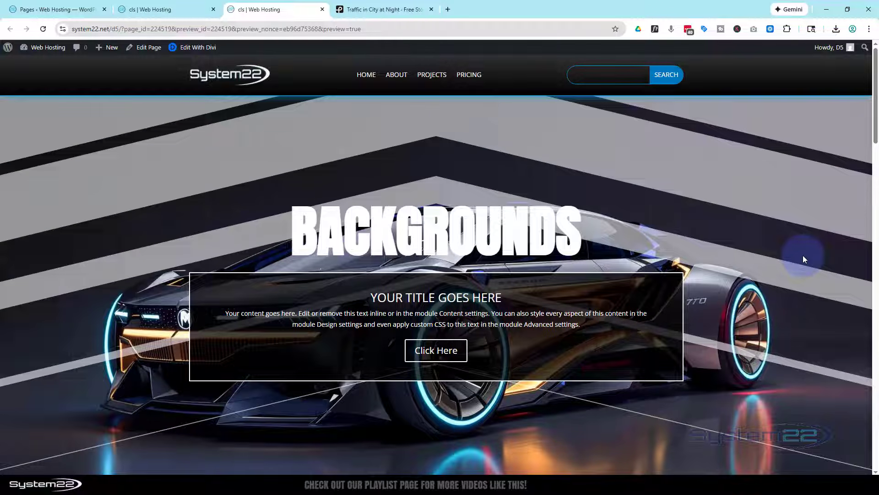